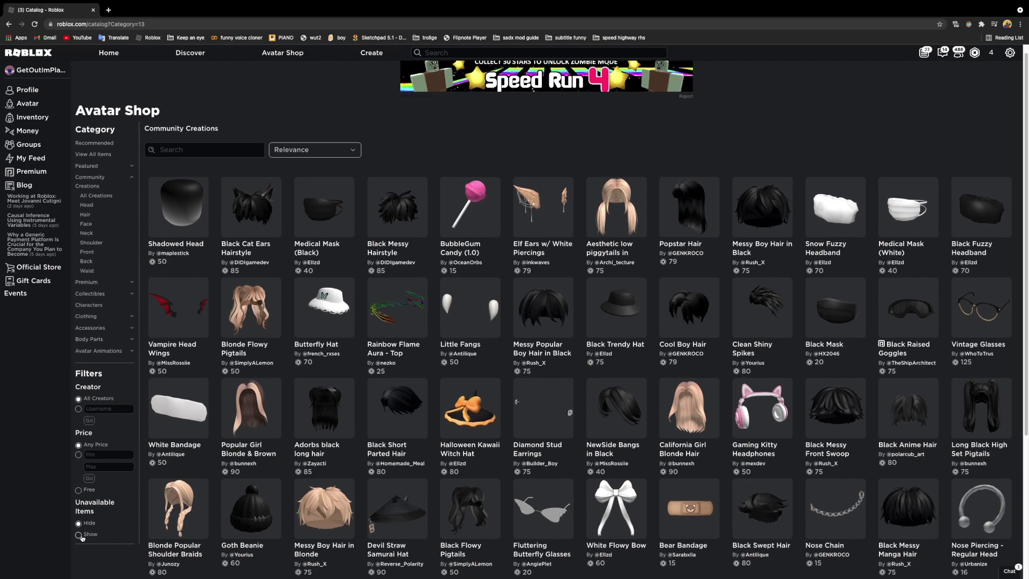
Show unavailable items in the Community Creations catalog and search it for "The Cube".
scroll(80, 538, "down", 2)
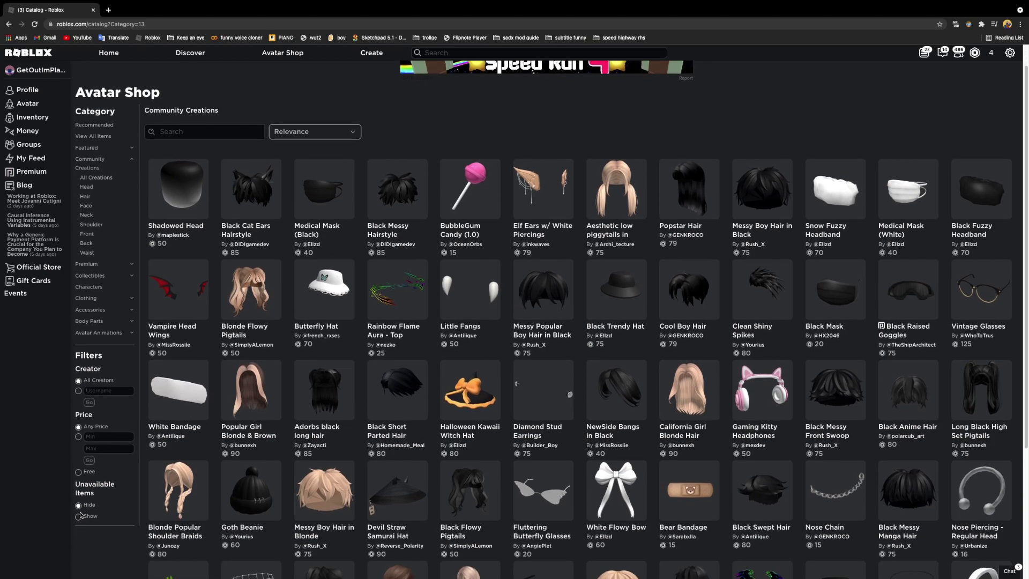
left_click(78, 517)
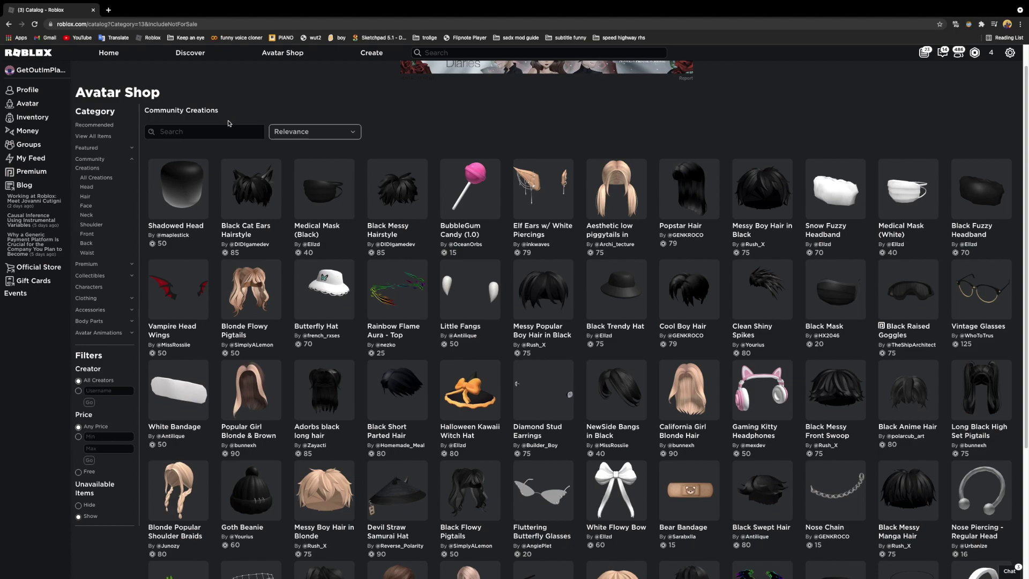
left_click(227, 127)
type("The Cube")
key("Return")
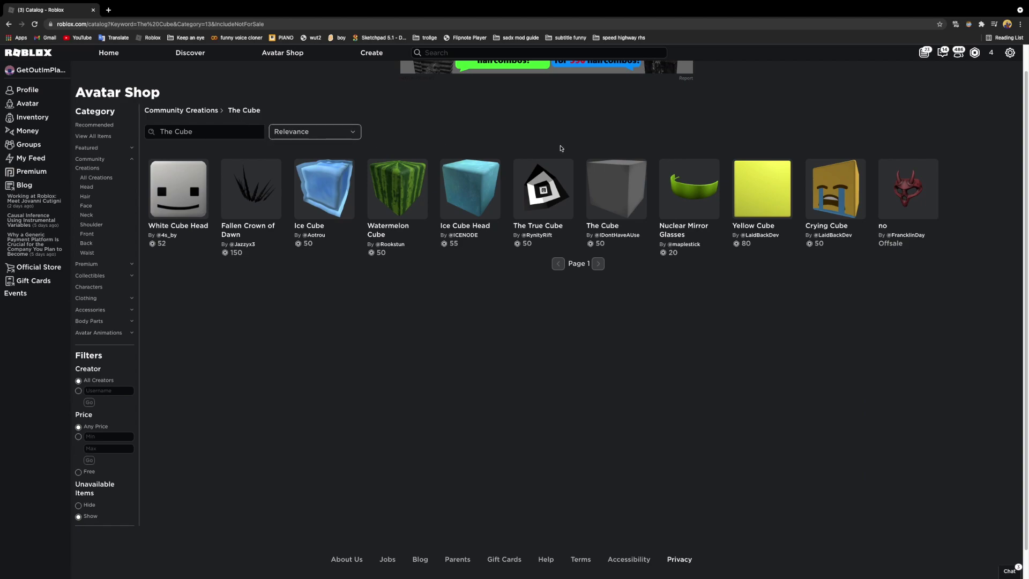
left_click(622, 167)
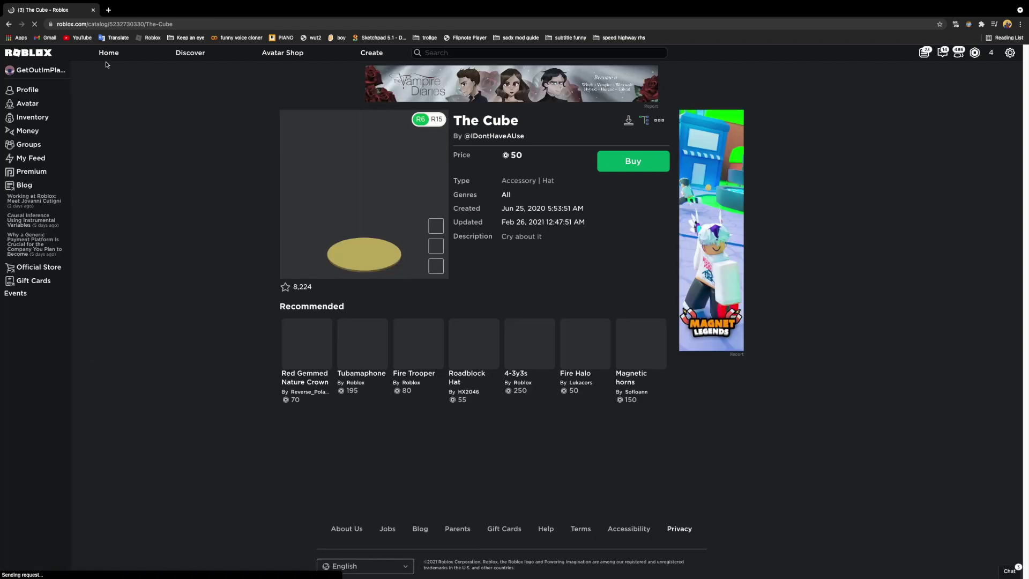
double_click(132, 24)
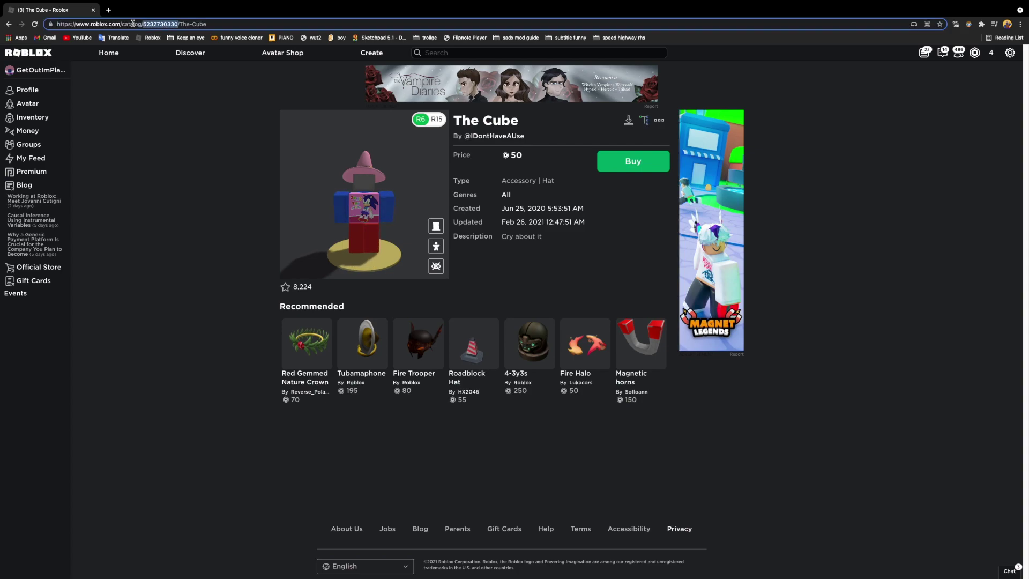
right_click(166, 25)
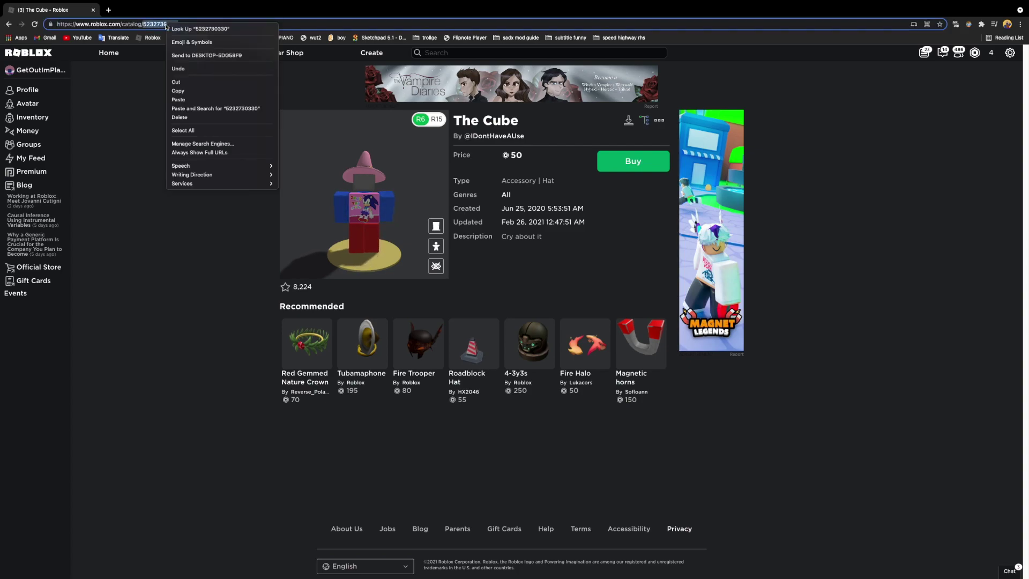
left_click(177, 92)
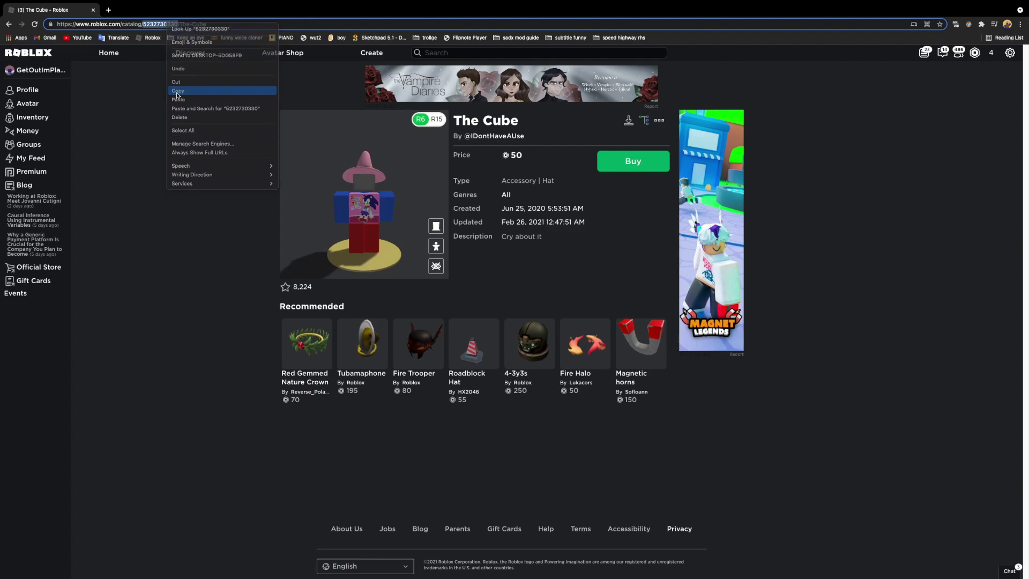
left_click(181, 108)
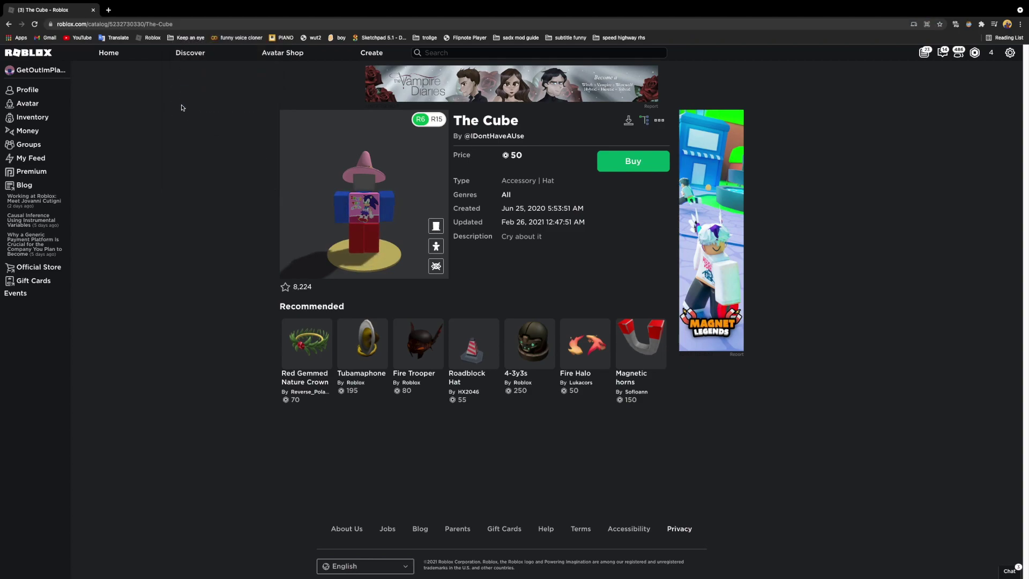
Switch to Roblox Studio and insert the cube hat into the baseplate with the Quick Insert plugin, using the copied asset ID.
mouse_move(819, 4)
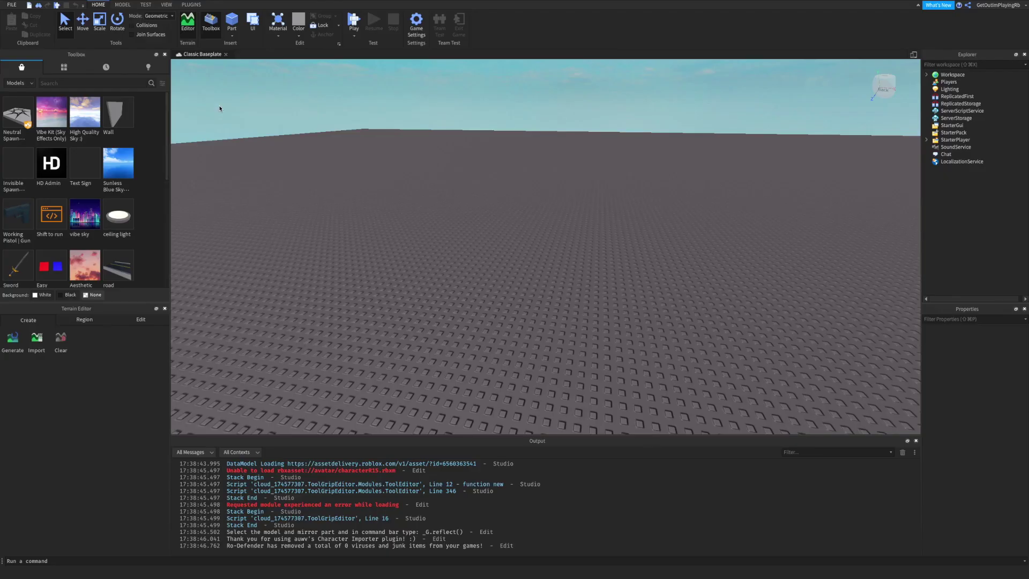
left_click(192, 5)
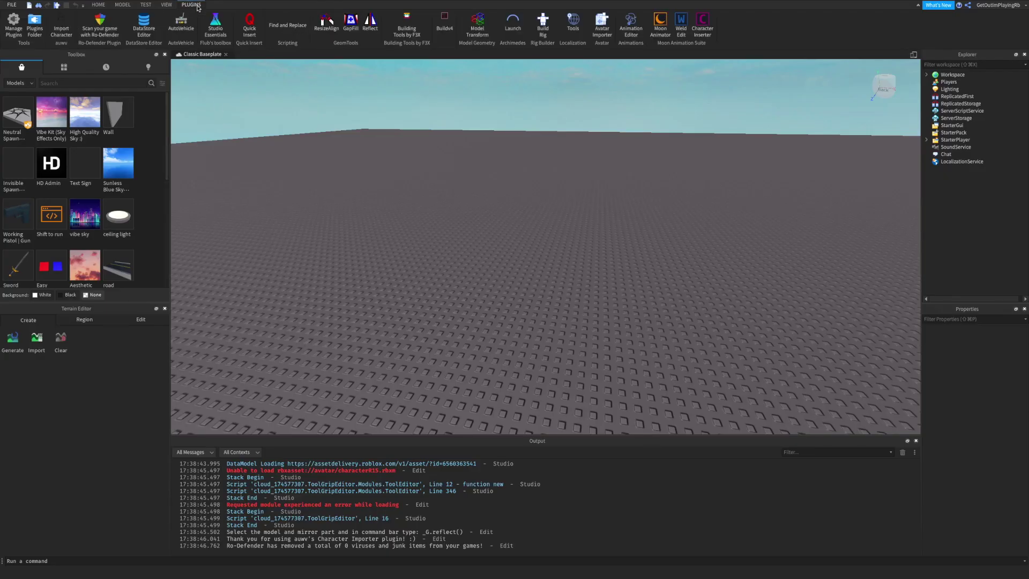
left_click(255, 22)
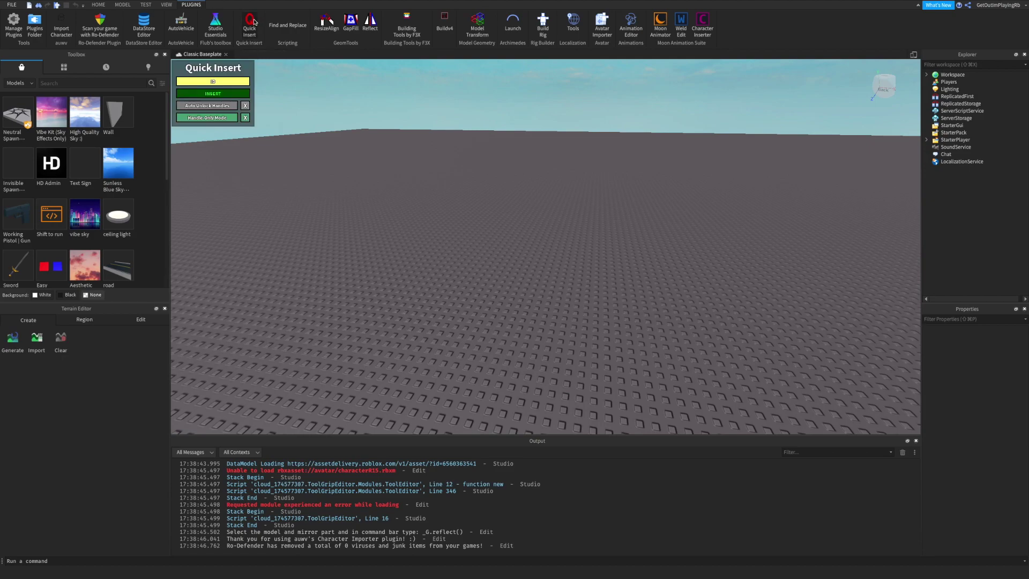
left_click(228, 82)
key("super+v")
right_click_drag(352, 121, 352, 166)
scroll(351, 122, "up", 3)
scroll(352, 121, "down", 3)
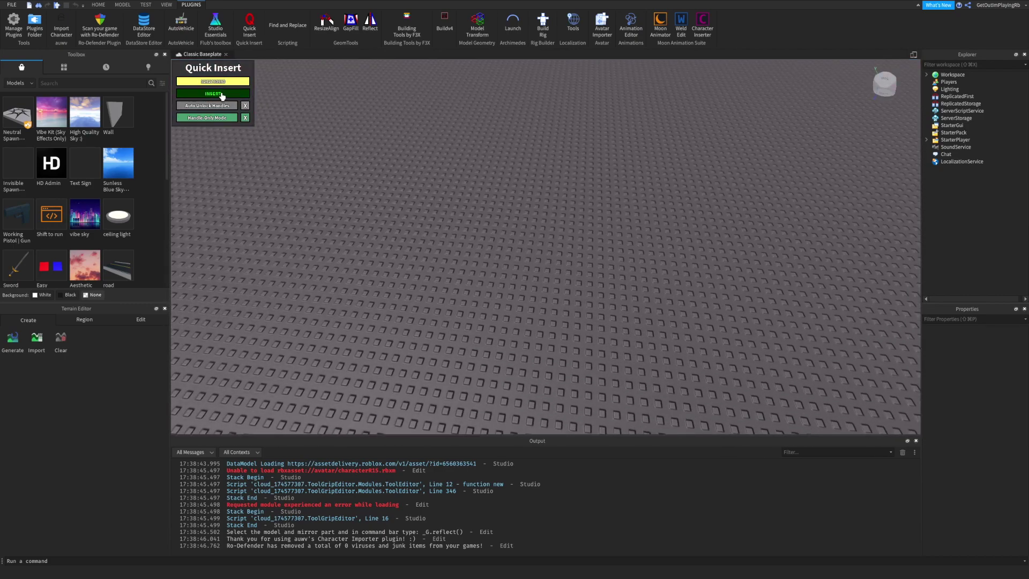
right_click_drag(730, 160, 735, 133)
left_click(549, 241)
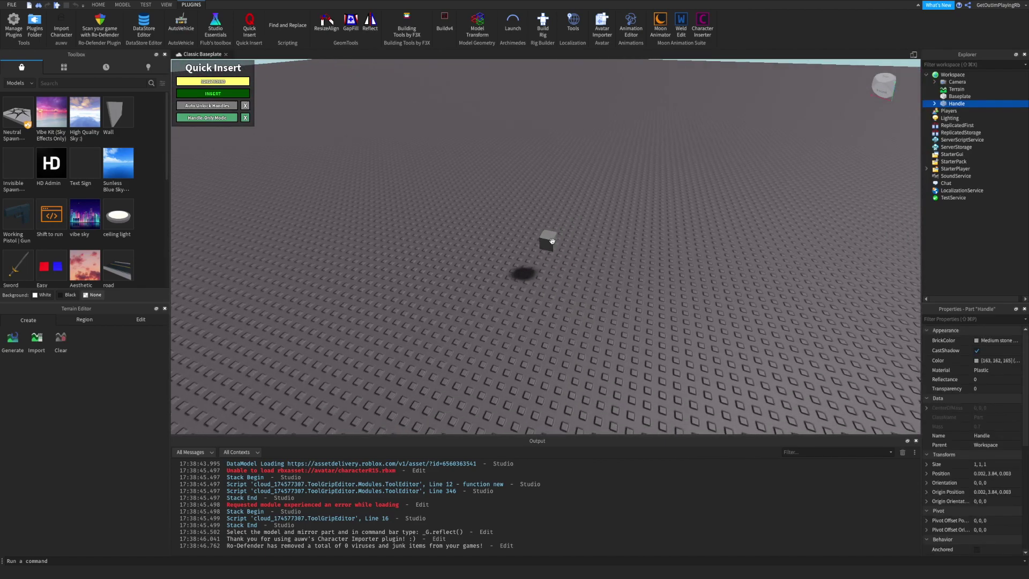
Examine the inserted cube up close from the front, side and below.
scroll(549, 242, "up", 5)
scroll(871, 117, "up", 4)
right_click_drag(852, 187, 840, 166)
scroll(841, 166, "down", 5)
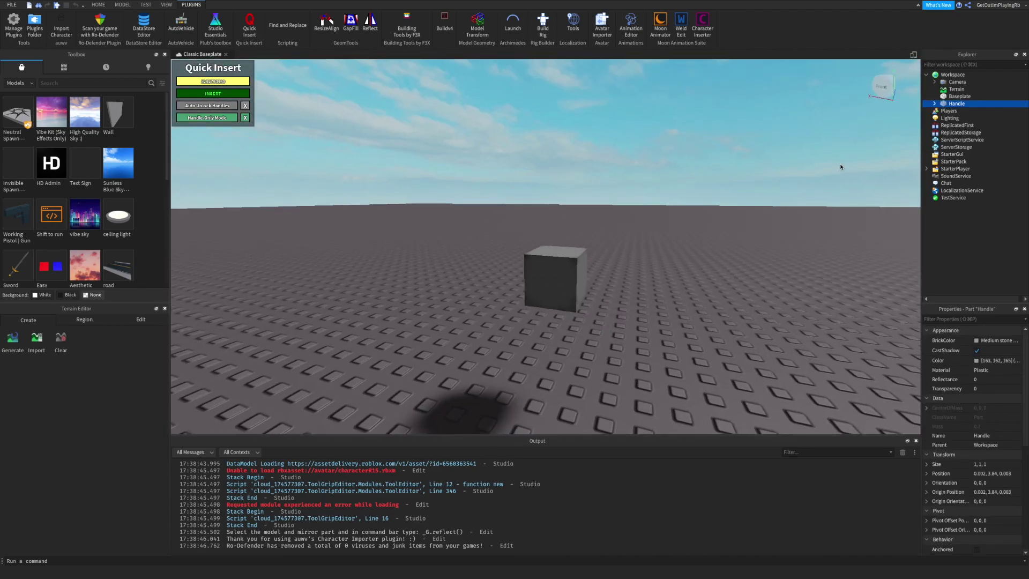
scroll(840, 165, "up", 4)
scroll(741, 323, "down", 4)
scroll(741, 323, "up", 6)
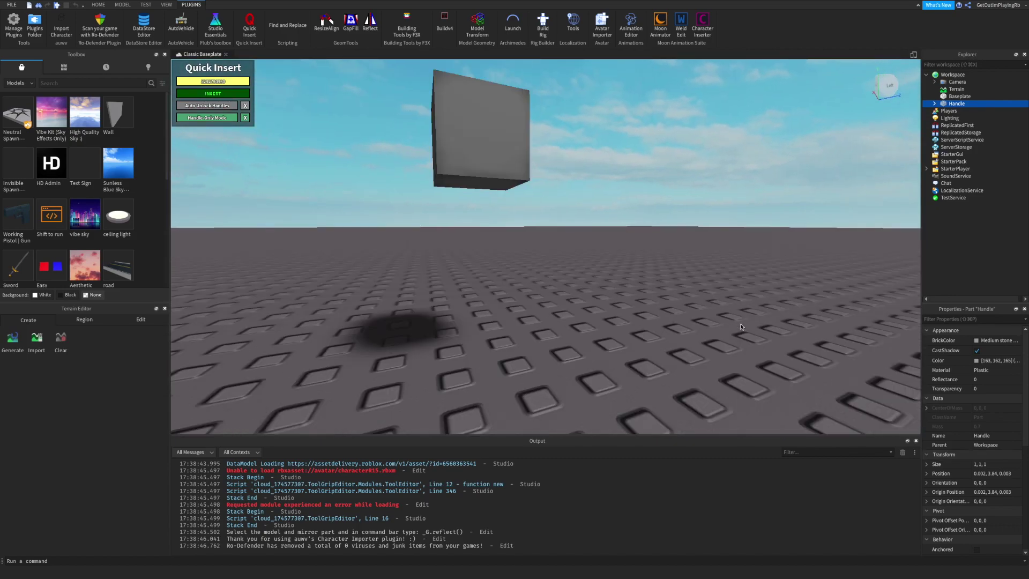
scroll(741, 323, "down", 3)
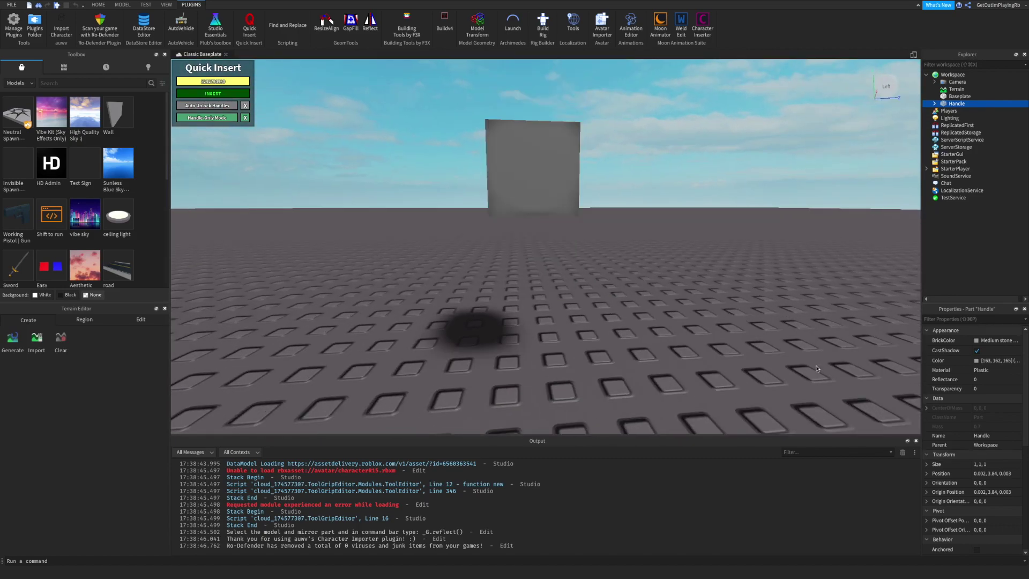
Set the Handle part's Orientation to 0, 0, -180.
left_click(992, 483)
type("0,")
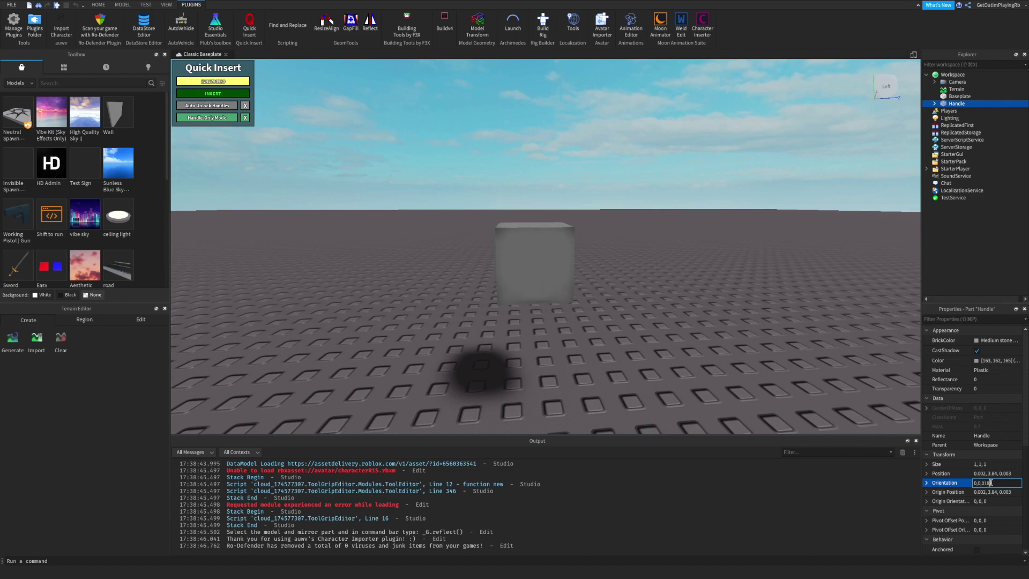
key("Return")
left_click(773, 231)
right_click_drag(772, 232, 772, 231)
key("d")
left_click(506, 246)
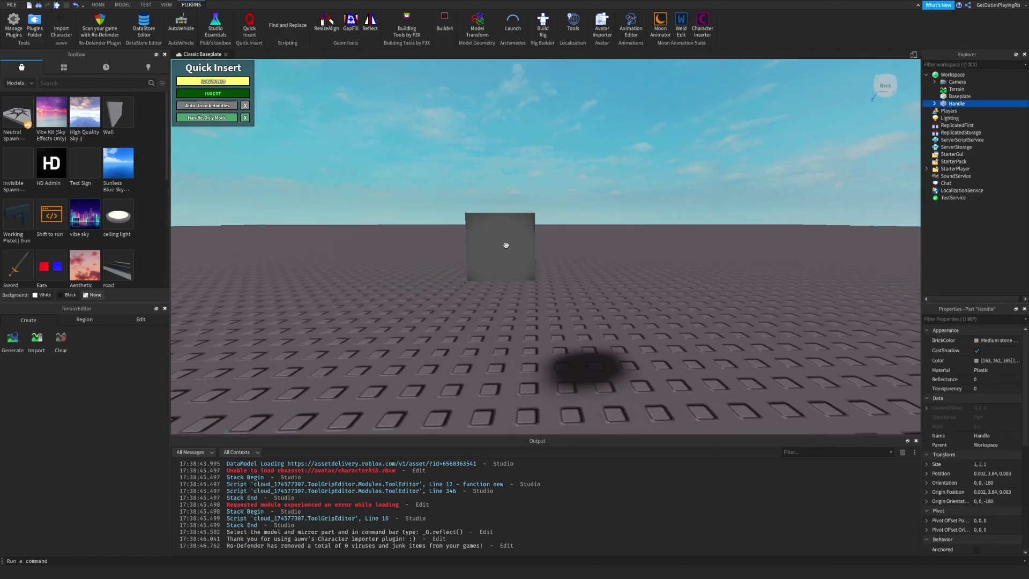
Examine the rotated cube's faces from near and far.
key("w")
key("a")
right_click_drag(849, 225, 849, 228)
key("w")
key("s")
key("w")
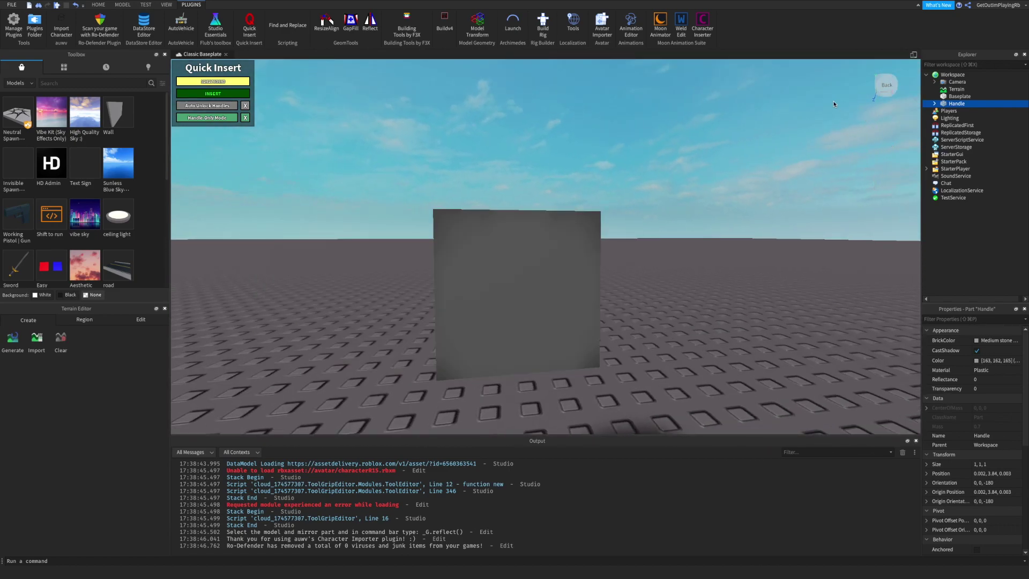
scroll(811, 111, "down", 5)
scroll(811, 111, "up", 5)
key("d")
key("a")
key("s")
key("d")
key("w")
Set the Handle part's Position to 0, 0, 0 so it sits at the world origin.
left_click(988, 474)
type("0,0,0")
key("Return")
left_click(801, 309)
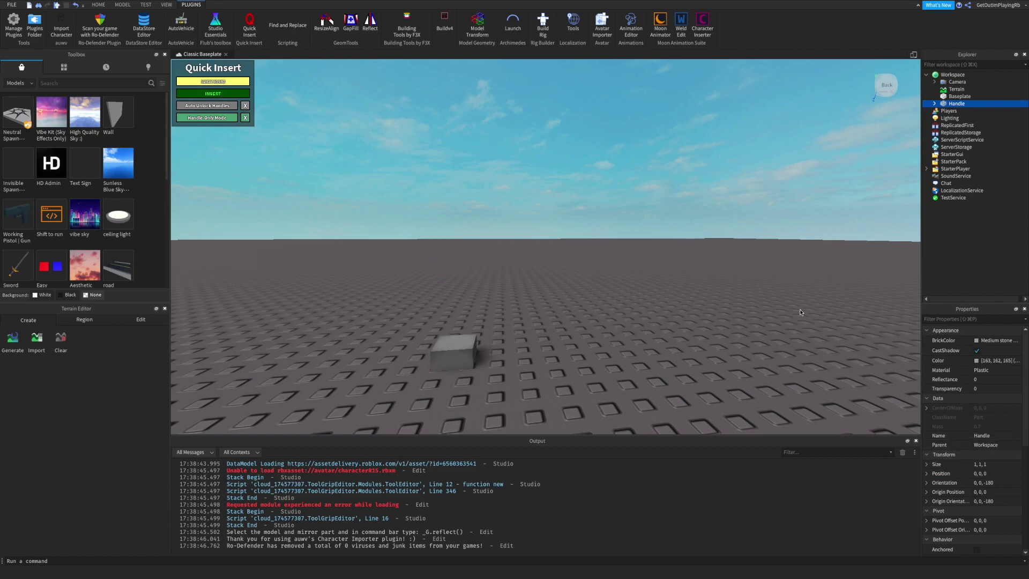
scroll(800, 309, "down", 5)
scroll(801, 309, "up", 6)
right_click_drag(801, 310, 739, 295)
right_click_drag(475, 321, 466, 329)
Select the Handle part and export it to the Desktop under the name DumbCube.
left_click(489, 329)
scroll(629, 274, "up", 5)
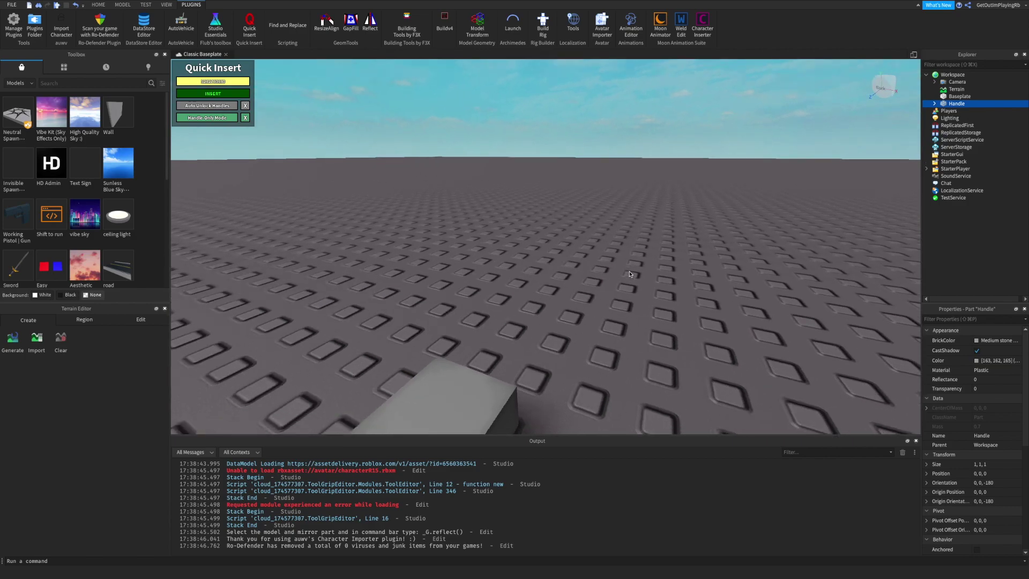
scroll(630, 274, "down", 5)
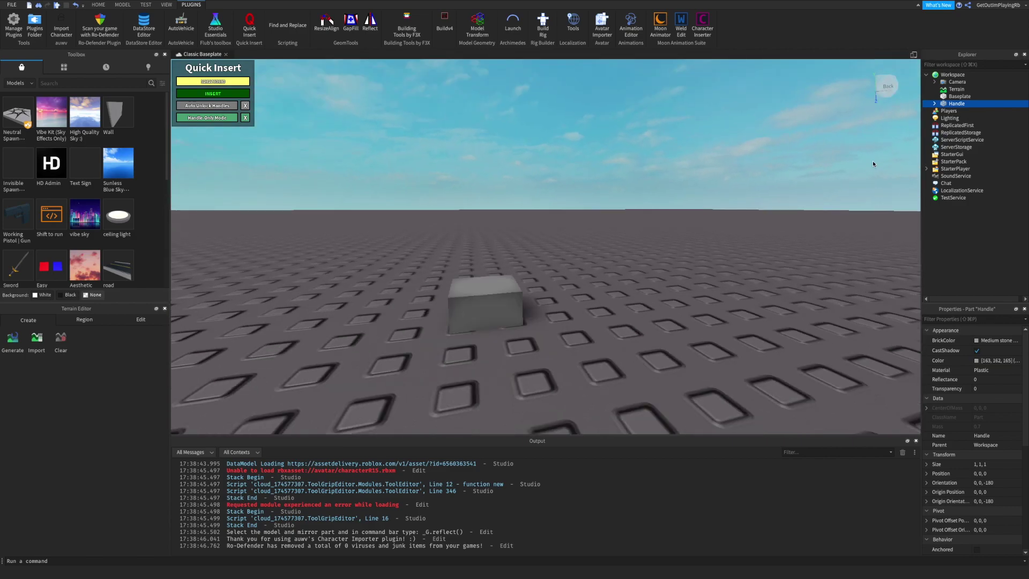
right_click(956, 104)
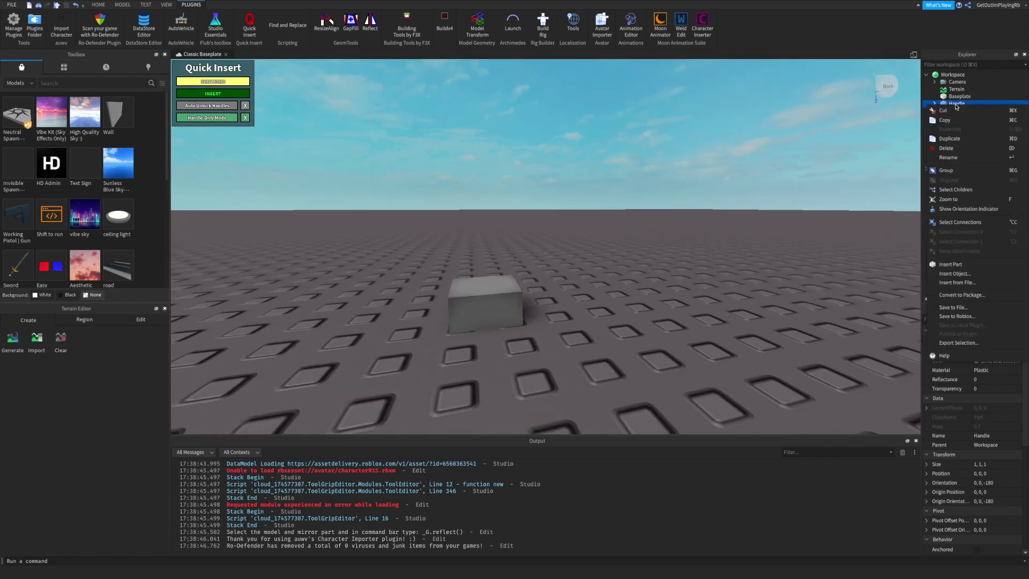
left_click(960, 343)
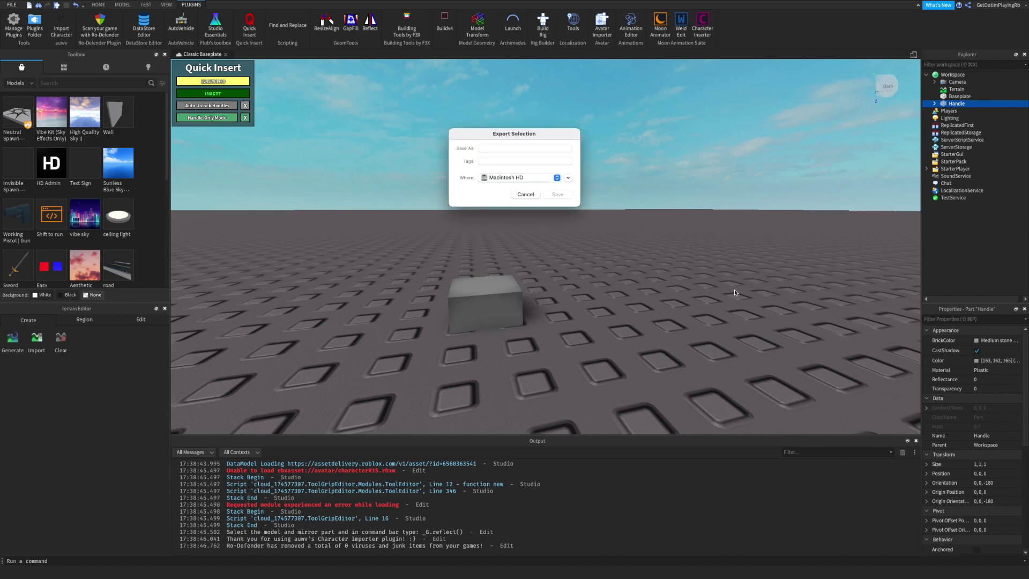
left_click(493, 148)
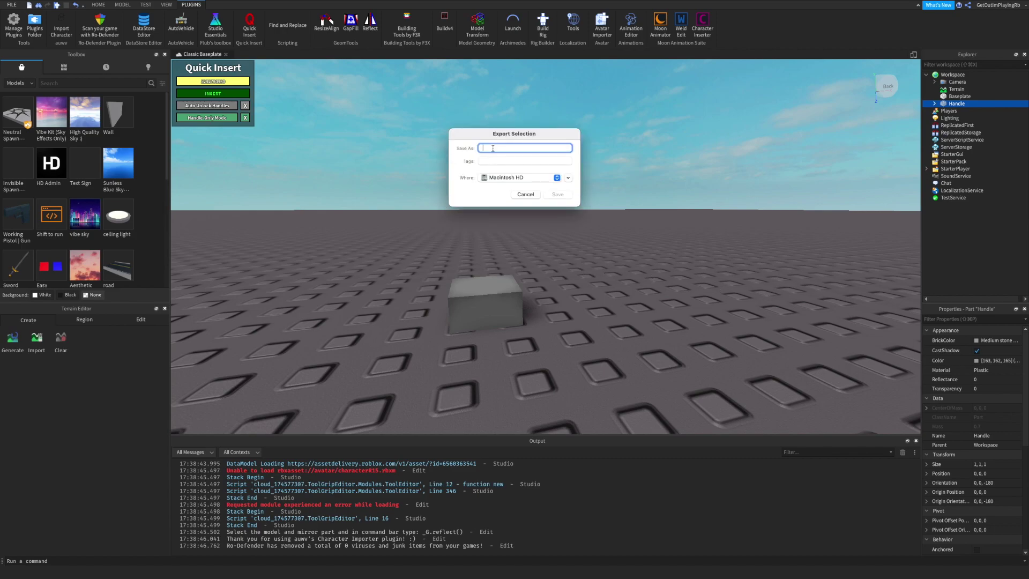
type("DumbCube")
left_click(567, 177)
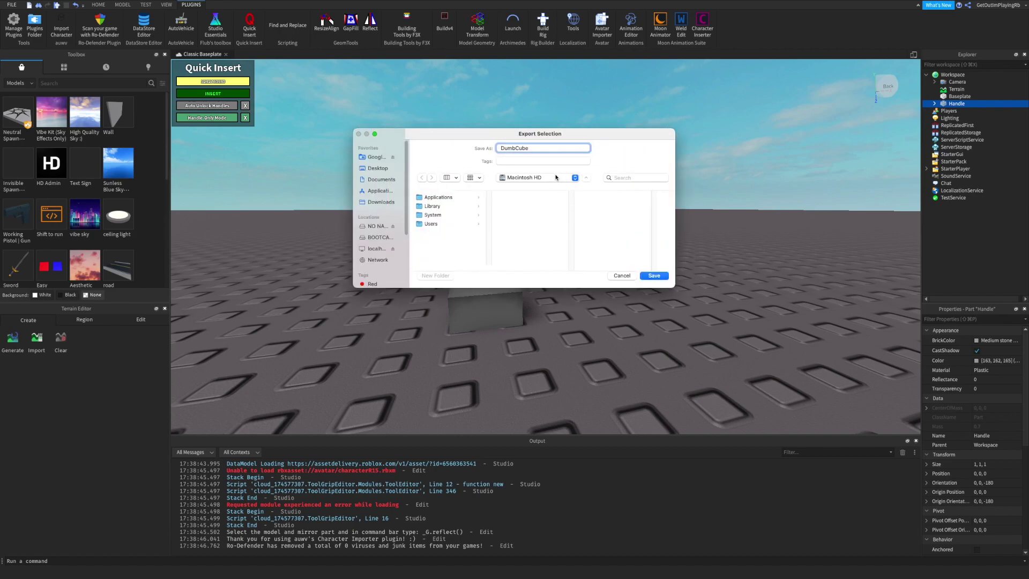
left_click(389, 170)
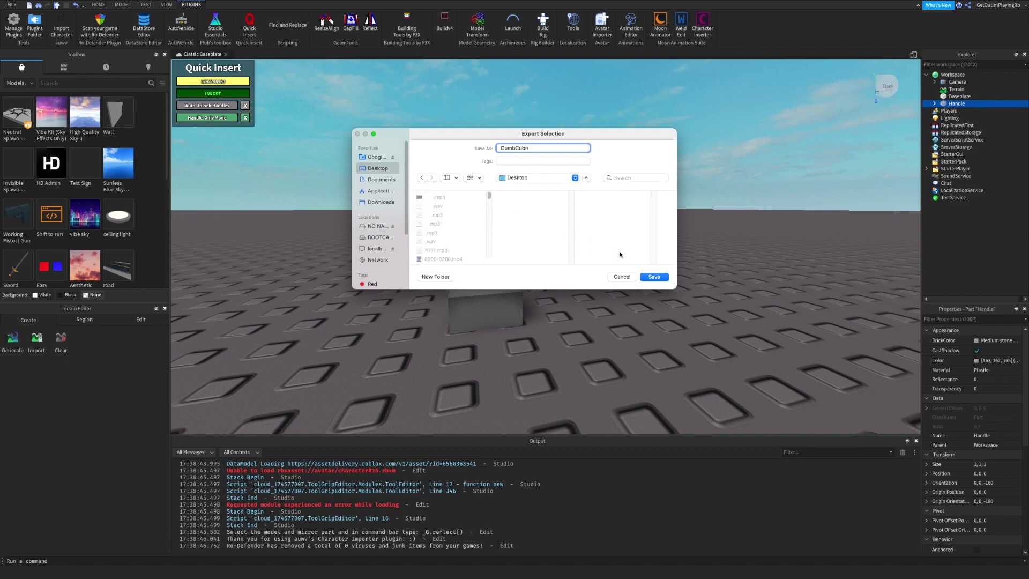
left_click(658, 278)
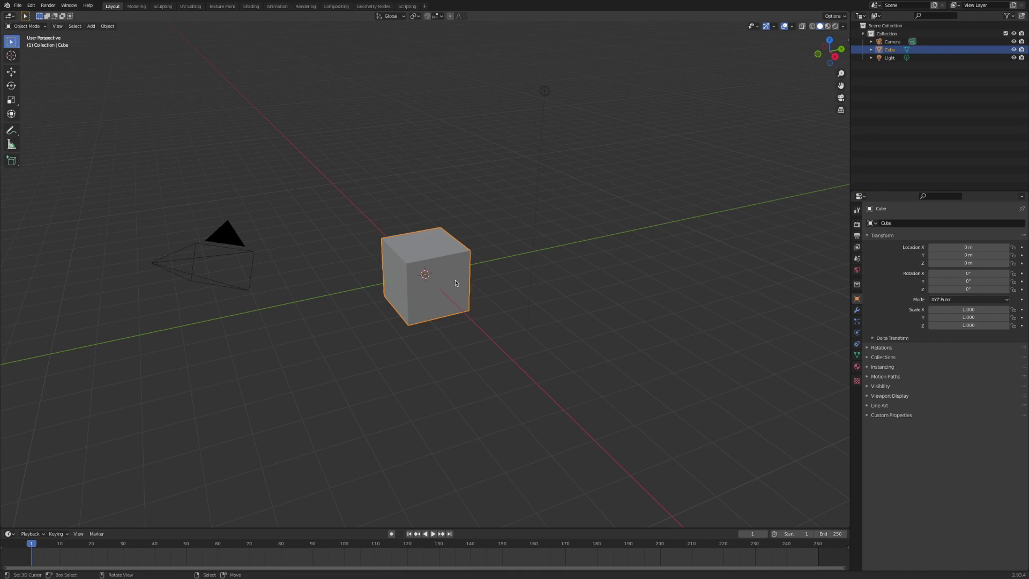
Switch to Blender, delete the default cube and import DumbCube.obj from the Desktop as a Wavefront file.
key("Delete")
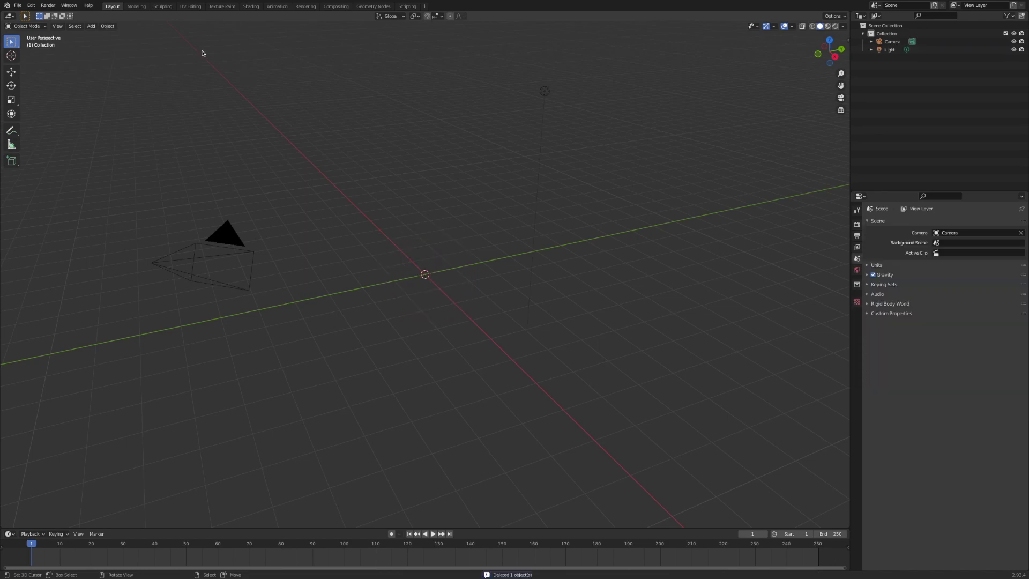
left_click(18, 6)
mouse_move(45, 119)
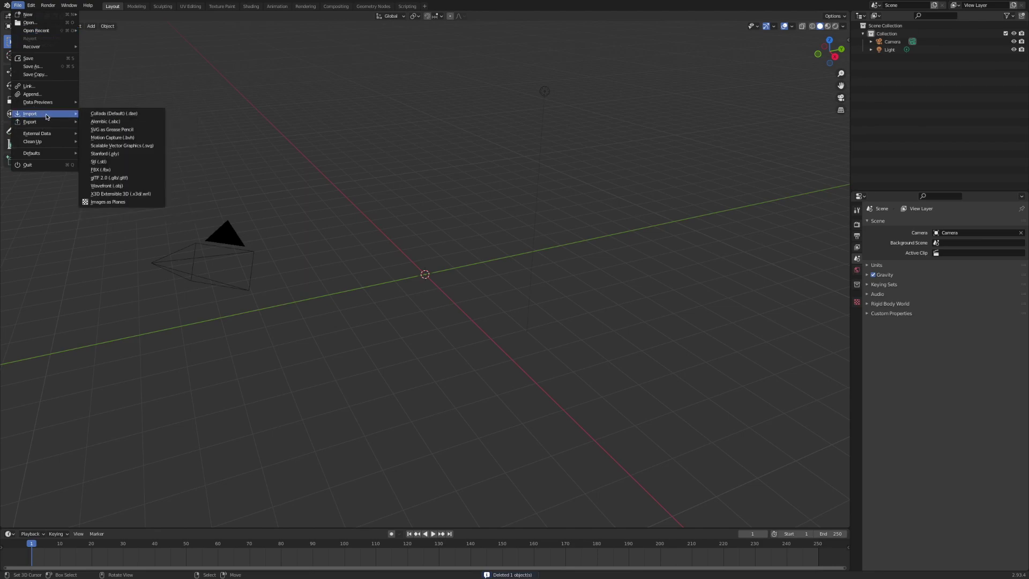
left_click(112, 186)
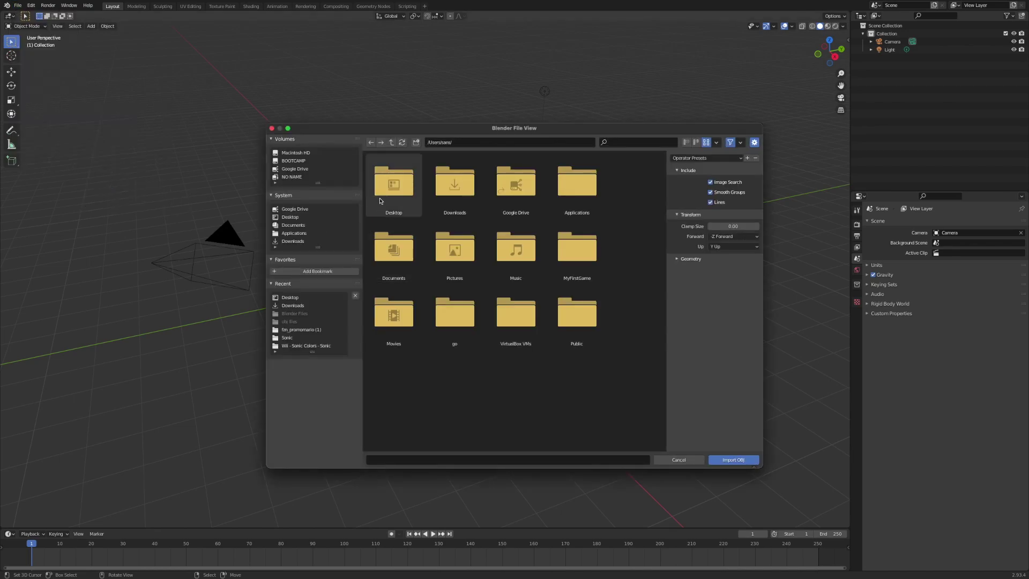
left_click(380, 201)
double_click(380, 200)
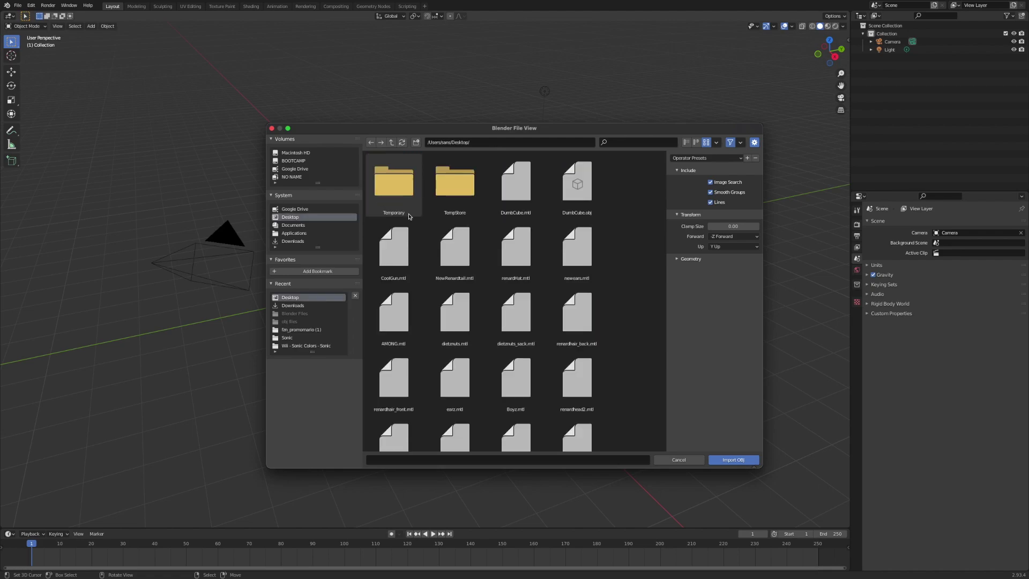
left_click(599, 190)
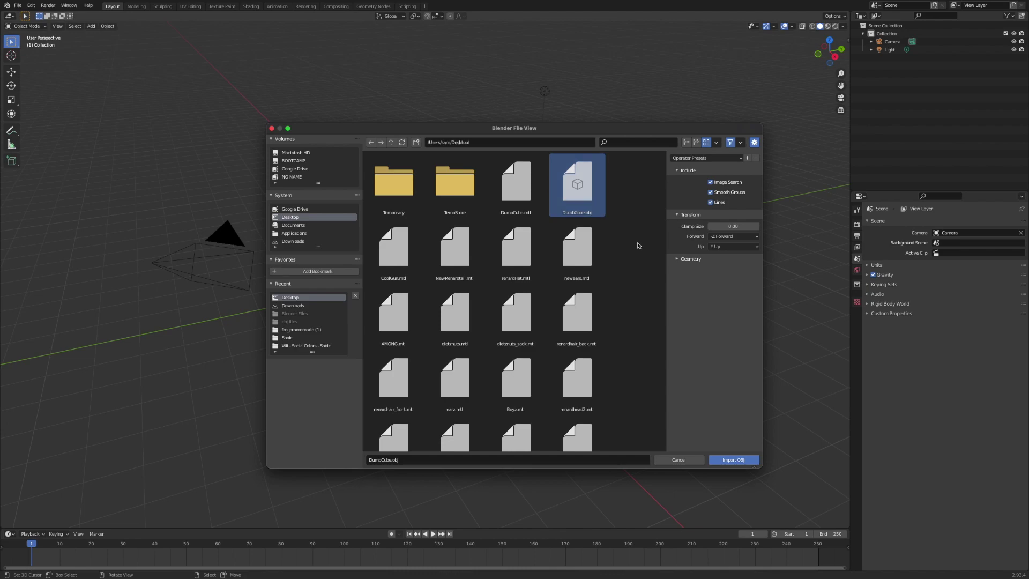
left_click(740, 458)
scroll(722, 413, "up", 5)
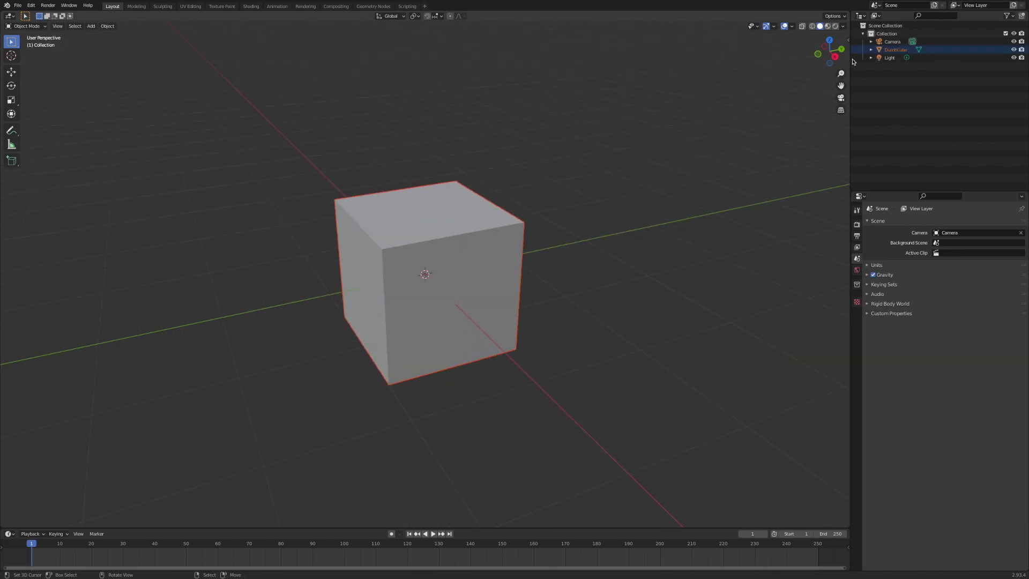
Set the solid viewport shading to Texture color with Flat lighting.
left_click(843, 27)
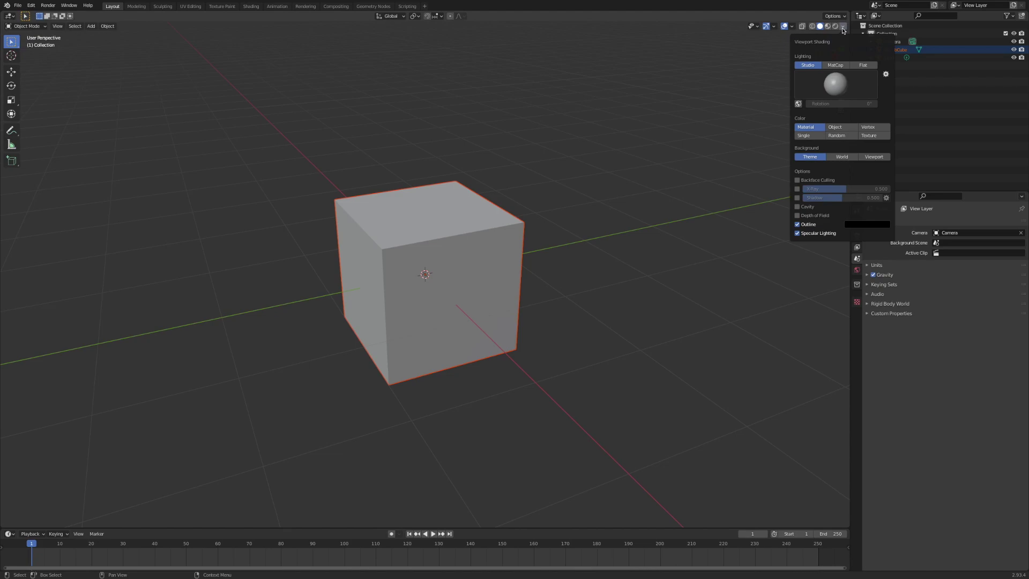
left_click(880, 136)
middle_click_drag(648, 260, 667, 248)
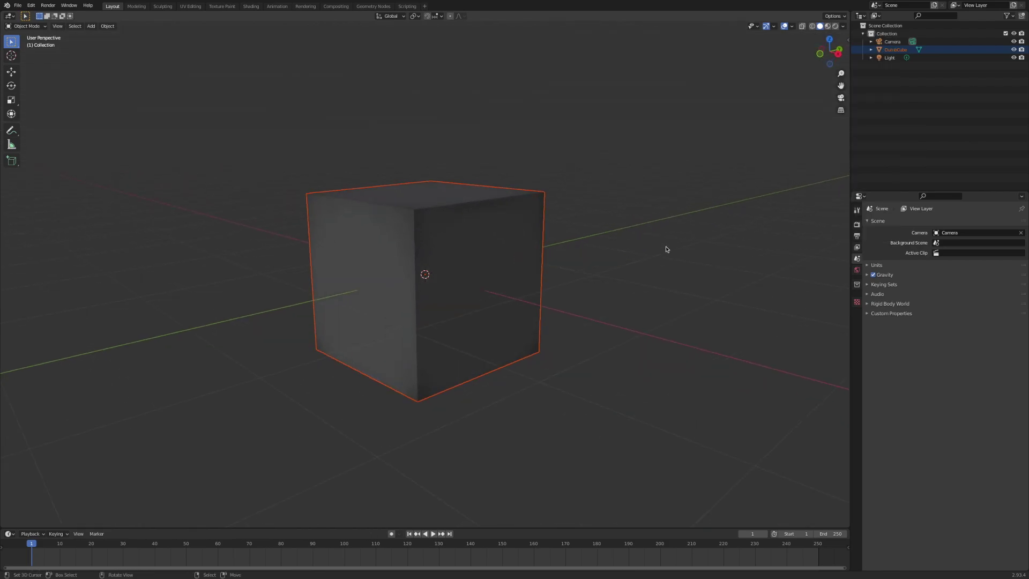
left_click(843, 27)
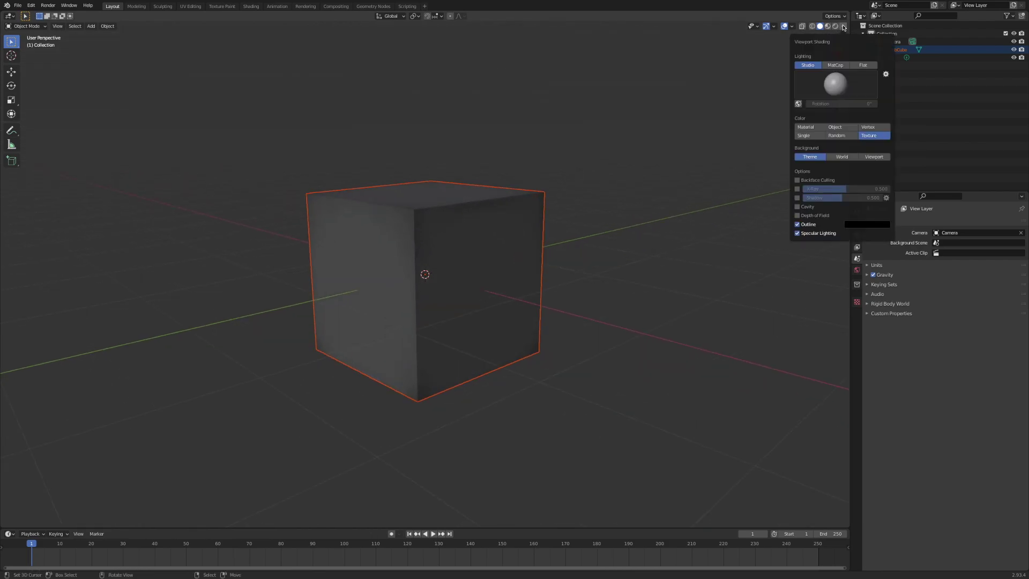
left_click(852, 67)
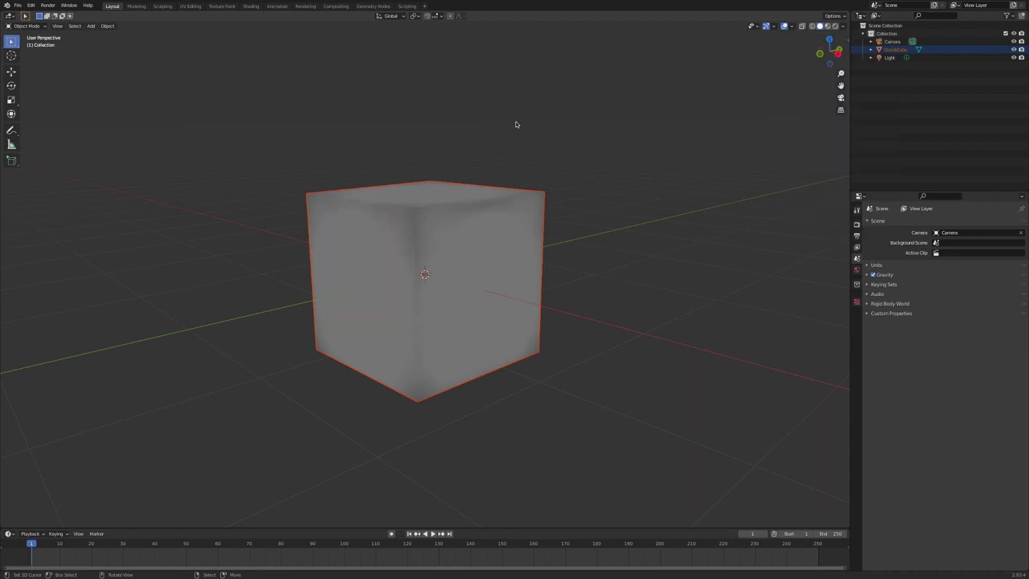
Open the Shading workspace, select the cube and turn off Show Backface in its Handle1Mtl material.
middle_click_drag(516, 122, 440, 152)
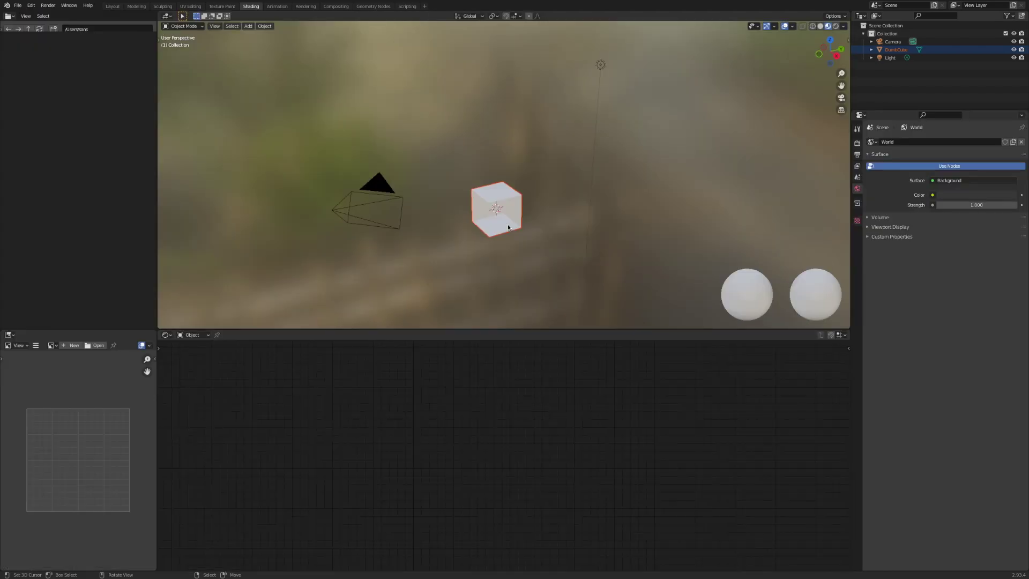
scroll(507, 224, "up", 4)
middle_click_drag(506, 225, 668, 209)
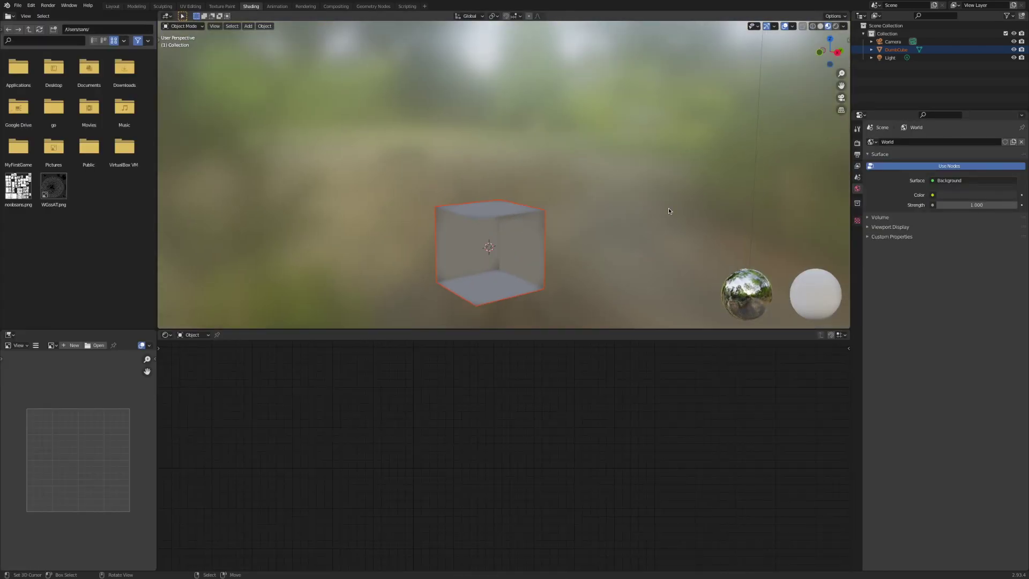
left_click(472, 214)
key("KP_Decimal")
left_click(857, 285)
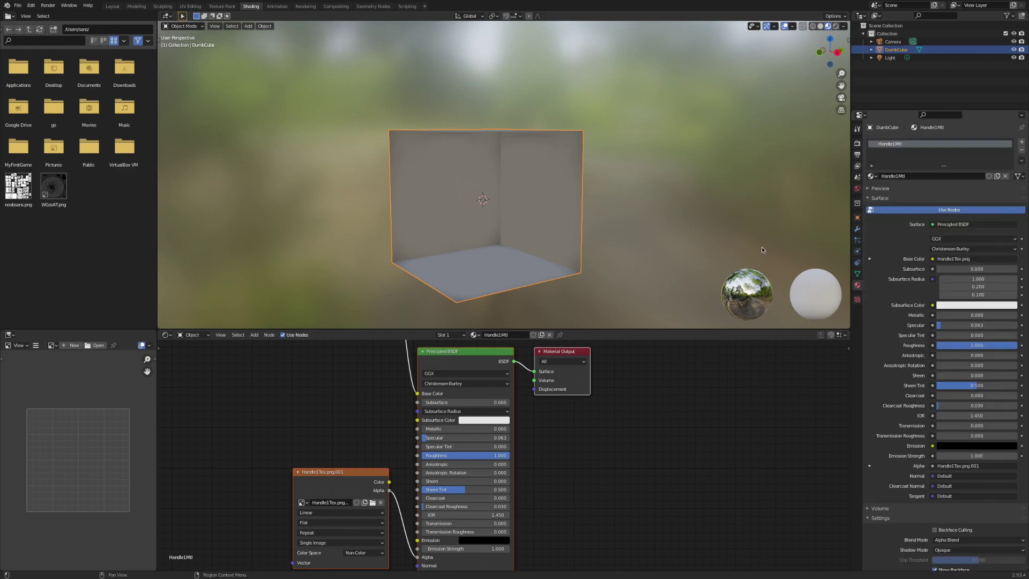
scroll(952, 512, "down", 4)
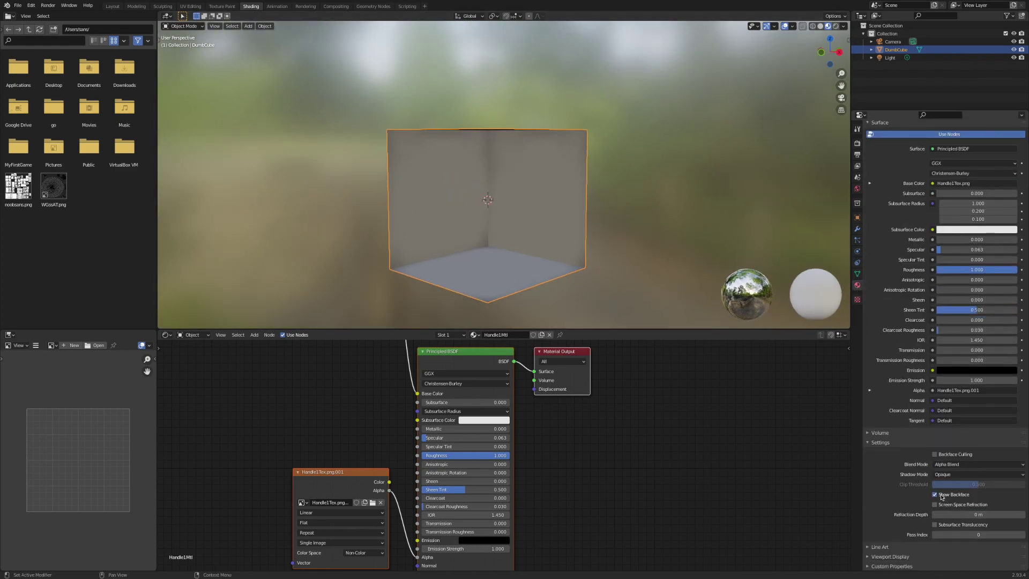
left_click(942, 496)
Delete the Handle1Tex.png.001 image texture node that feeds the shader's Alpha.
mouse_move(356, 482)
middle_mouse_down()
mouse_move(462, 464)
mouse_move(460, 381)
middle_mouse_up()
scroll(462, 464, "up", 1)
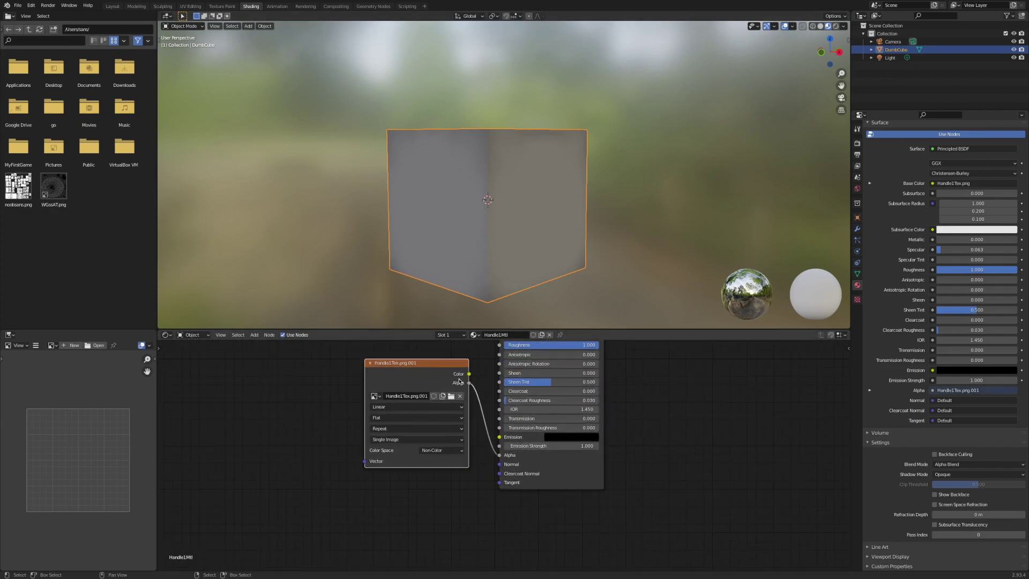
key("x")
Duplicate the Handle1Tex.png texture node and load PC Computer - Minecraft Java Edition - Steve (1).png from the Desktop into the copy.
scroll(471, 391, "up", 10)
left_click(477, 386)
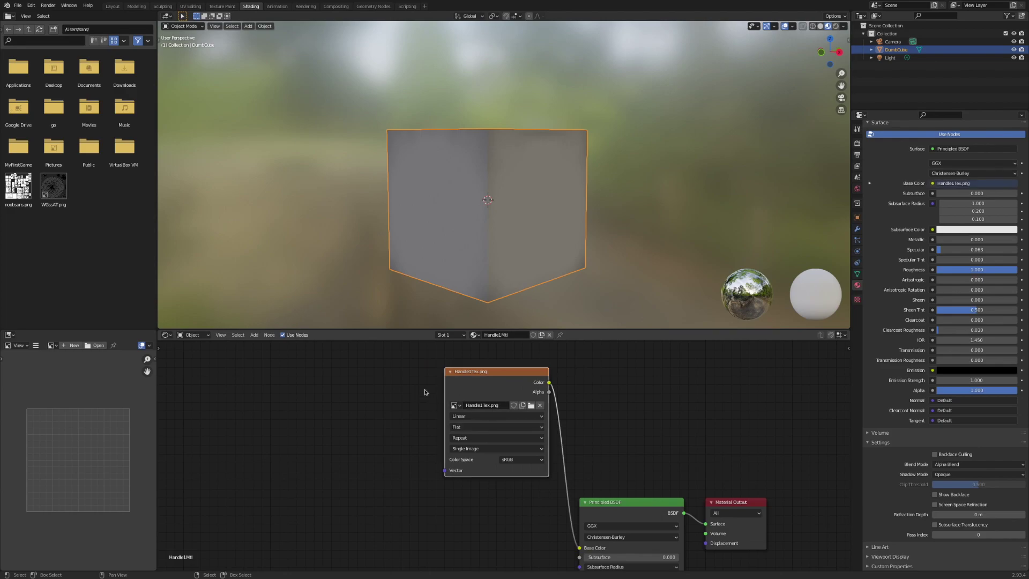
scroll(424, 392, "up", 1)
key("shift+d")
left_click(330, 394)
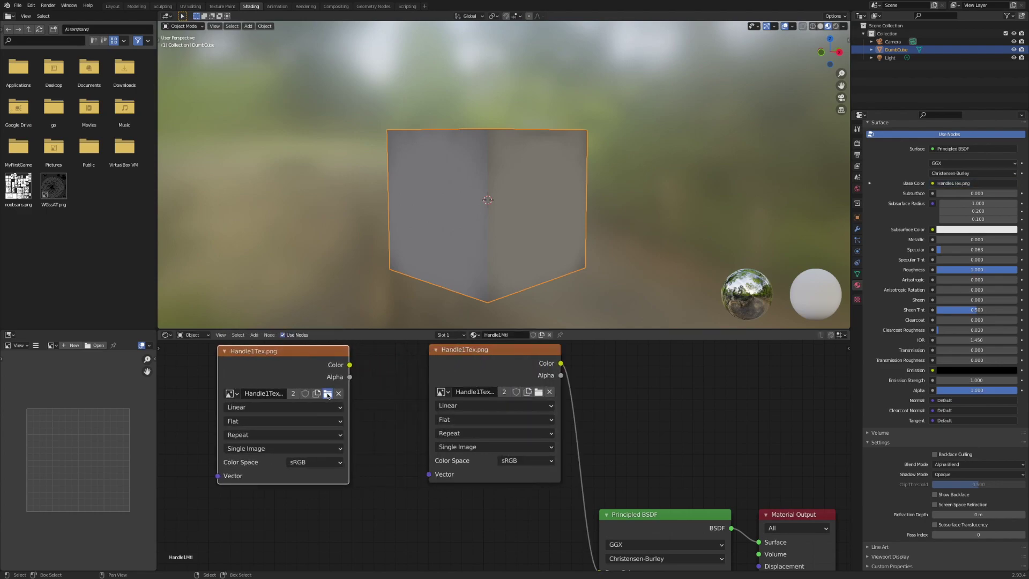
left_click(327, 394)
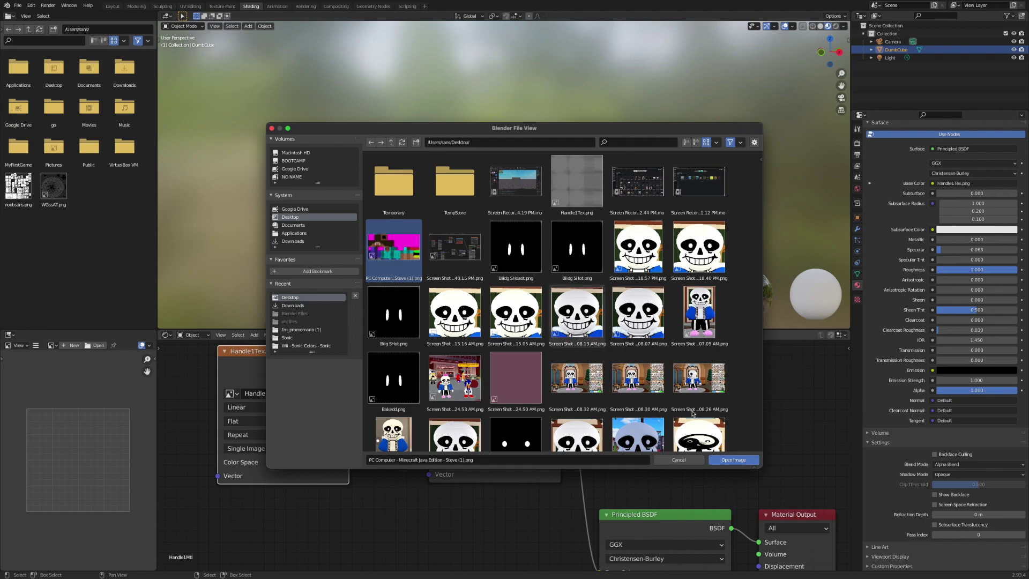
left_click(733, 460)
Disconnect Handle1Tex.png from the Principled BSDF's Base Color and connect the Steve texture's Color output there instead.
scroll(628, 460, "down", 2)
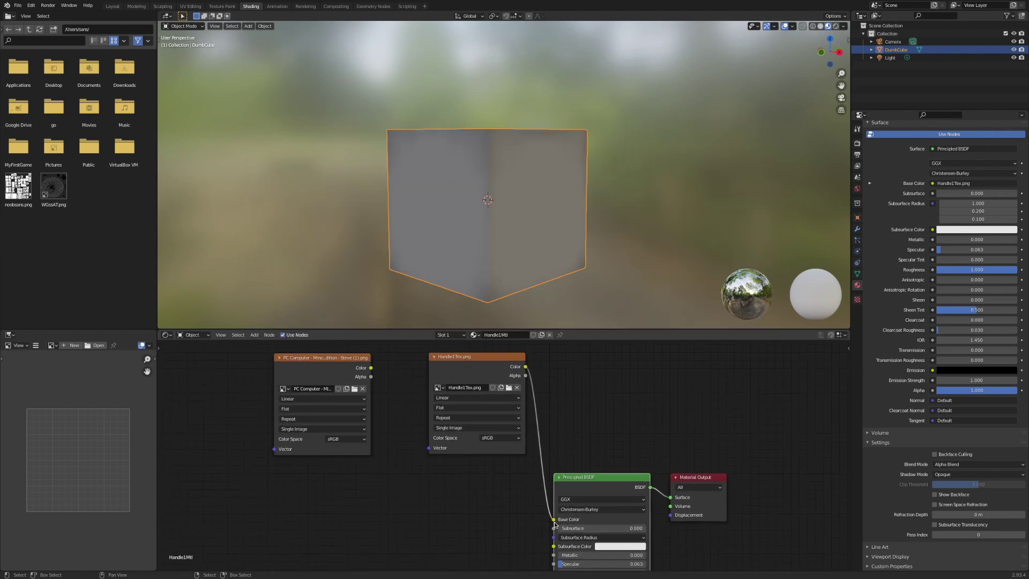
left_click_drag(554, 519, 504, 513)
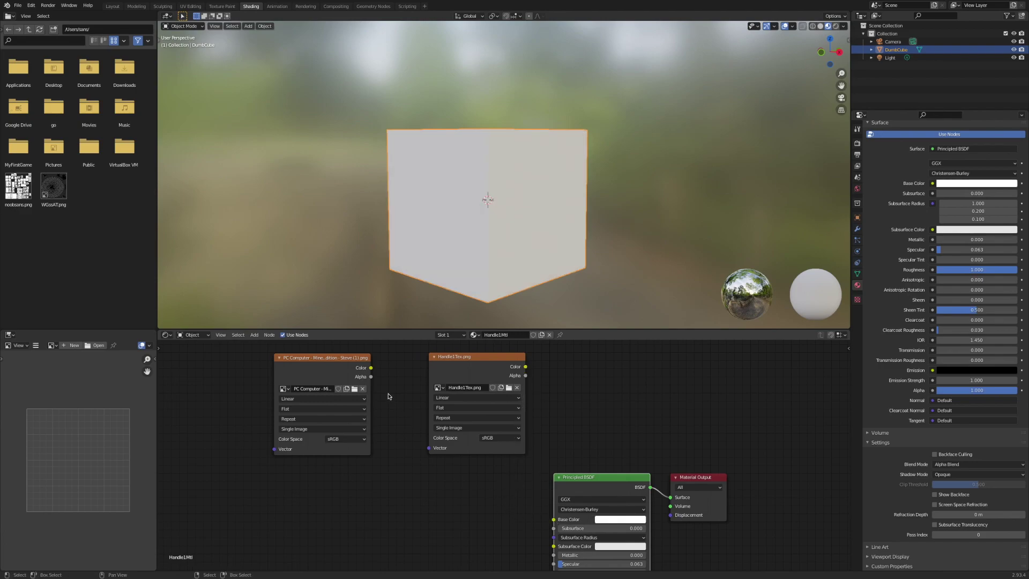
left_click_drag(352, 362, 556, 523)
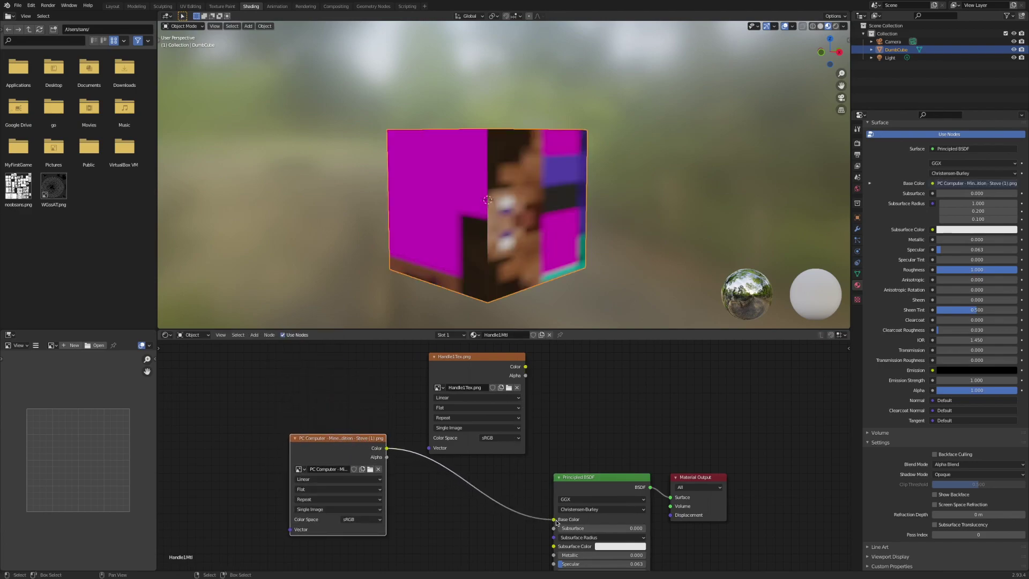
Set the Steve image texture node's interpolation to Closest for sharp pixels on the cube.
middle_click_drag(475, 277, 537, 253)
scroll(538, 253, "up", 4)
middle_click_drag(469, 220, 330, 236, "shift")
scroll(496, 226, "down", 5)
scroll(352, 502, "up", 1)
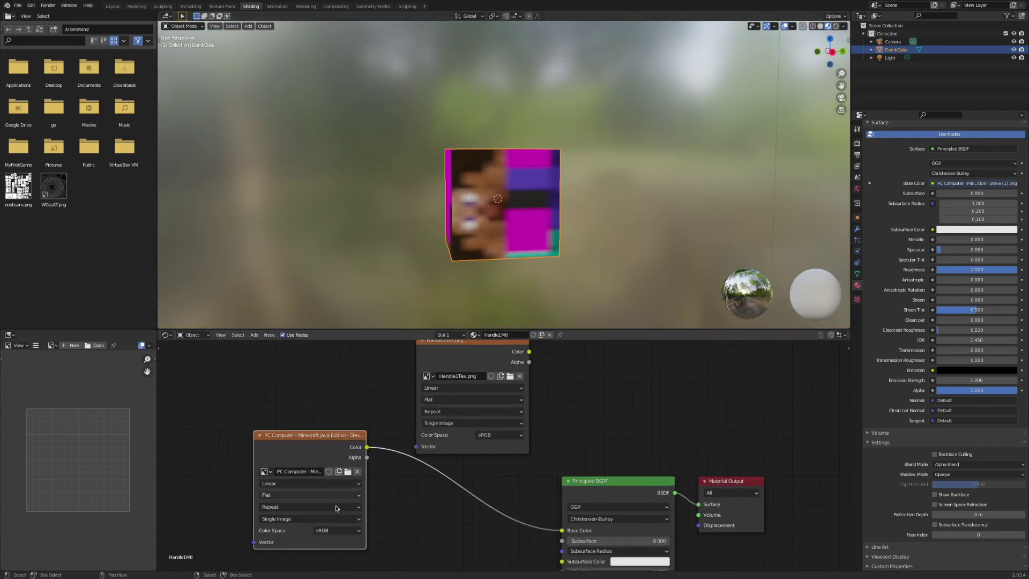
middle_click_drag(352, 516, 395, 491)
left_click(353, 459)
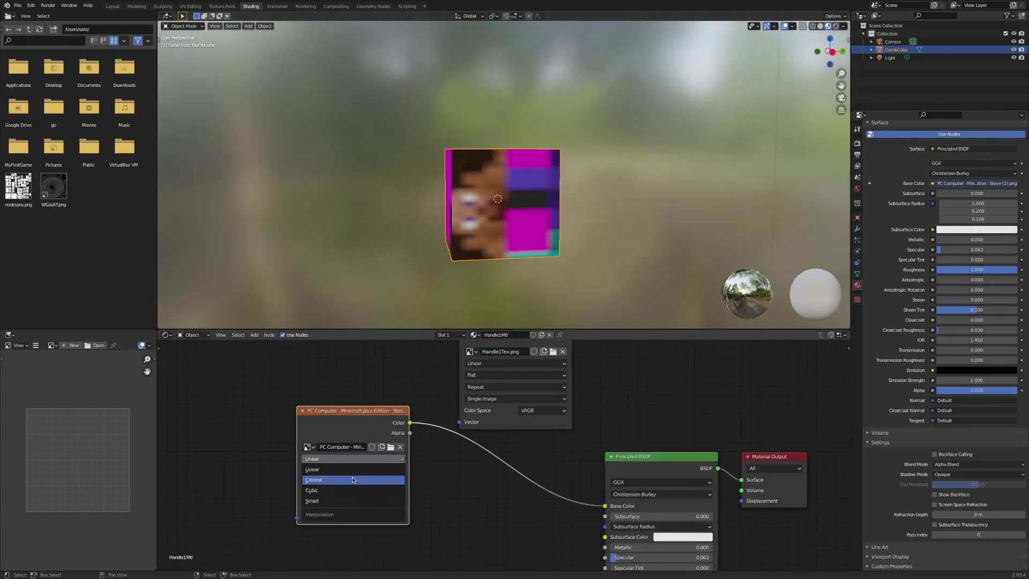
scroll(488, 231, "up", 3)
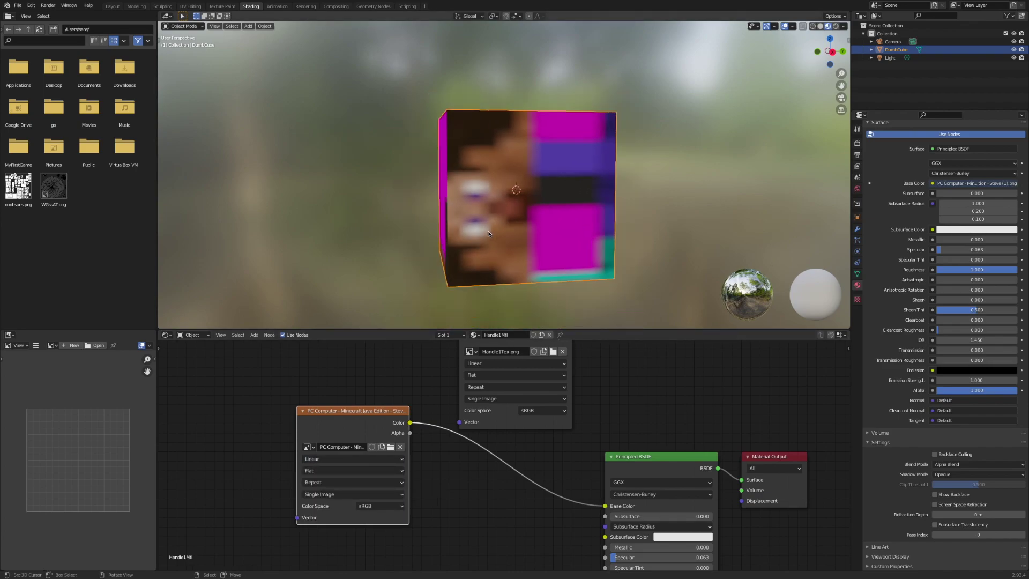
middle_click_drag(488, 231, 475, 229)
scroll(467, 236, "up", 2)
scroll(436, 285, "down", 2)
scroll(435, 286, "up", 3)
scroll(432, 293, "down", 1)
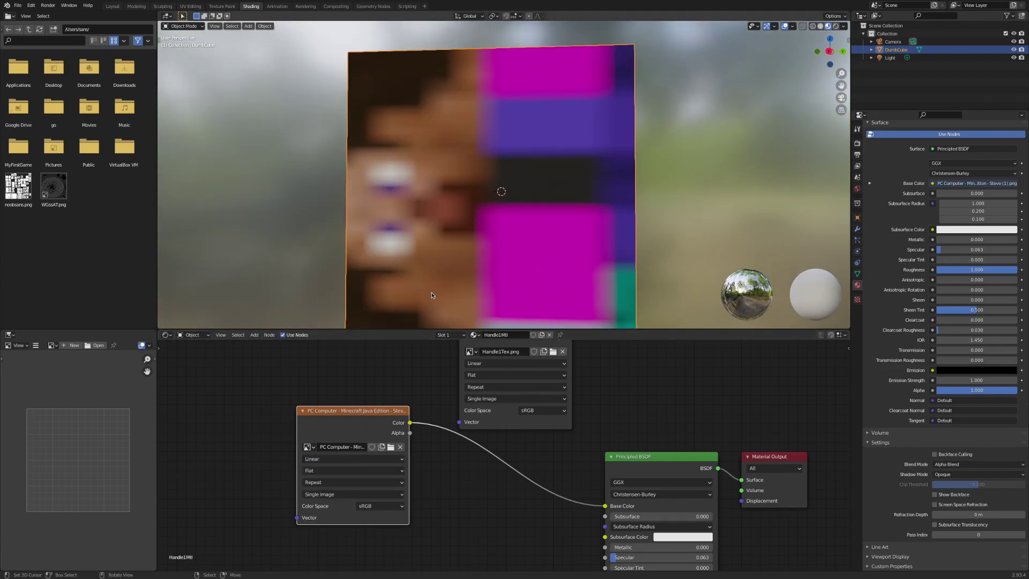
left_click(357, 458)
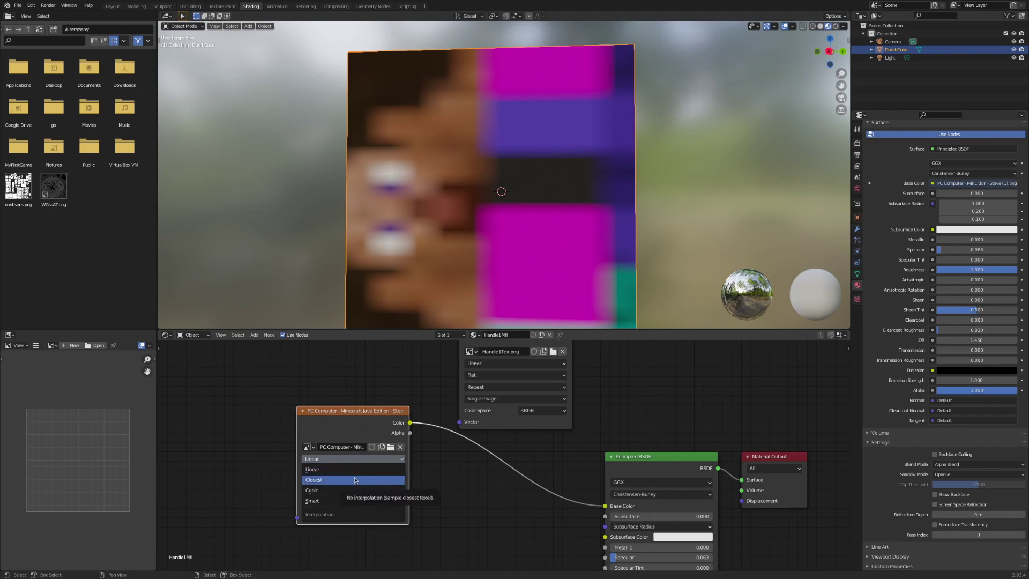
left_click(355, 480)
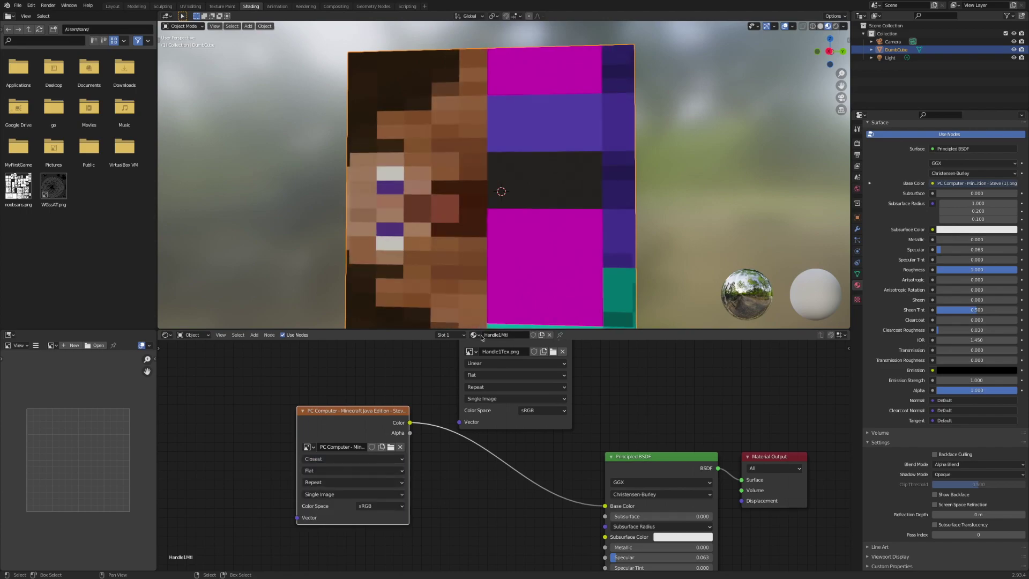
Open the UV Editing workspace and set its 3D viewport shading to Texture color with Flat lighting.
scroll(526, 287, "down", 3)
middle_click_drag(485, 234, 525, 242)
middle_click_drag(364, 170, 350, 224)
scroll(350, 224, "up", 3)
middle_click_drag(252, 161, 379, 154)
scroll(379, 154, "down", 1)
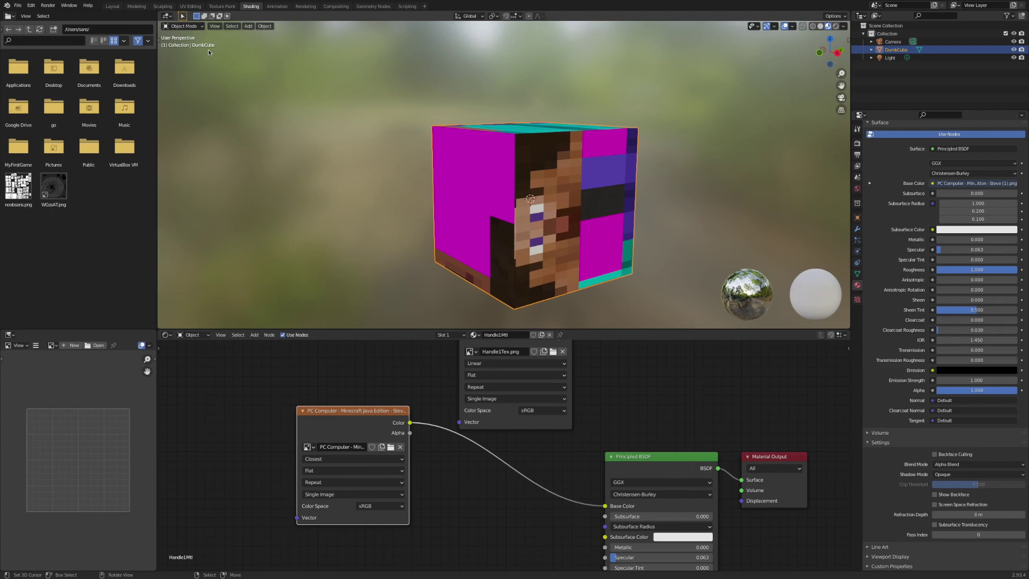
left_click(190, 7)
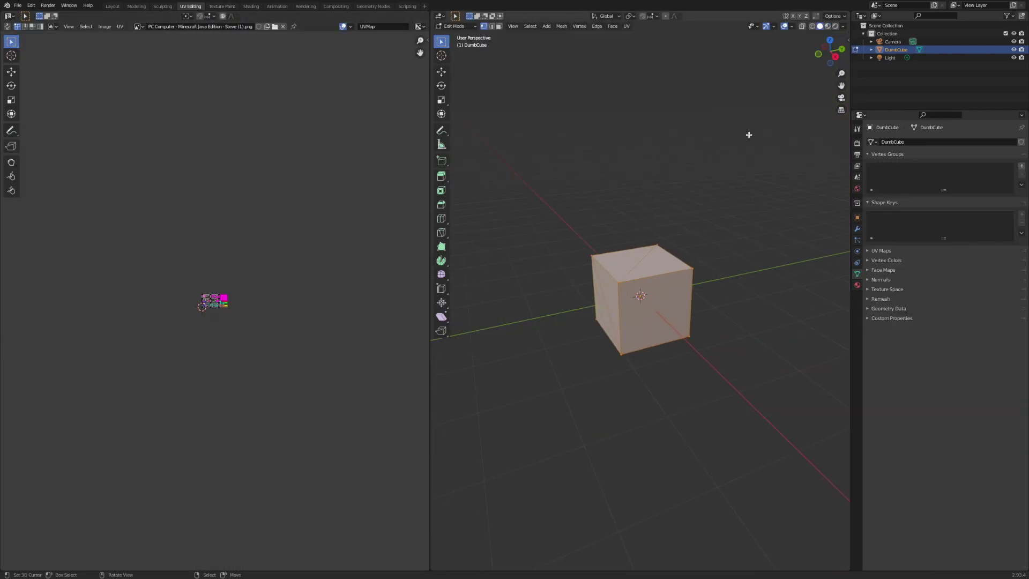
scroll(749, 135, "up", 3)
left_click(844, 27)
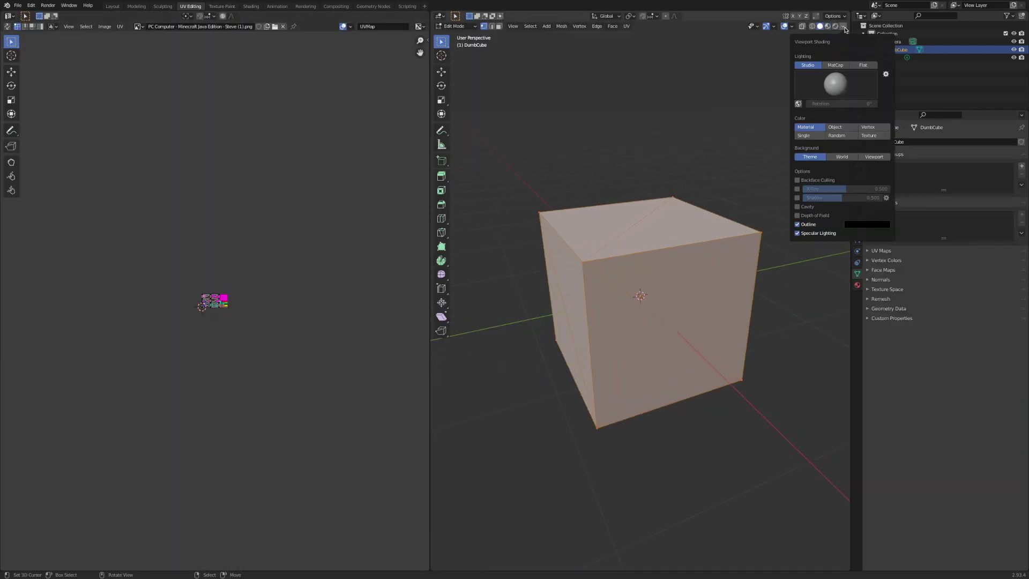
left_click(874, 135)
left_click(876, 65)
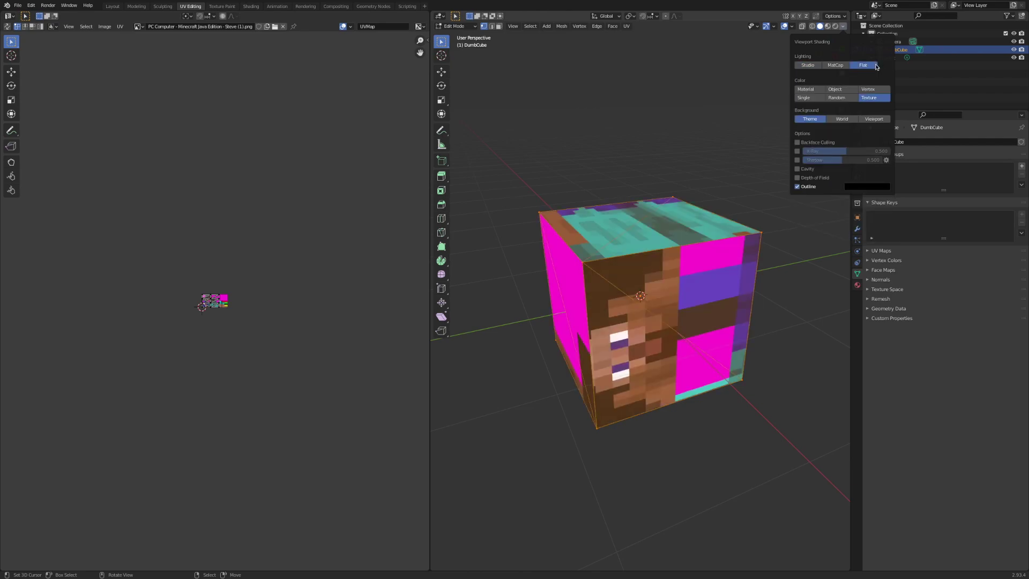
Add a second UV map to the cube and rename the original map Robloxmap.
middle_click_drag(788, 318, 801, 289)
left_click(883, 252)
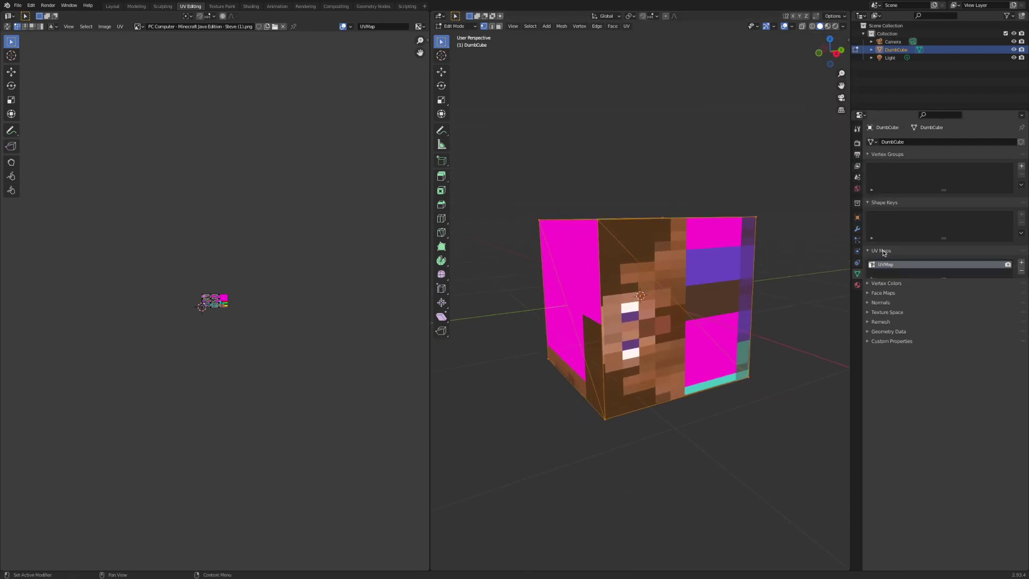
left_click(1022, 264)
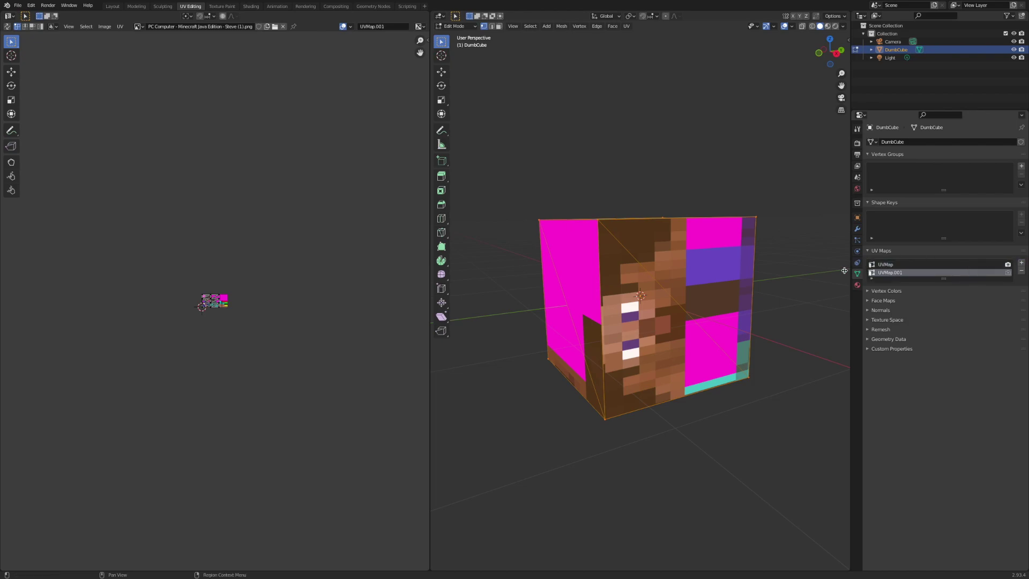
scroll(758, 259, "up", 2)
left_click(886, 264)
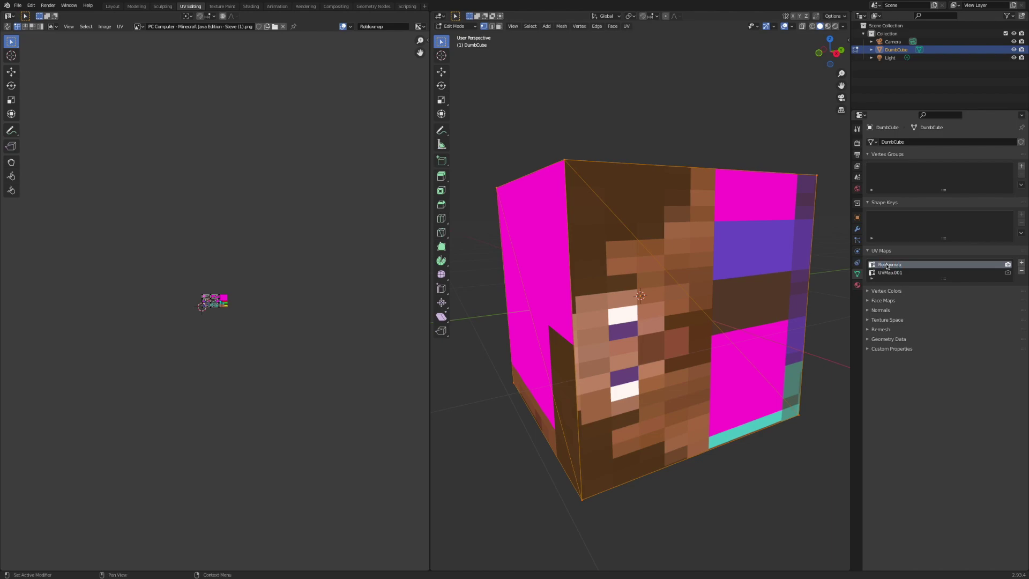
Select UVMap.001 as the UV map to edit over the Steve texture.
key("ctrl+z")
left_click(901, 273)
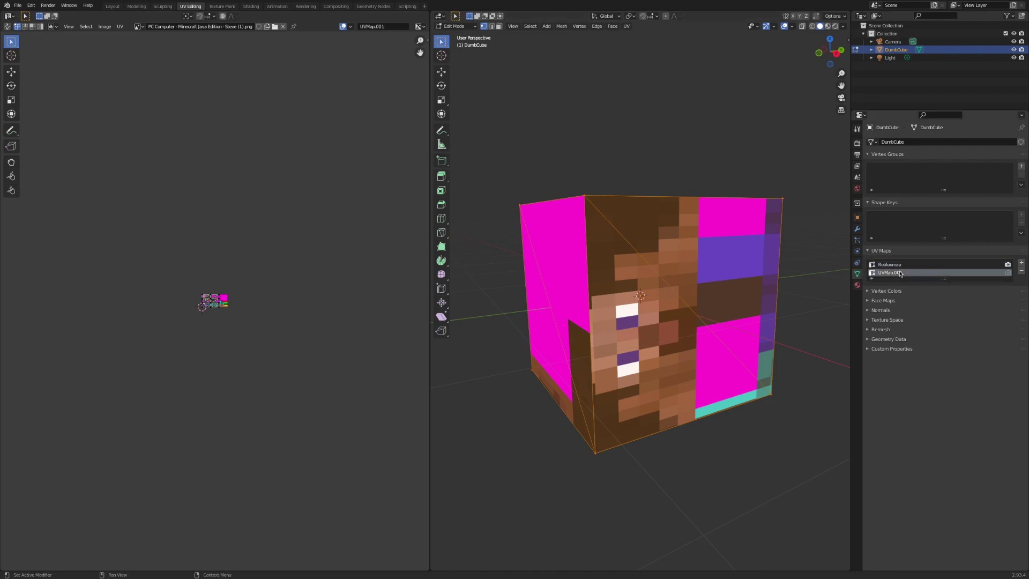
key("ctrl+shift+z")
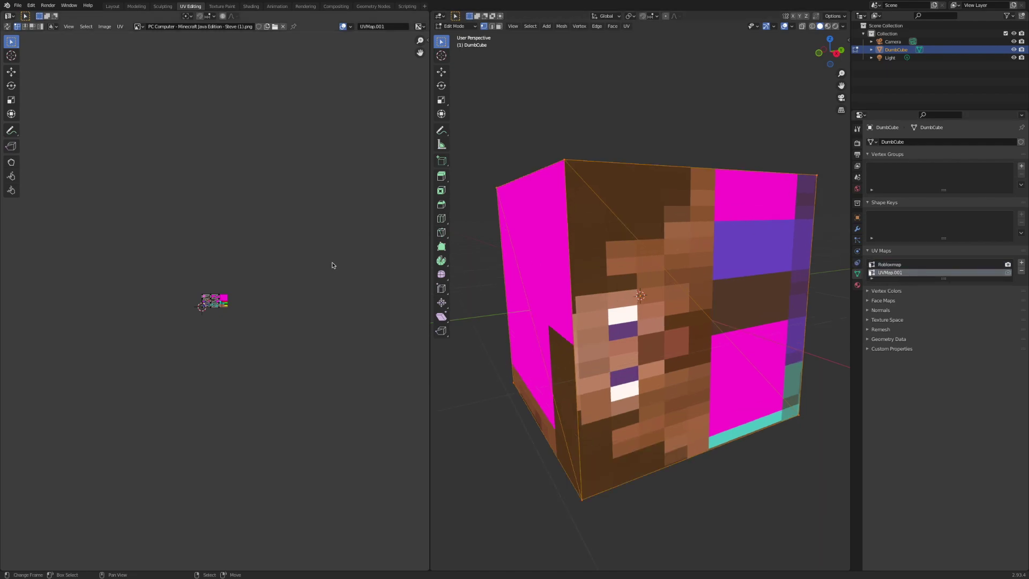
scroll(199, 268, "up", 9)
middle_click_drag(140, 263, 186, 261)
scroll(623, 281, "down", 2)
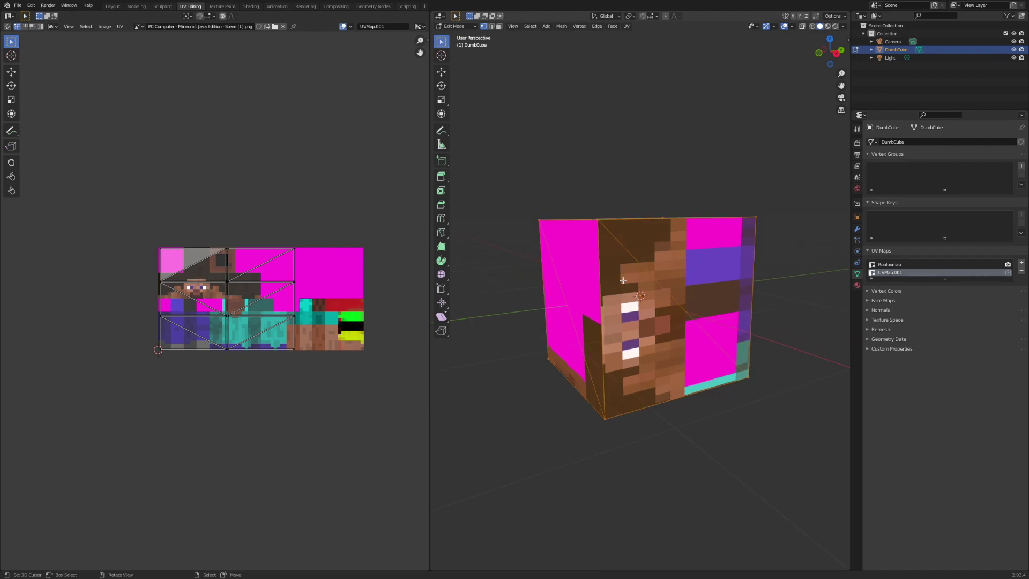
Select both triangles of the cube's front face in face select mode and make UVMap.001 the active render map.
scroll(623, 280, "down", 1)
middle_click_drag(623, 280, 591, 285)
left_click(843, 52)
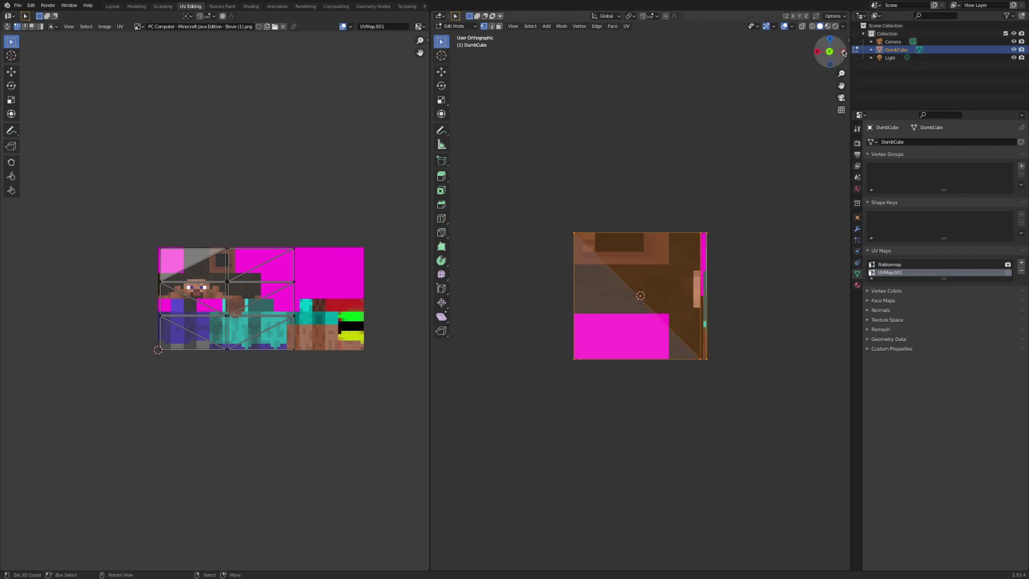
left_click(844, 52)
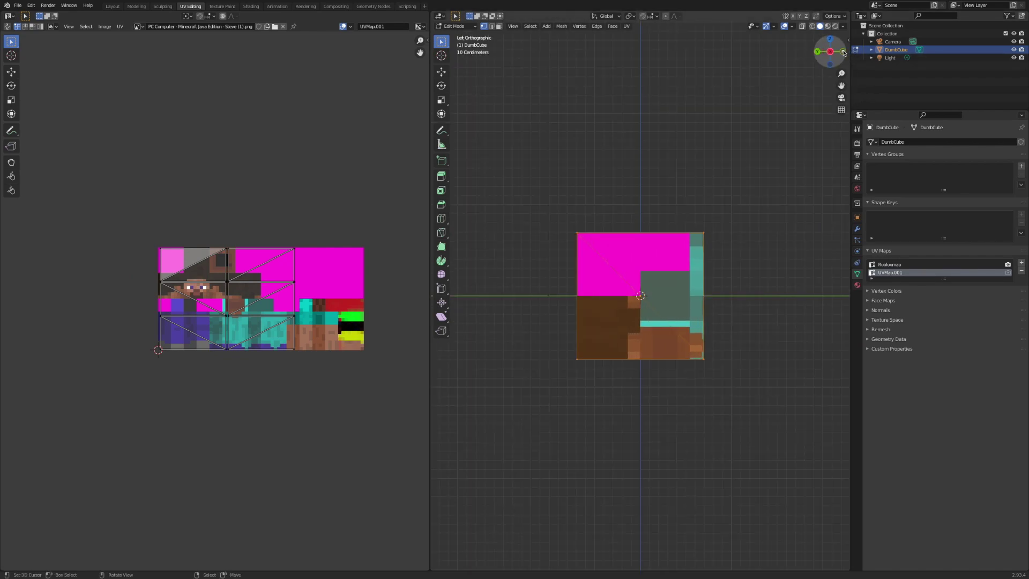
left_click(499, 26)
left_click(653, 273)
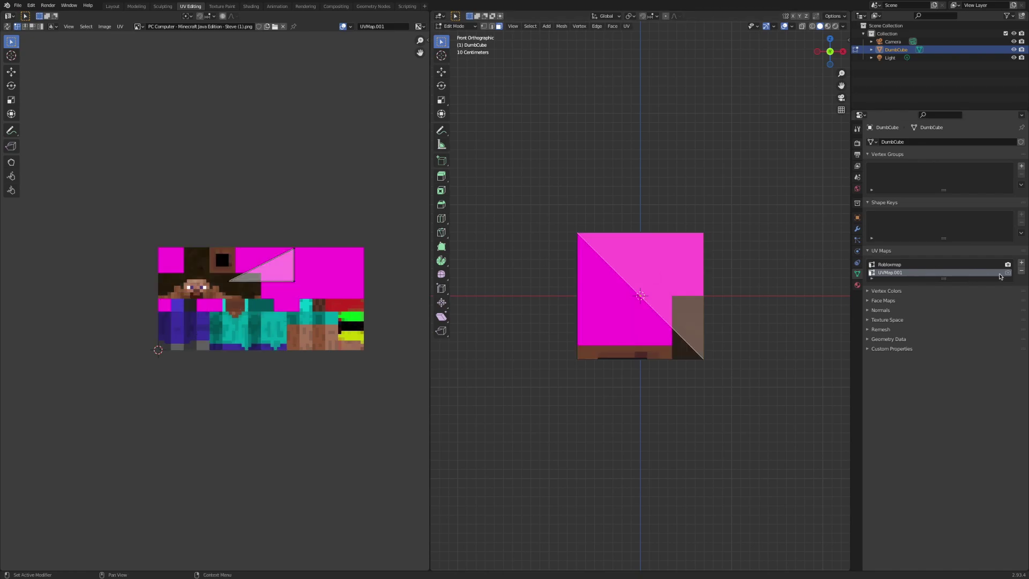
scroll(606, 194, "up", 2)
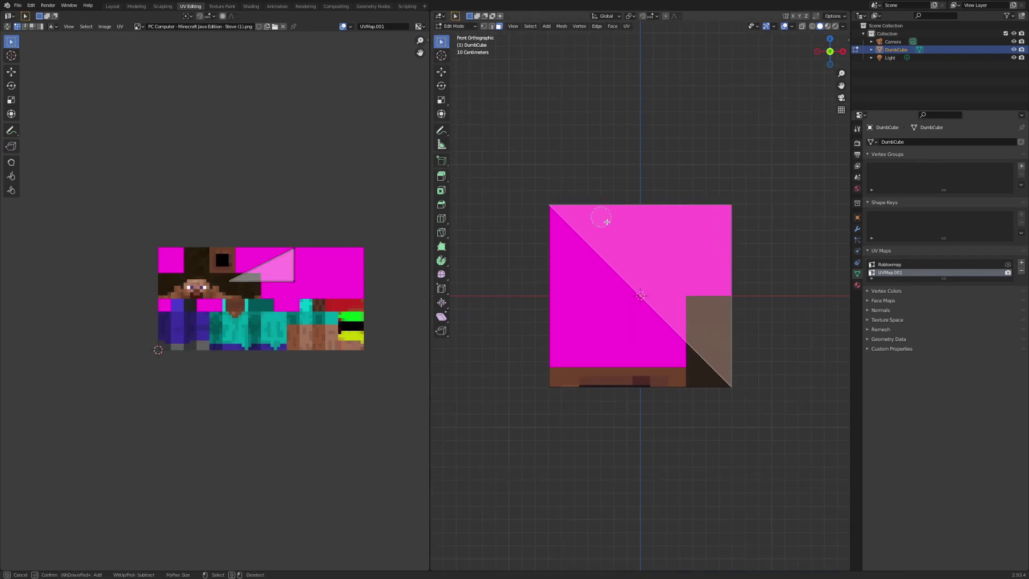
left_click(596, 278)
scroll(607, 262, "up", 2)
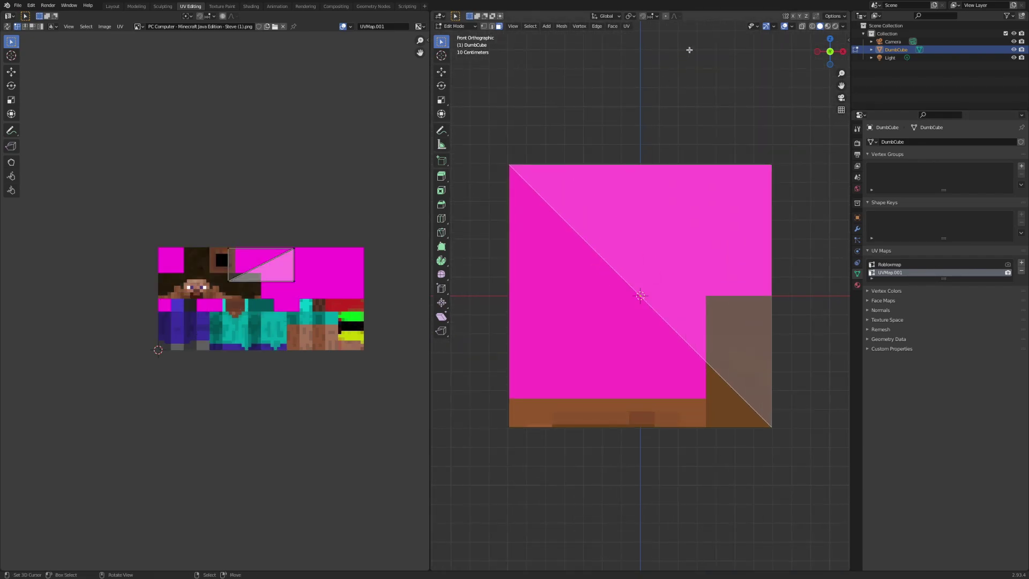
Set the UV editor's Snap to Pixels option to Corner.
scroll(219, 223, "up", 4)
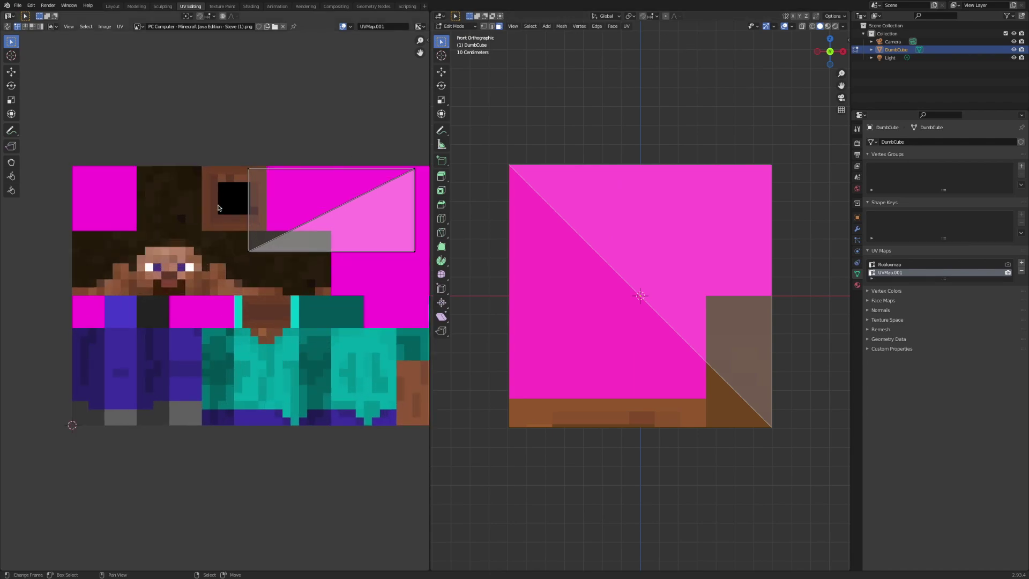
left_click(116, 27)
mouse_move(147, 55)
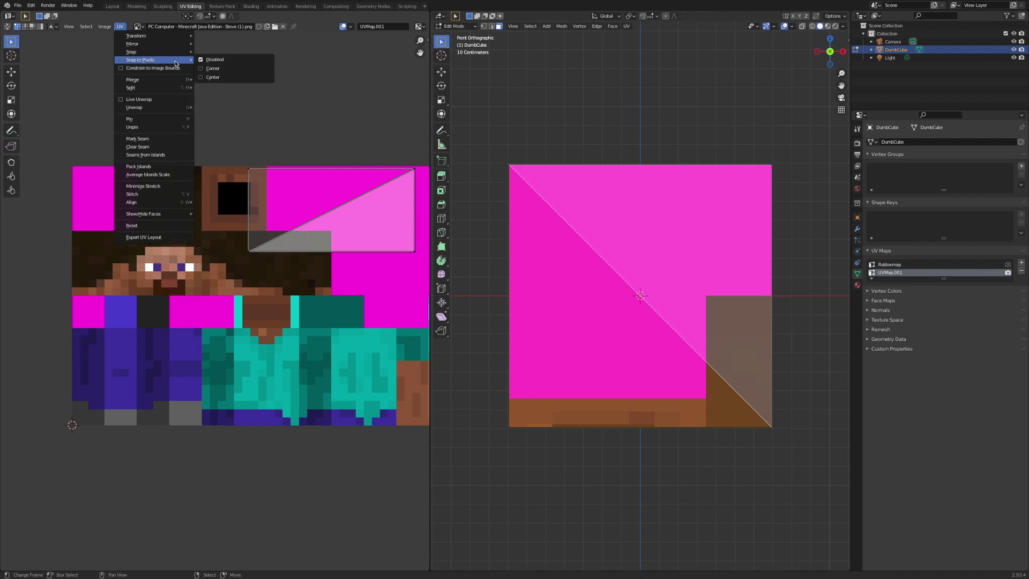
left_click(203, 69)
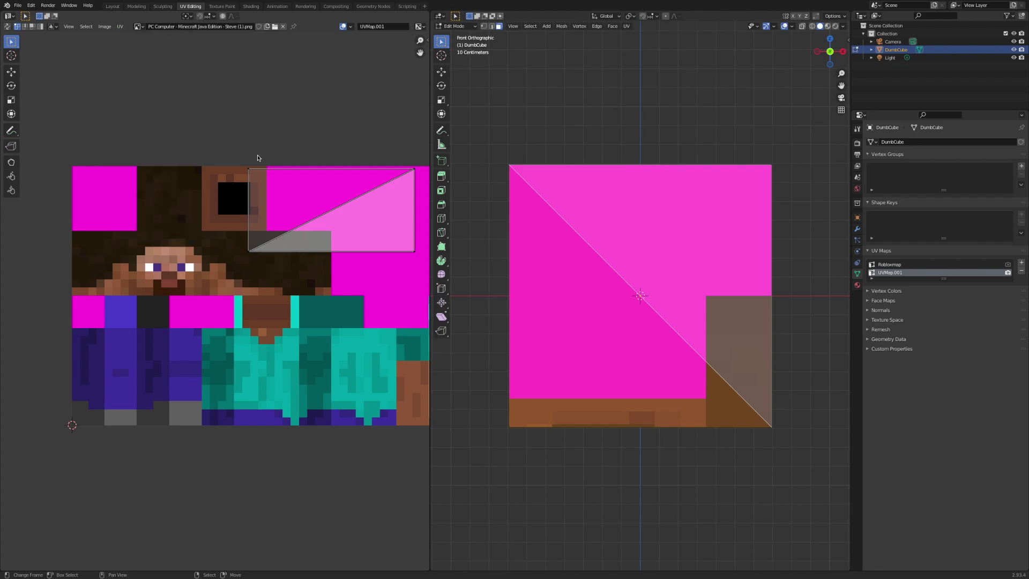
Move the front face's two left UV corners onto the left corners of Steve's face in the texture.
scroll(203, 203, "up", 3)
key("g")
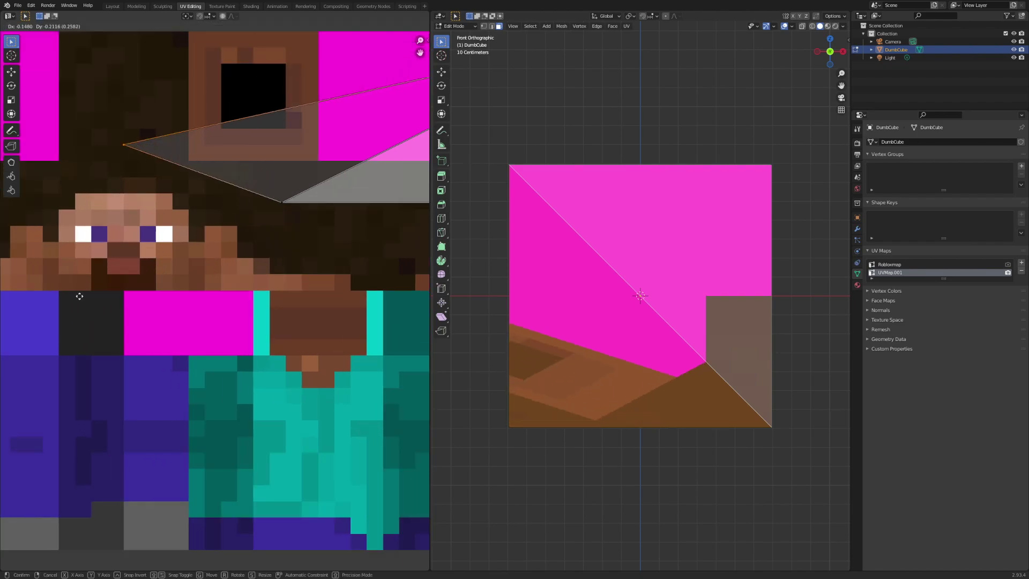
left_click(24, 304)
scroll(209, 243, "down", 2)
key("g")
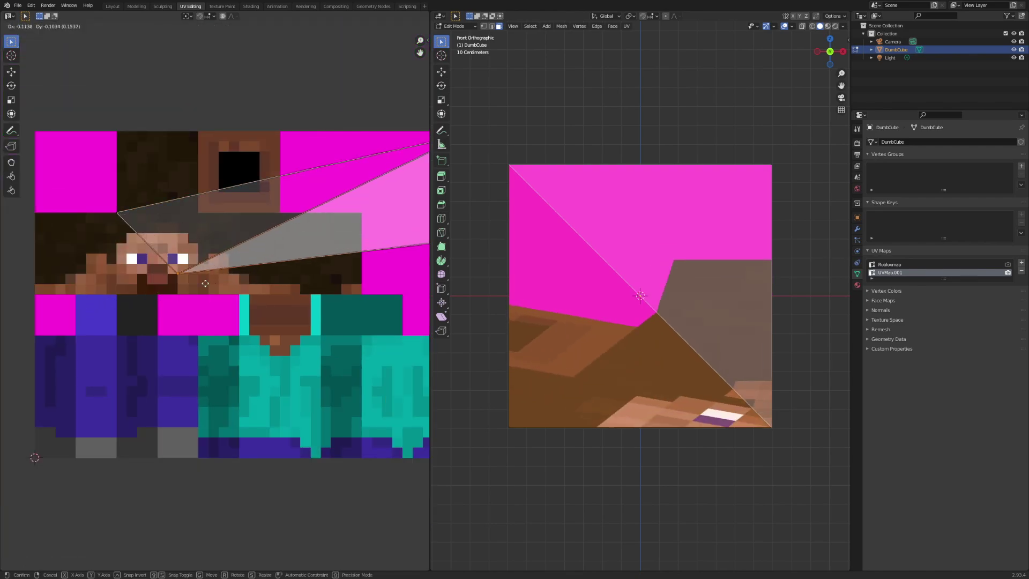
left_click(146, 298)
Move the front face's two right UV corners onto the right corners of Steve's face in the texture.
middle_click_drag(285, 222, 160, 255)
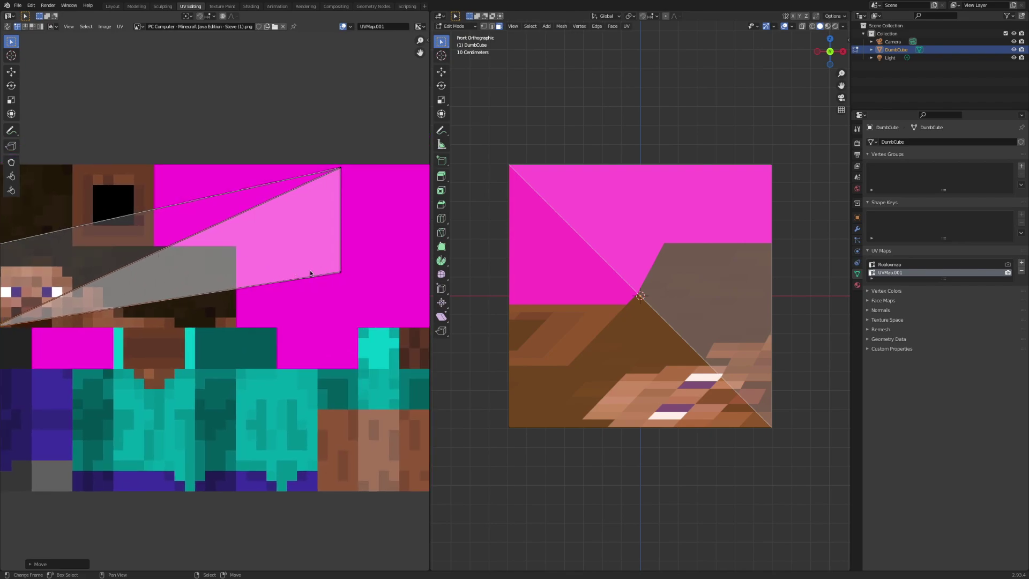
middle_click_drag(262, 280, 363, 271)
key("g")
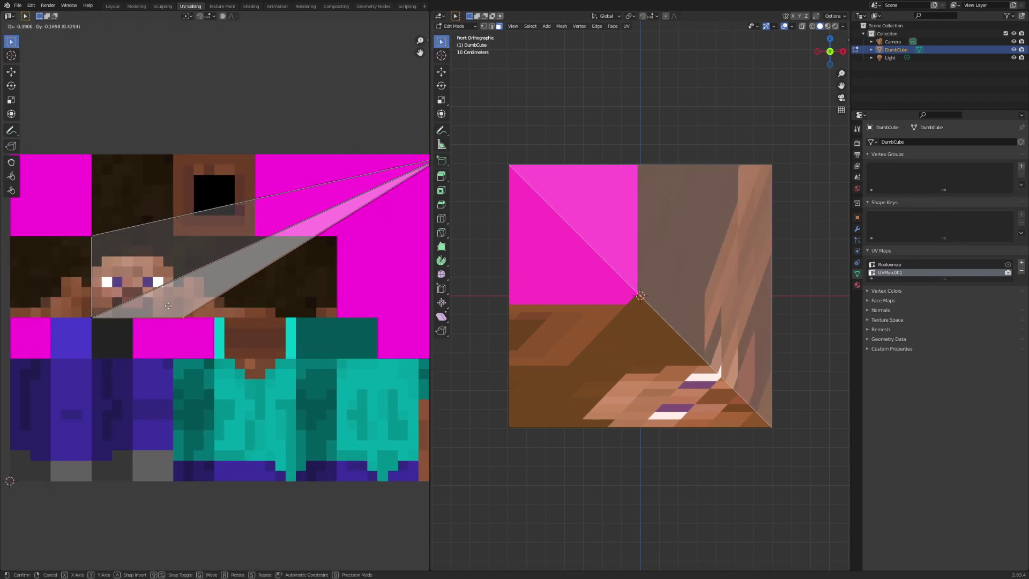
left_click(161, 310)
middle_click_drag(423, 179, 375, 199)
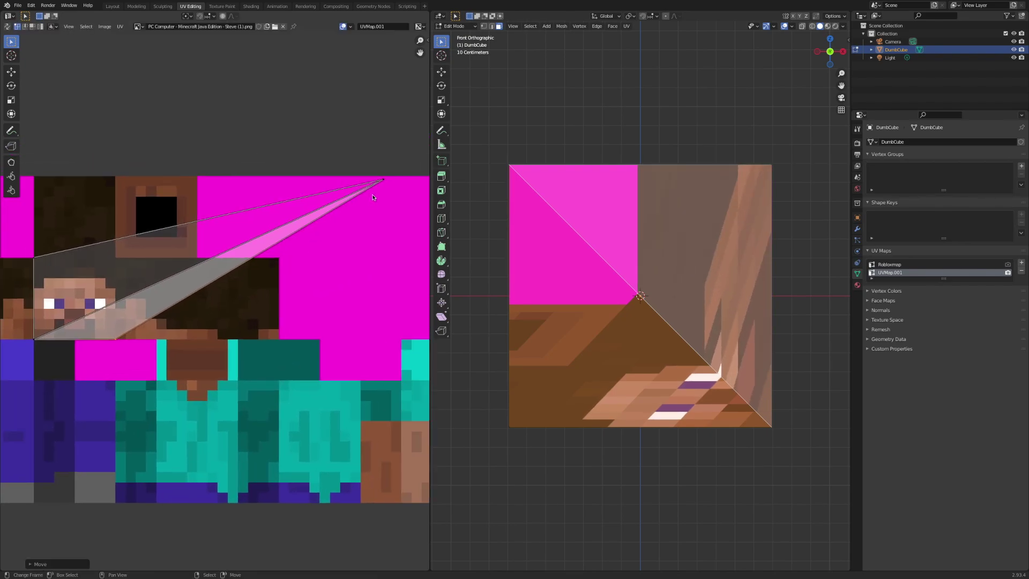
key("g")
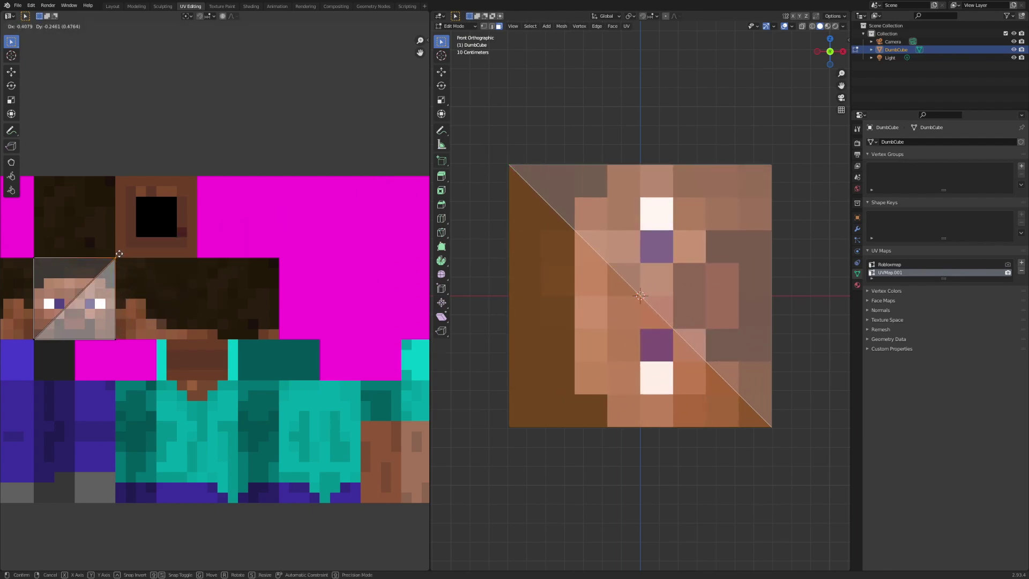
left_click(118, 256)
Try rotating the front face's UVs by 90 degrees, then undo the rotation.
scroll(136, 238, "down", 2)
scroll(241, 225, "up", 5)
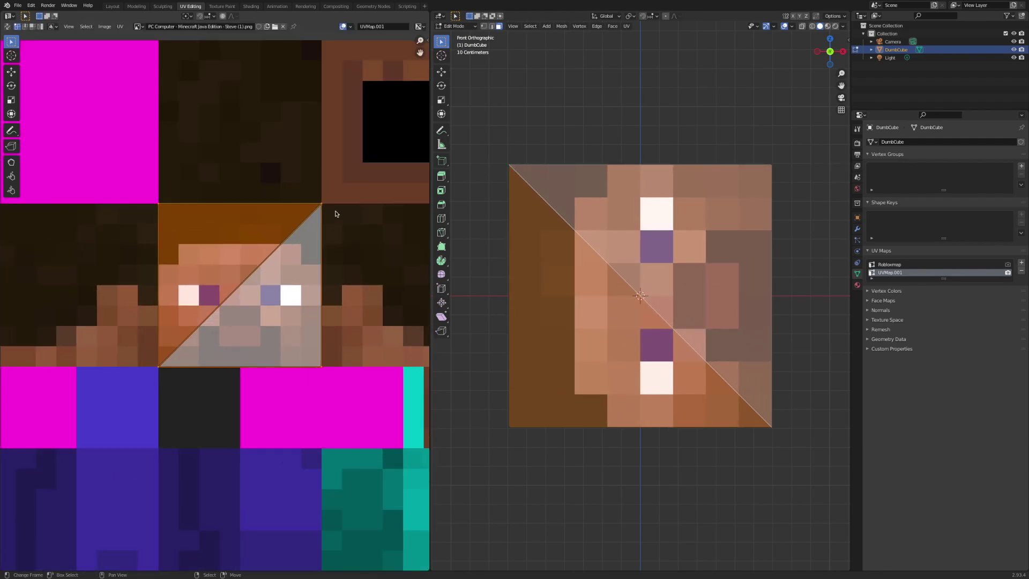
key("r")
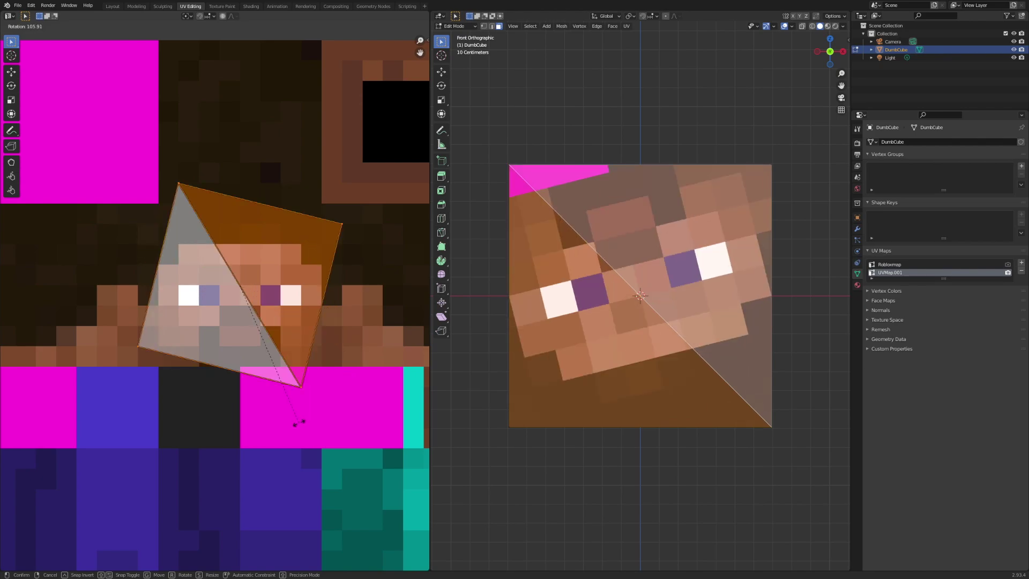
right_click(299, 425)
type("r")
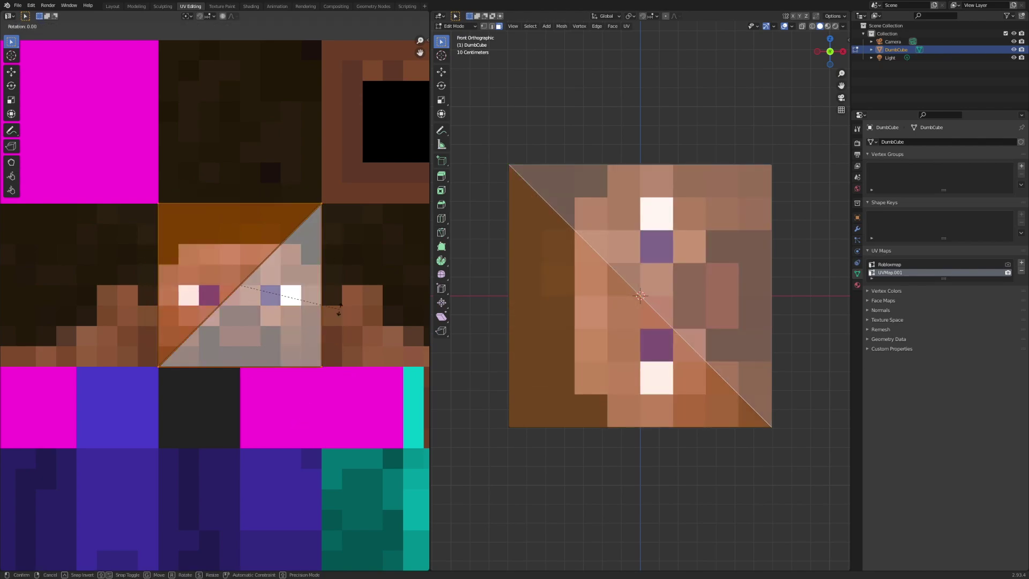
type("90")
key("Return")
key("ctrl+z")
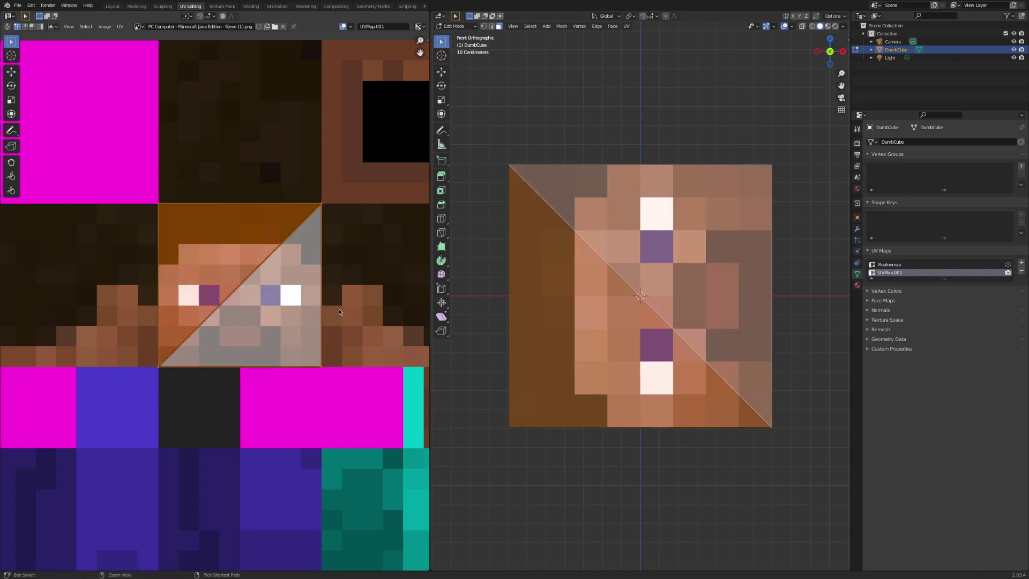
Rotate the front face's UVs by -90 degrees so Steve's face stands upright on the cube.
key("r")
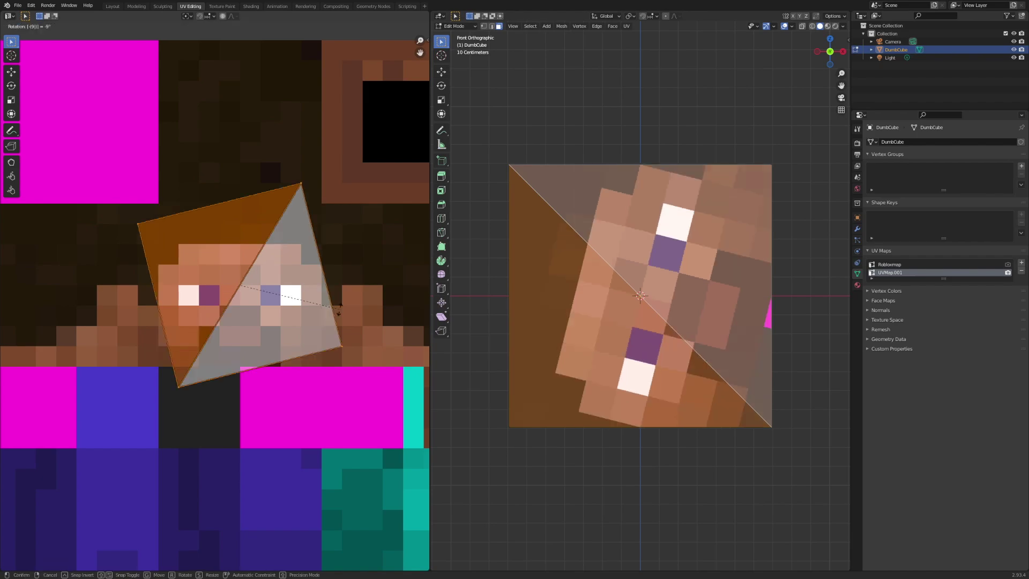
type("-90")
key("Return")
scroll(351, 290, "down", 2)
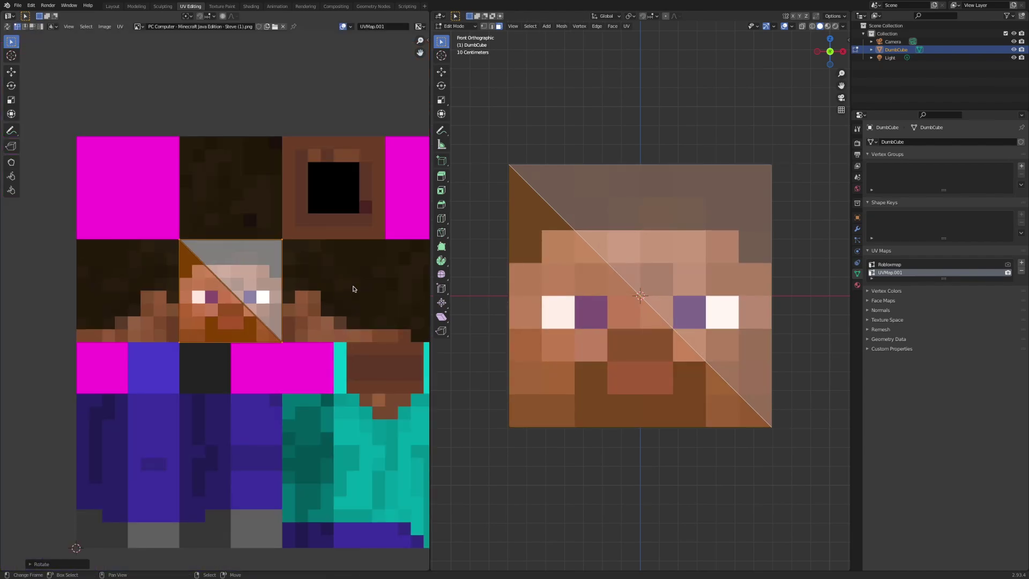
scroll(689, 320, "down", 2)
Select both triangles of the cube's right side face in the right orthographic view.
middle_click_drag(721, 314, 720, 316)
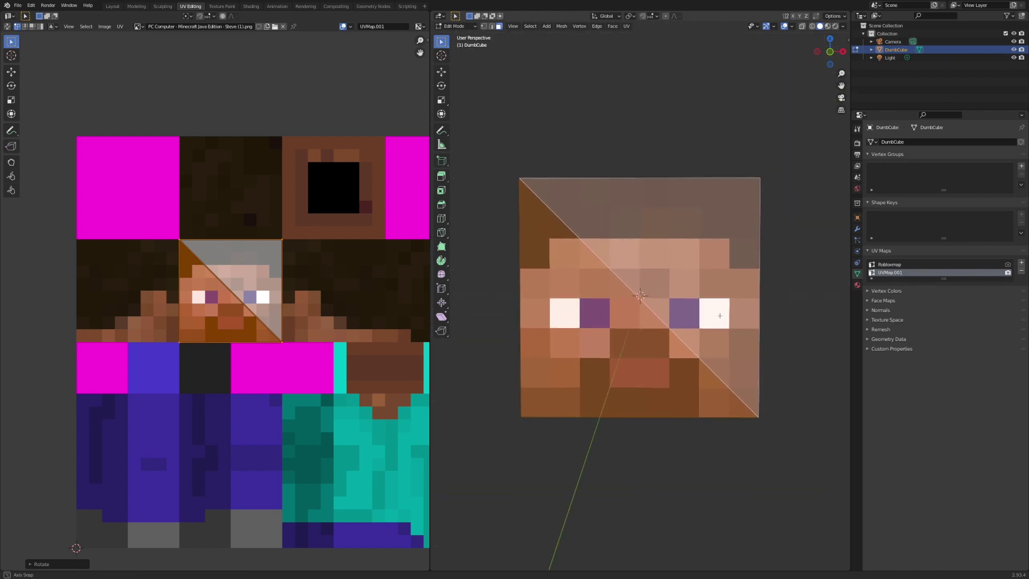
scroll(720, 316, "down", 5)
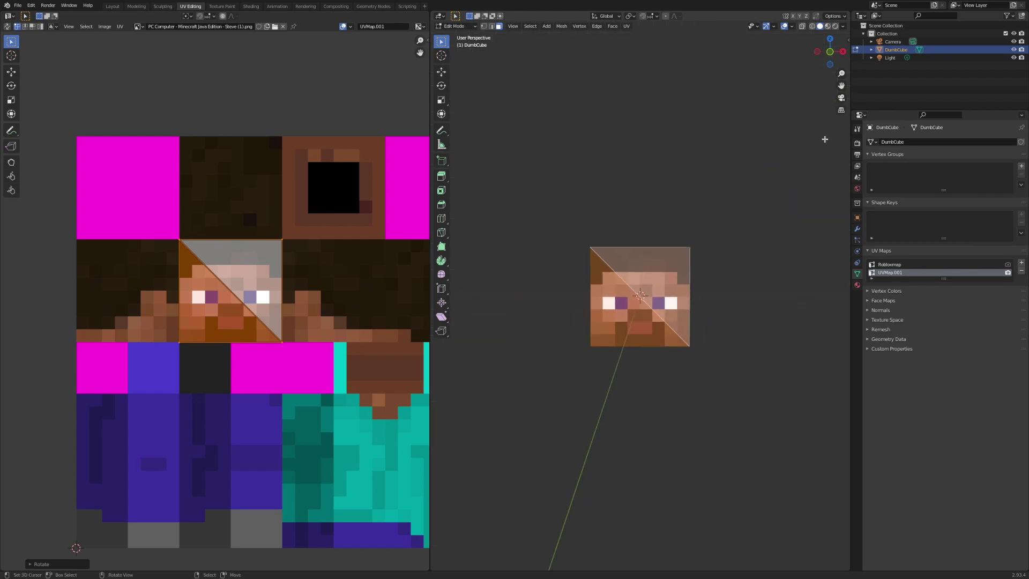
left_click(845, 51)
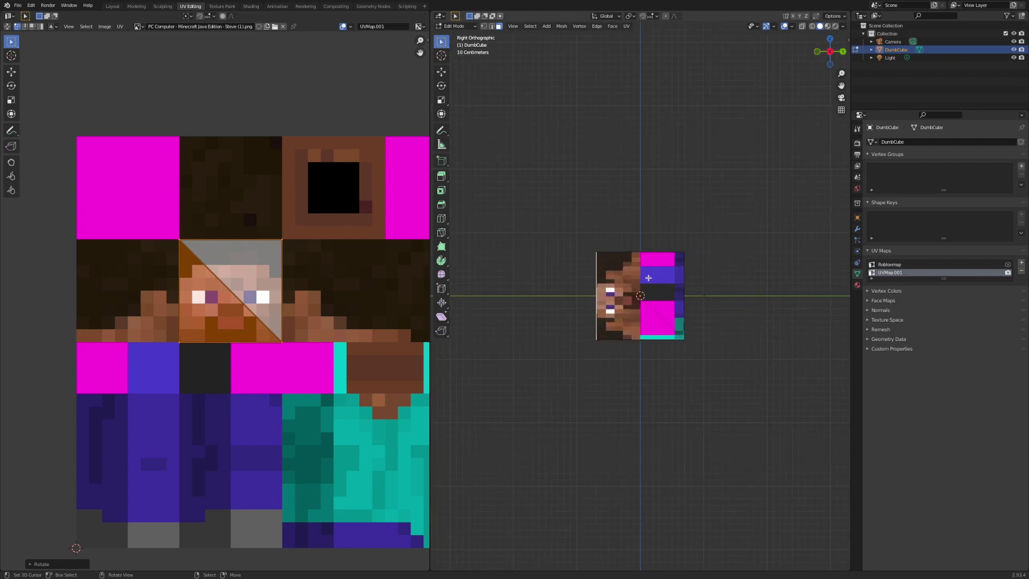
right_click(649, 277)
right_click(625, 303, "shift")
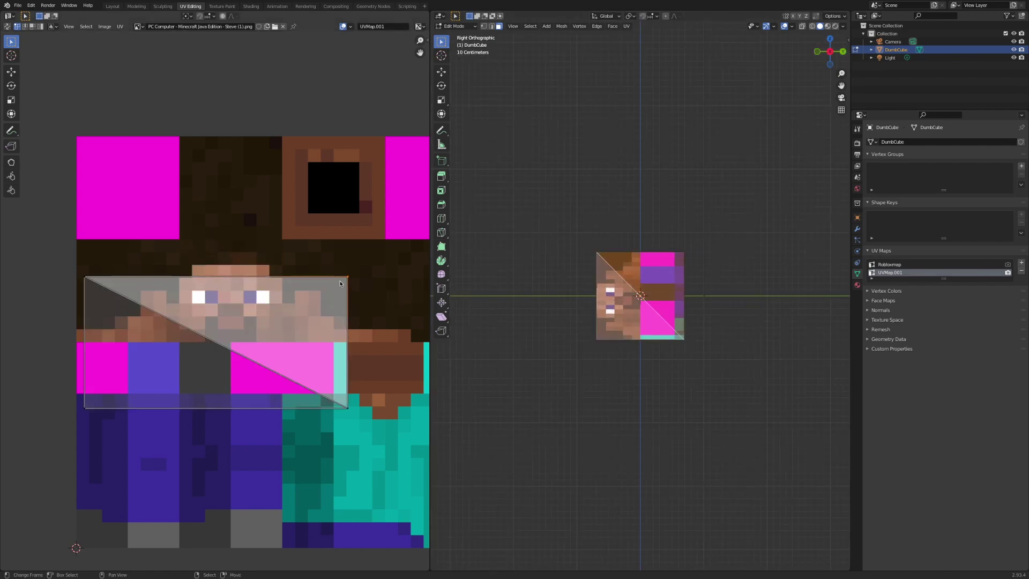
left_click(820, 54)
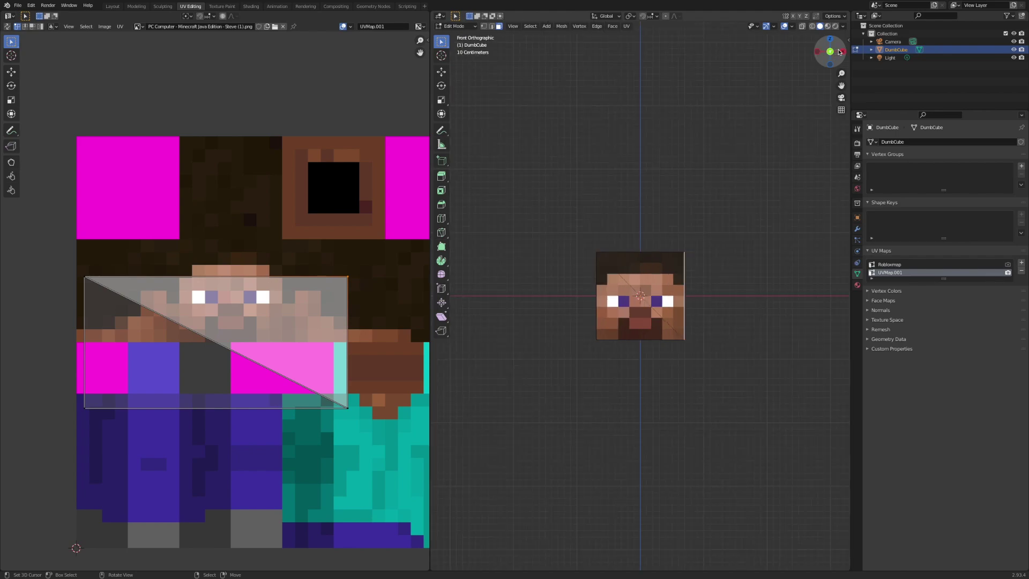
key("KP_3")
Select all UVs of the right side face and move them toward the head-side area right of Steve's face.
scroll(92, 269, "down", 2)
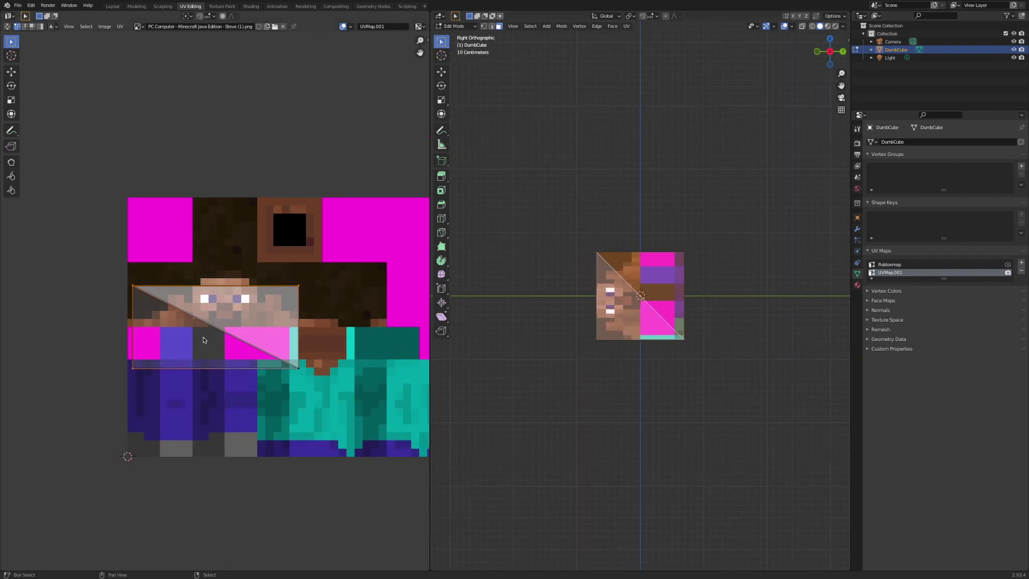
left_click_drag(125, 284, 384, 376)
scroll(322, 370, "up", 2)
key("g")
left_click(434, 322)
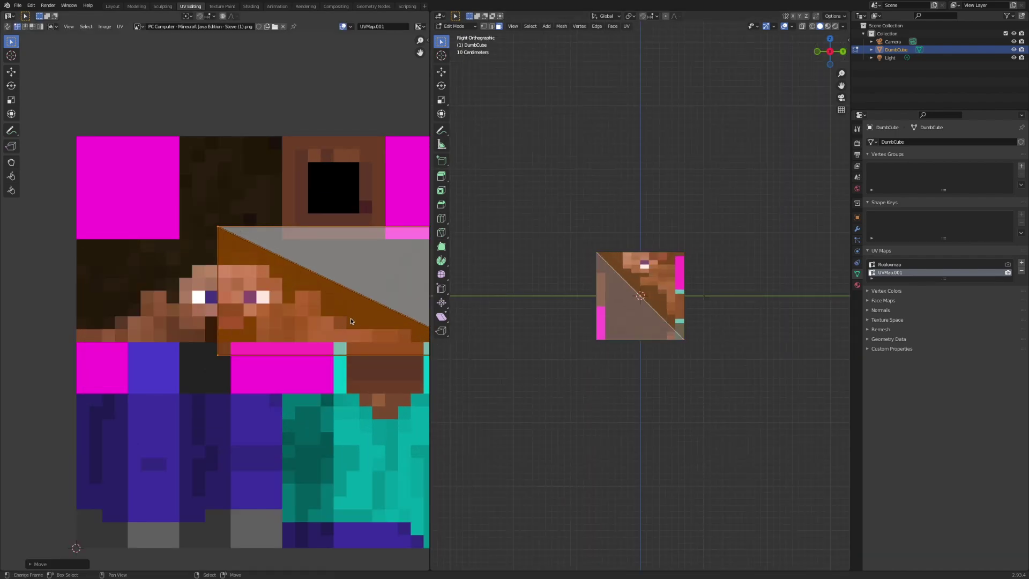
key("s")
key("x")
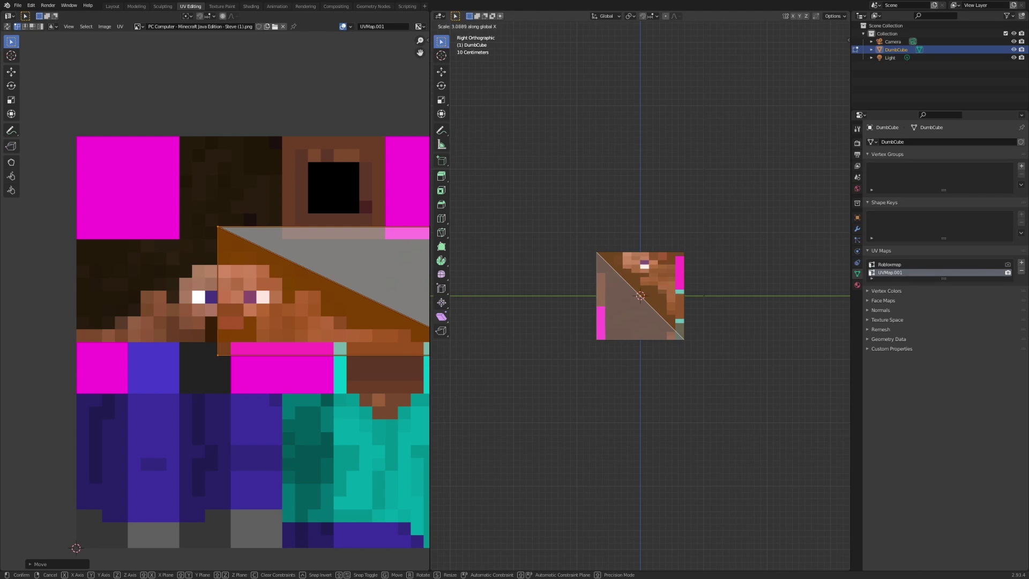
left_click(841, 333)
scroll(631, 310, "up", 2)
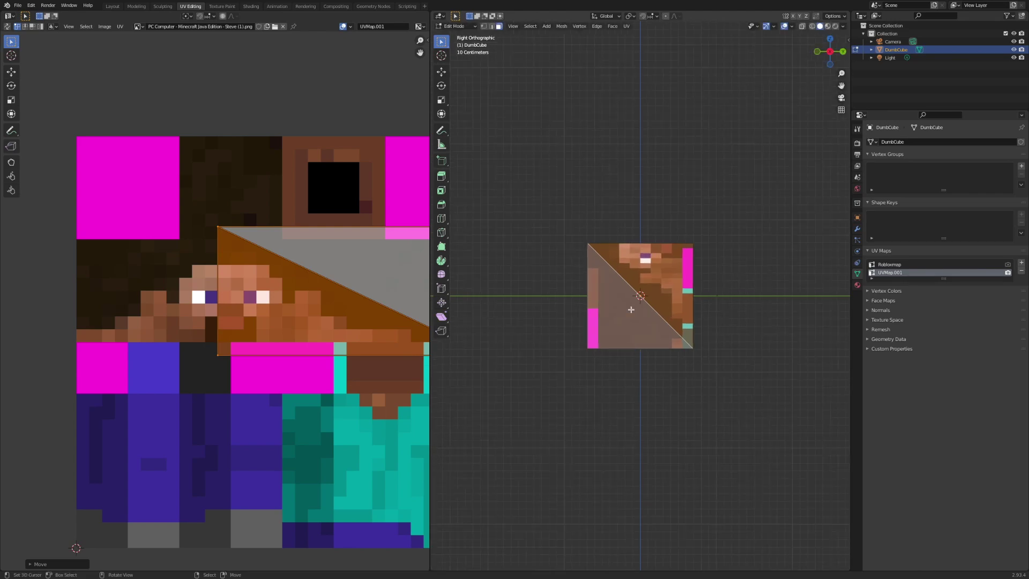
key("r")
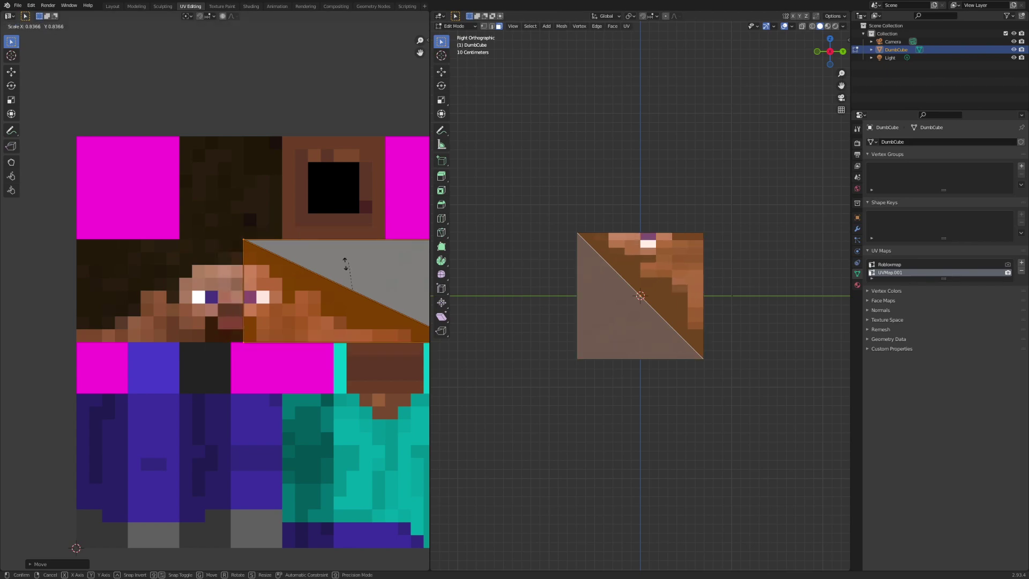
key("Escape")
Scale the side face's UV island down uniformly and narrow it along the X axis.
middle_click_drag(364, 262, 273, 262)
key("s")
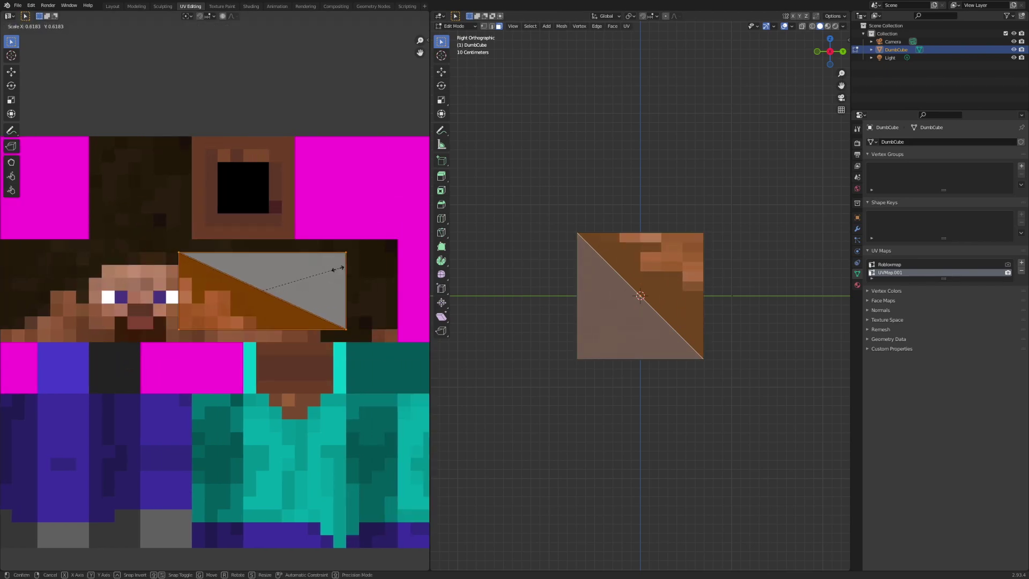
left_click(331, 269)
key("s")
key("x")
left_click(313, 271)
Move the side face's UV island next to Steve's face and scale it to the head row's height, adjusting its width along X.
key("g")
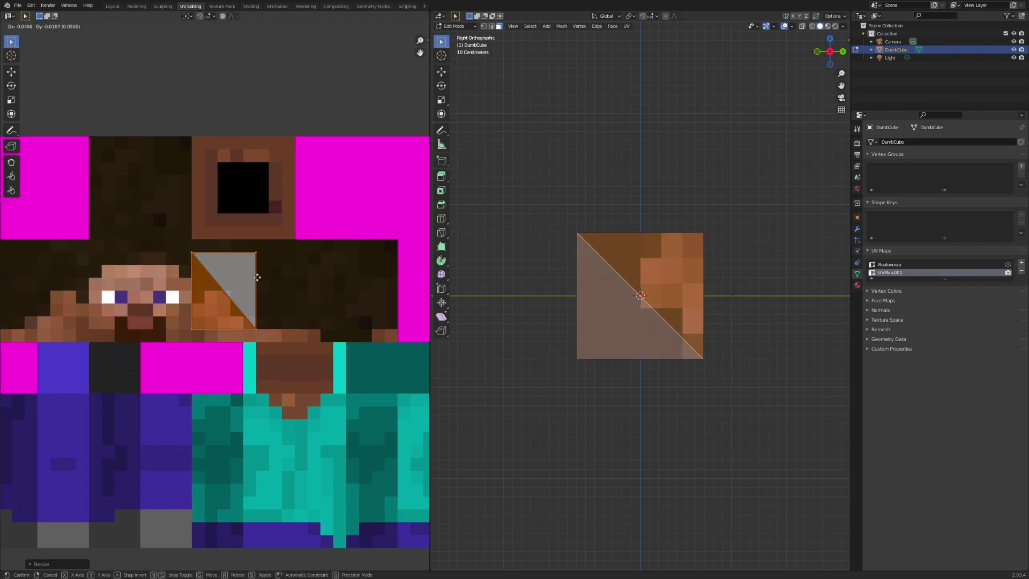
left_click(268, 275)
key("s")
left_click(276, 278)
key("s")
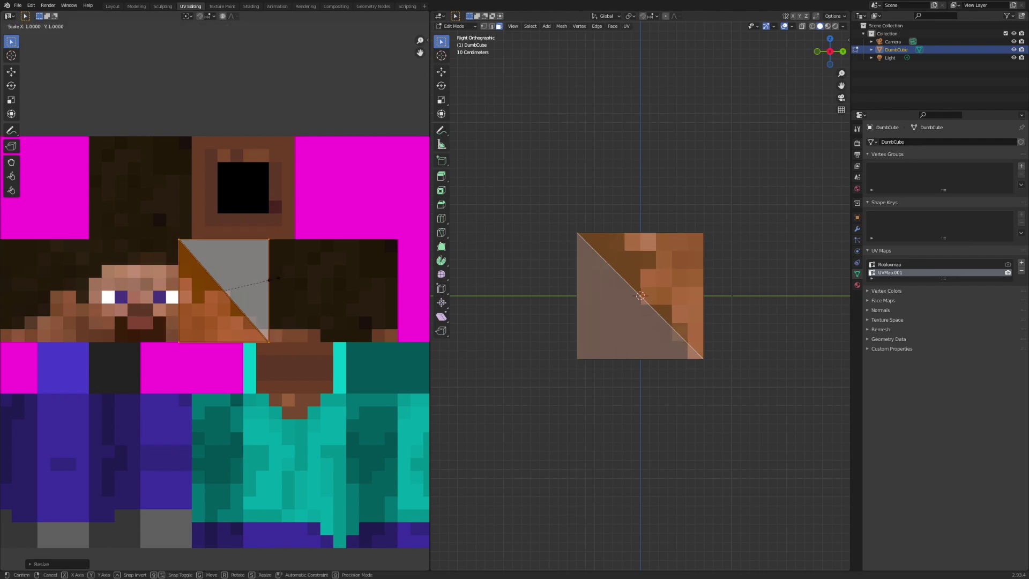
key("x")
left_click(290, 281)
Shift the right side face's UV island along X beside Steve's face and adjust its width along X.
key("g")
left_click(314, 280)
key("s")
key("x")
left_click(305, 280)
key("g")
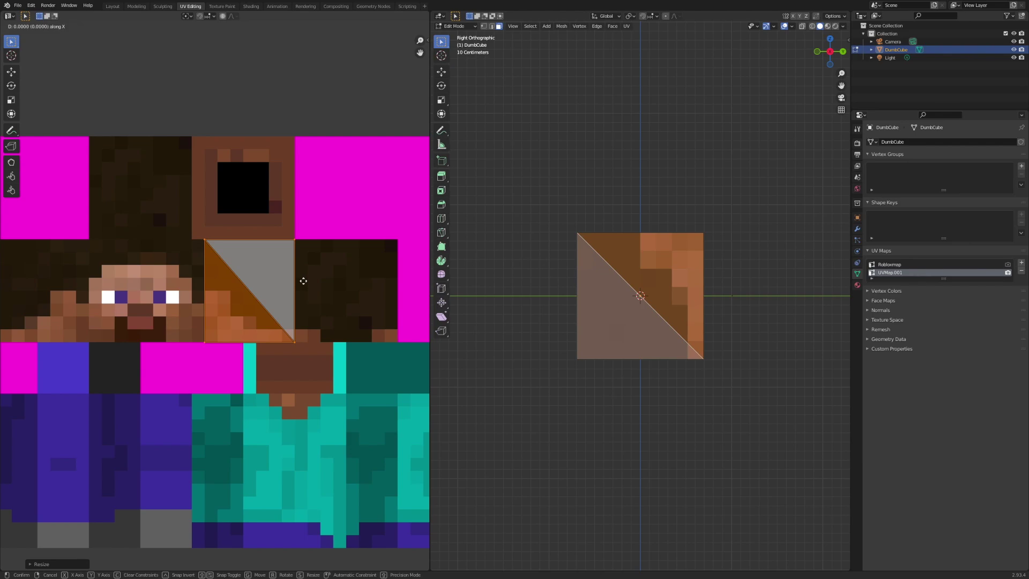
left_click(294, 279)
key("x")
left_click(308, 280)
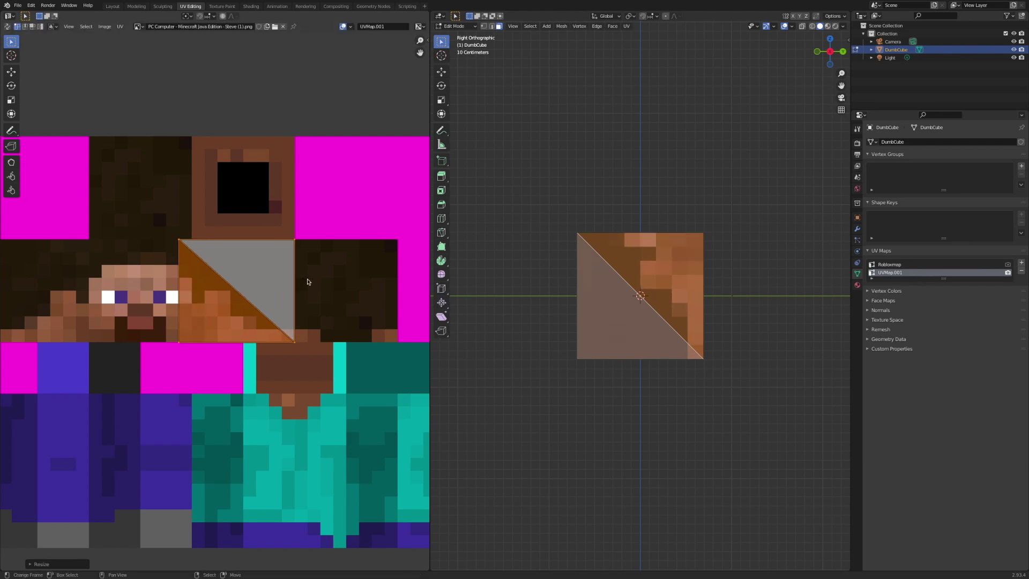
Align the island's edges with the borders of the head-side block right of Steve's face and select all its UVs.
key("g")
left_click(316, 279)
left_click(320, 243)
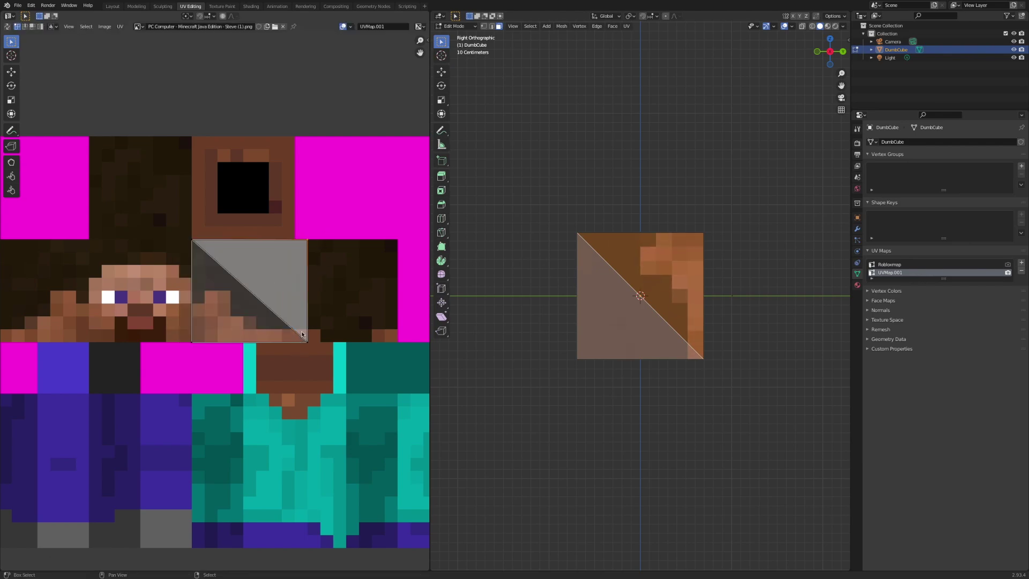
key("g")
left_click(351, 320)
key("a")
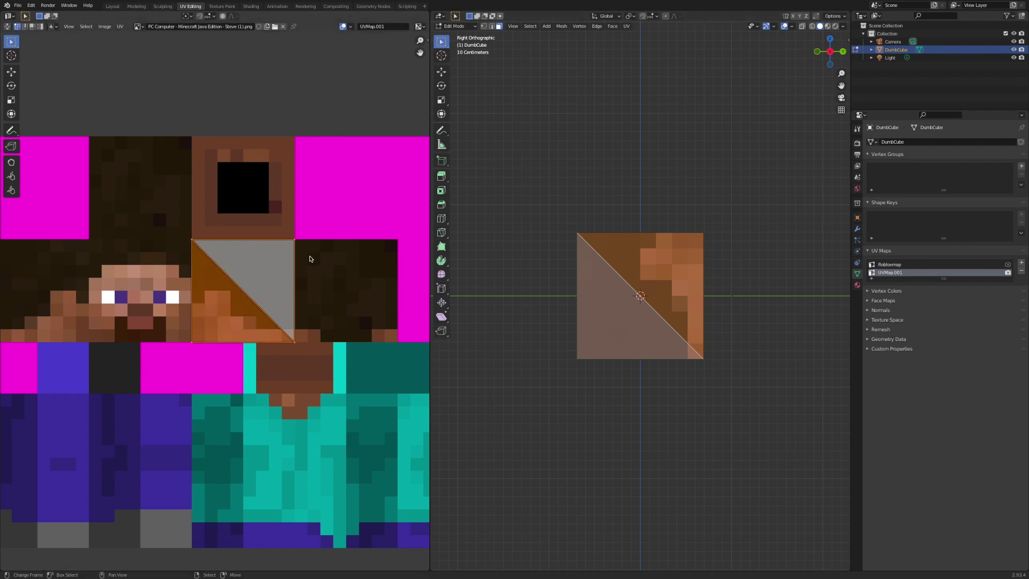
key("r")
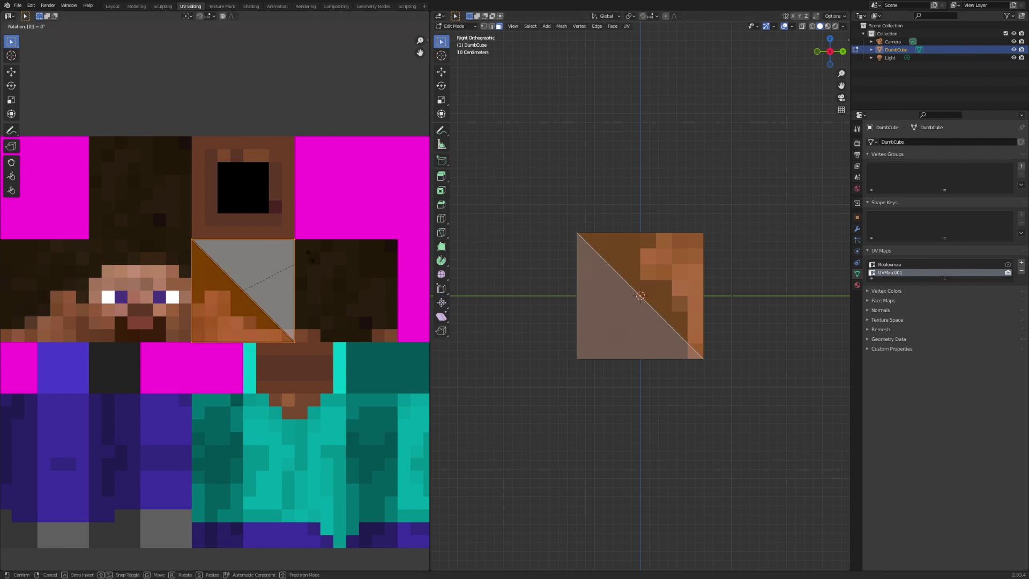
key("Return")
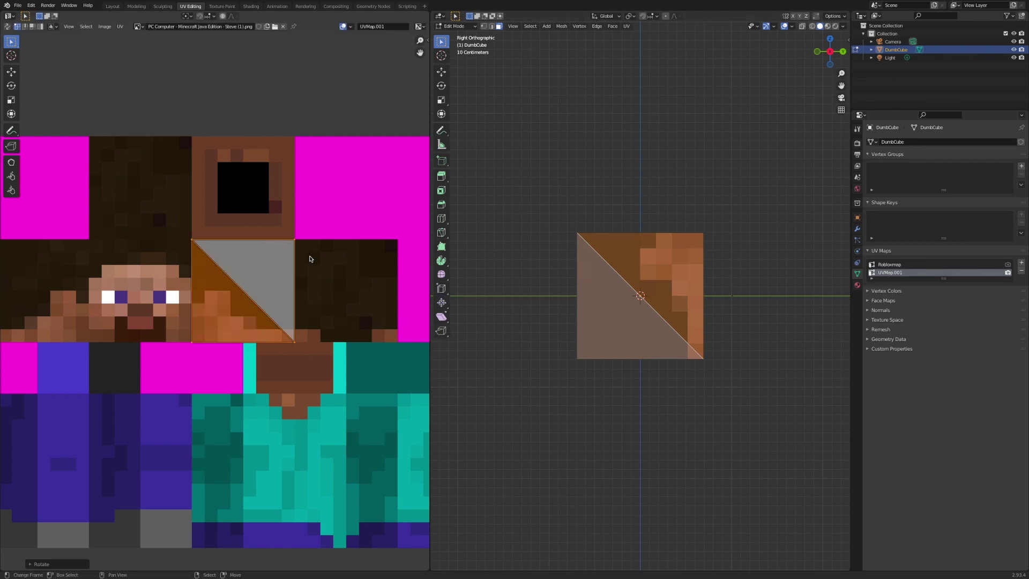
middle_click_drag(634, 299, 616, 314)
key("r")
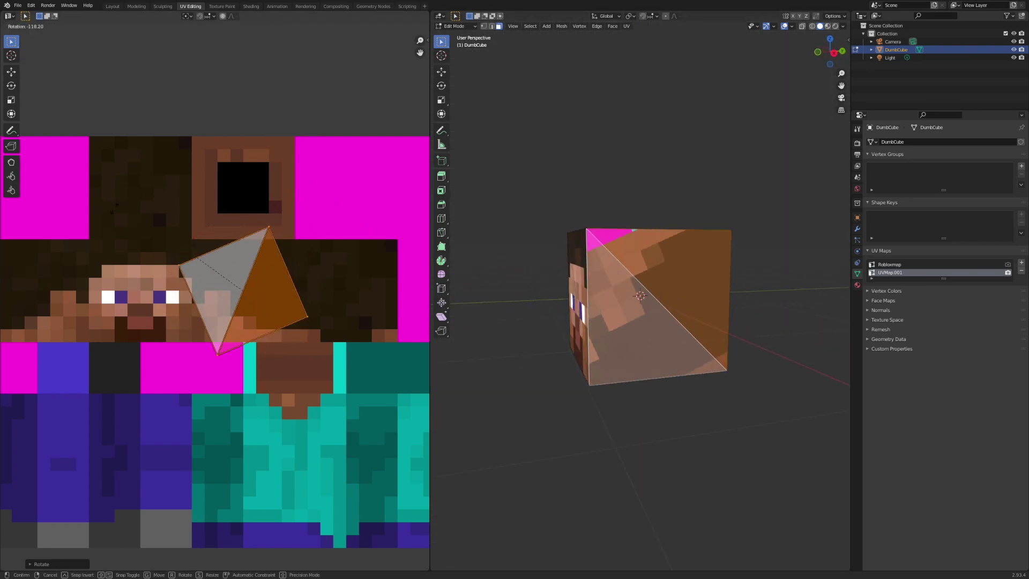
right_click(79, 343)
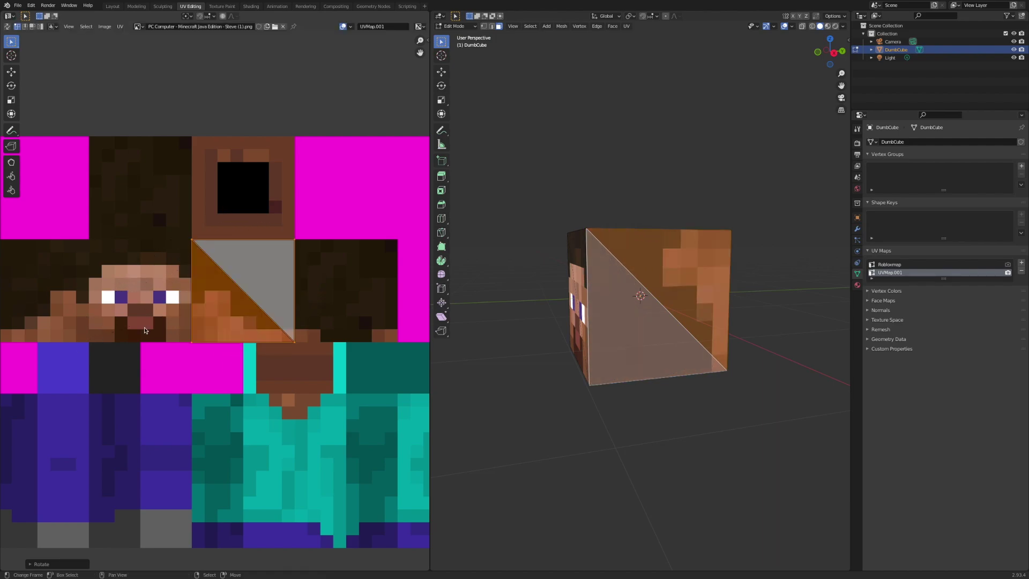
Rotate the right side face's UV island by 180 degrees so the hair sits at the top of the cube's side.
left_click(195, 313)
type("r")
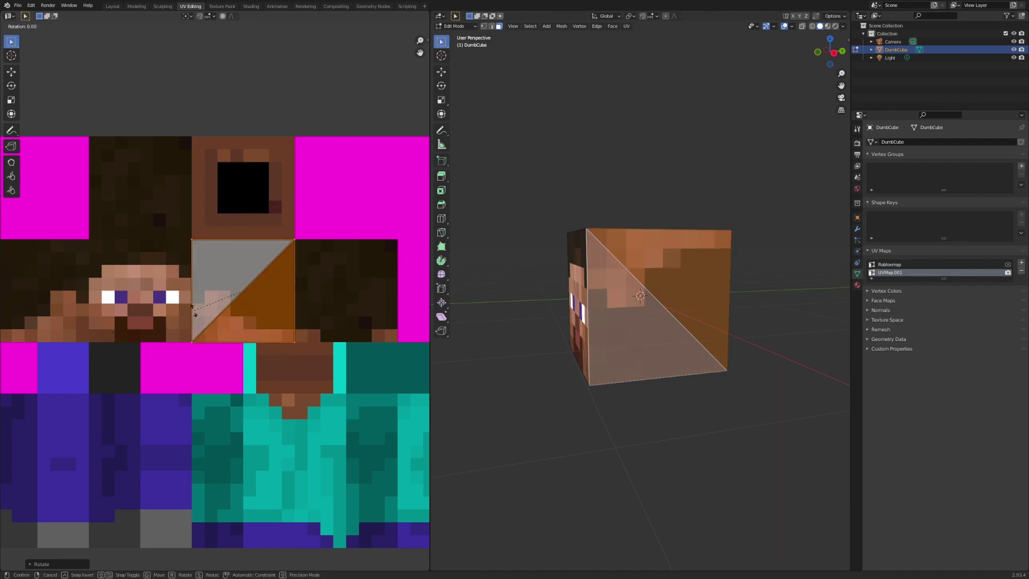
type("180")
key("Return")
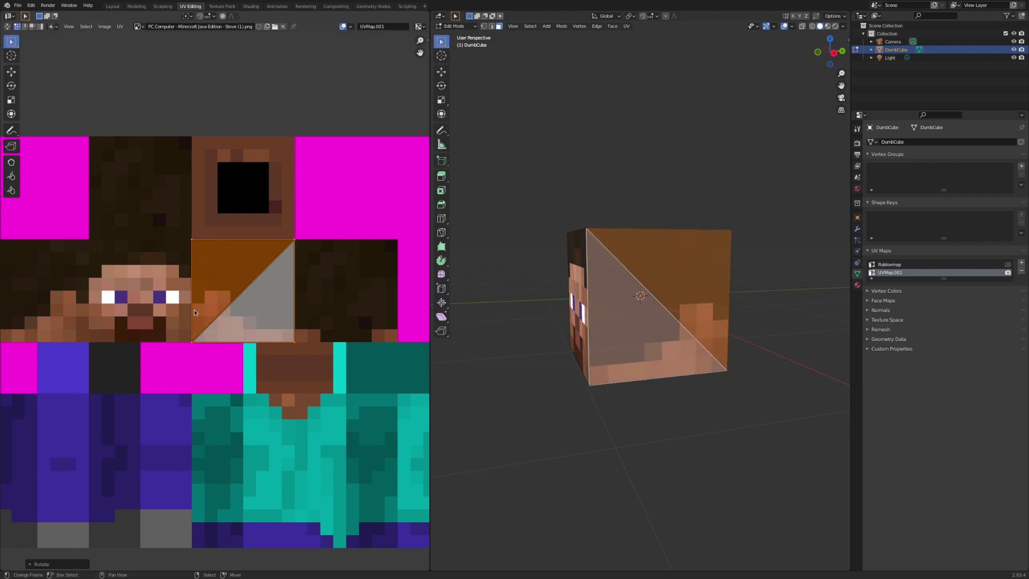
Move the right side face's UV island along X onto the head-side block left of Steve's face.
key("g")
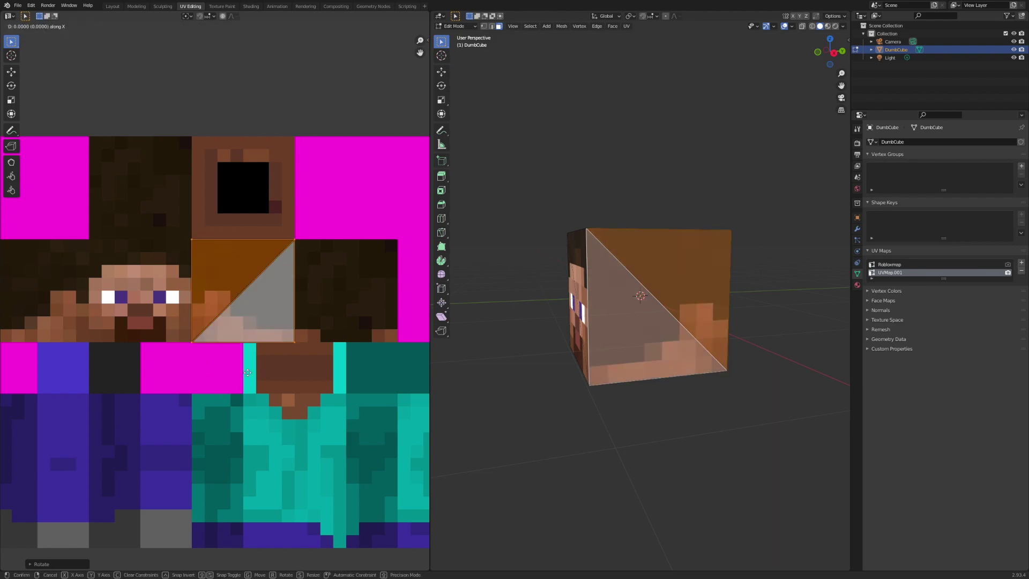
key("x")
left_click(42, 372)
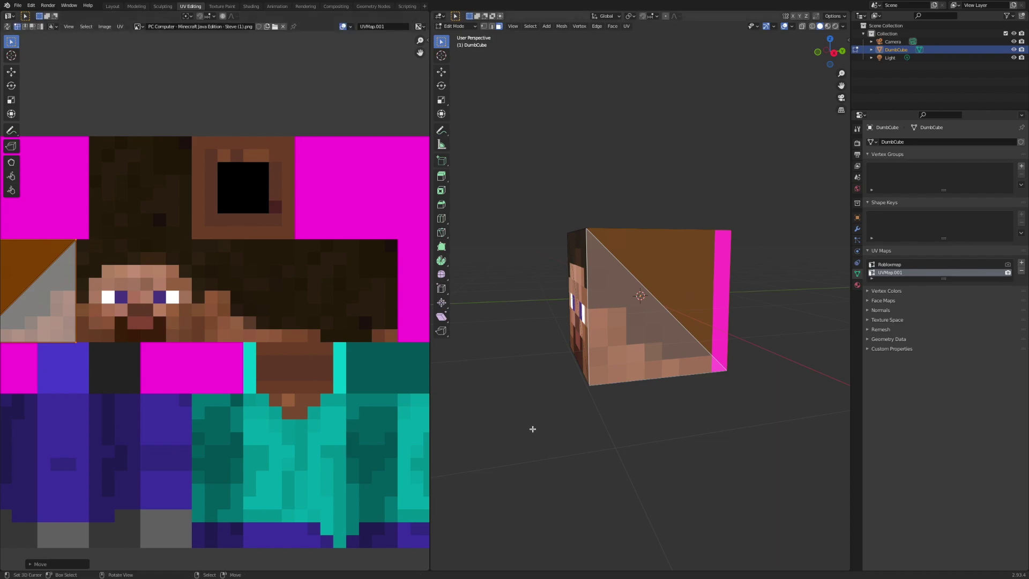
scroll(554, 433, "down", 2)
middle_click_drag(108, 326, 158, 334)
key("g")
key("x")
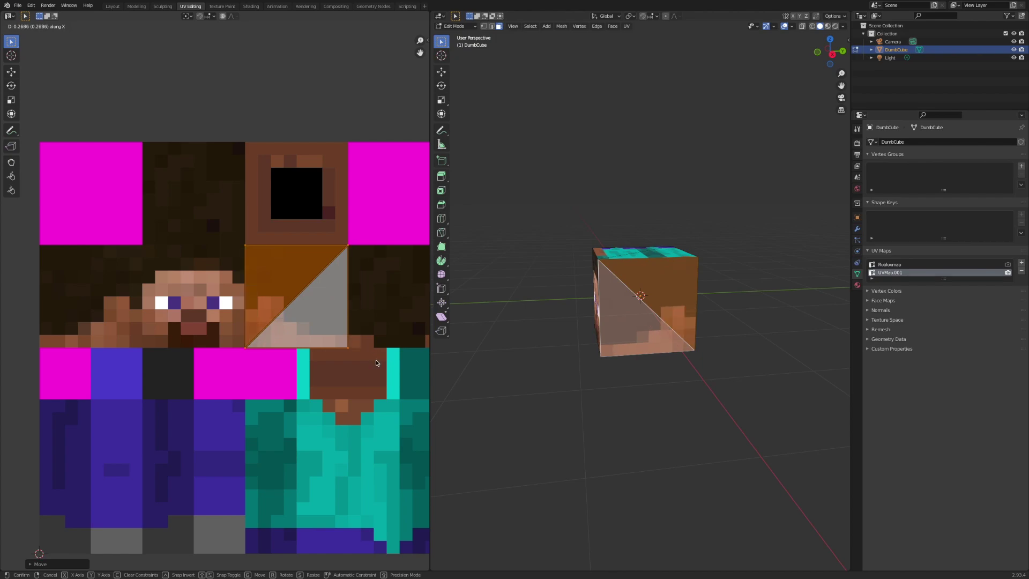
left_click(268, 357)
Try rotating the side face's UV island and mirroring it with an X scale of -1, undoing each attempt.
middle_click_drag(643, 391, 534, 369)
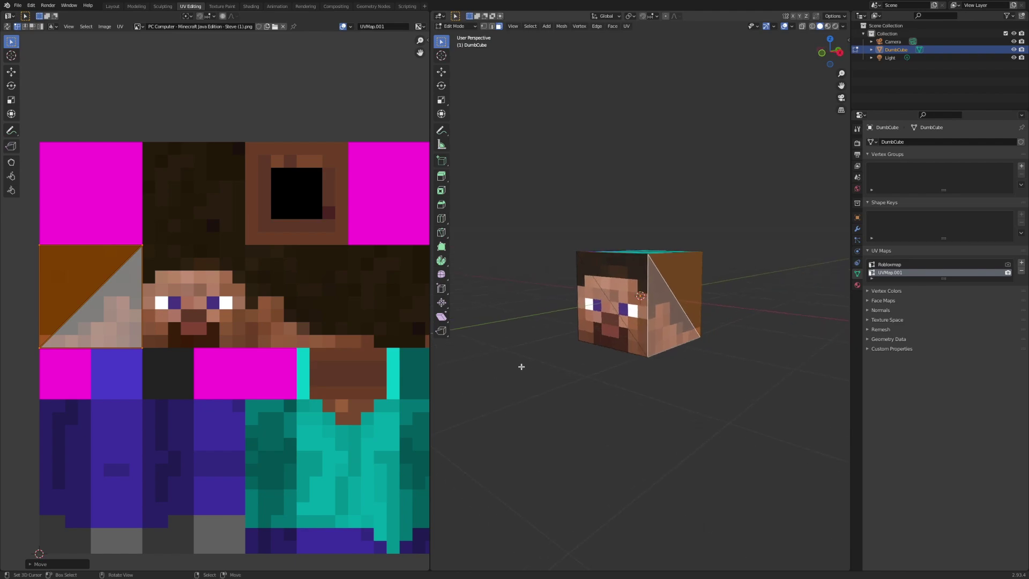
scroll(272, 299, "down", 1)
key("r")
left_click(190, 368)
key("ctrl+z")
type("sx")
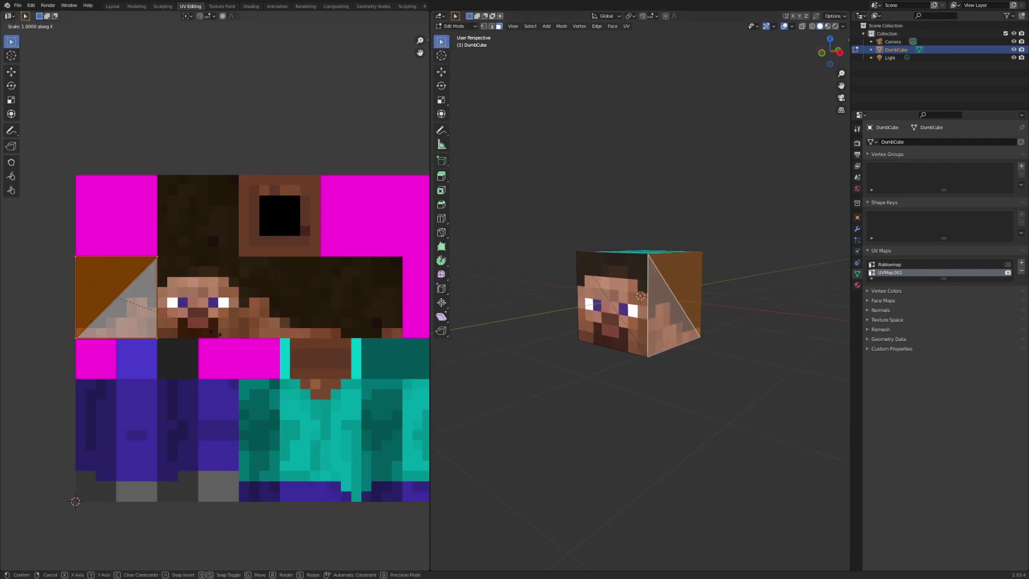
type("-1")
key("Return")
key("ctrl+z")
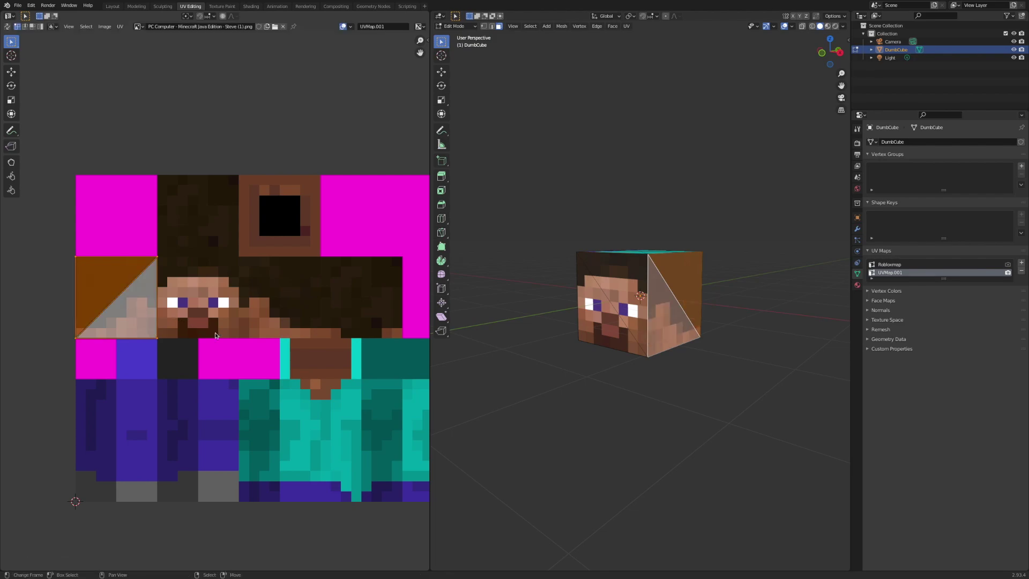
Return the side face's UV island to the block right of Steve's face and mirror it with an X scale of -1.
key("g")
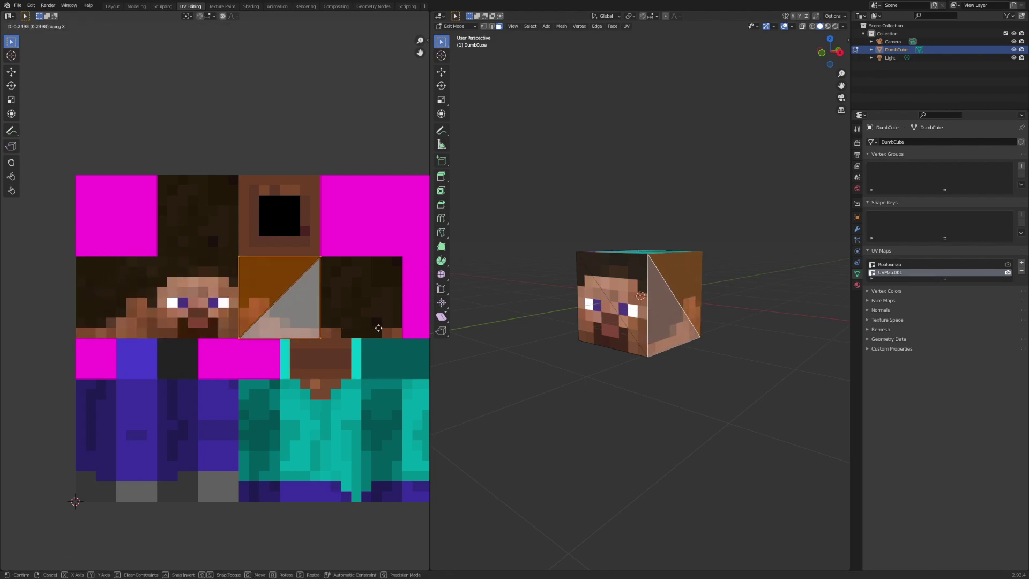
left_click(383, 328)
type("sx-1")
key("Return")
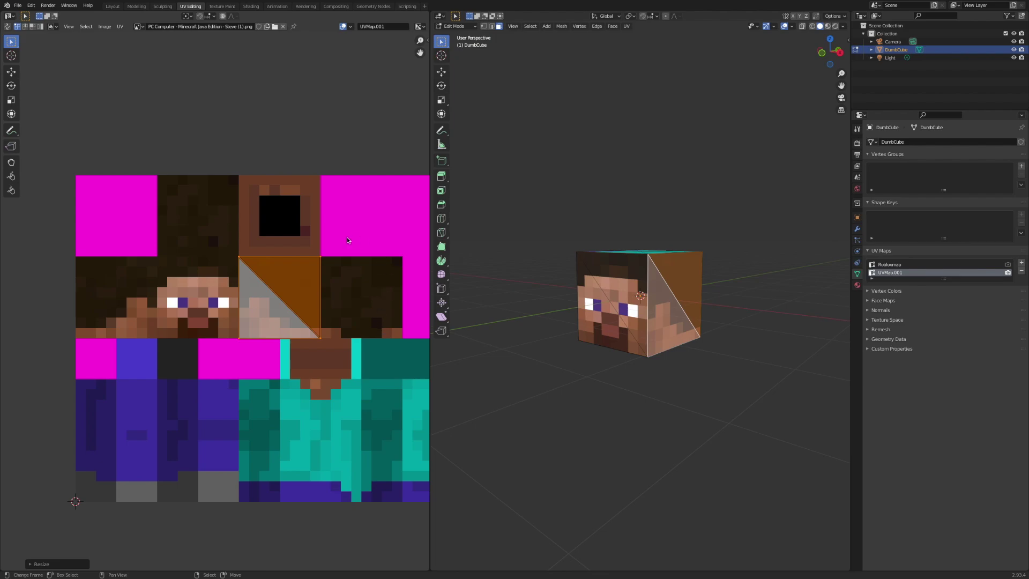
Select both triangles of the opposite, still unmapped side face and all of their UVs.
middle_click_drag(614, 314, 734, 286)
right_click(597, 254)
right_click(590, 307, "shift")
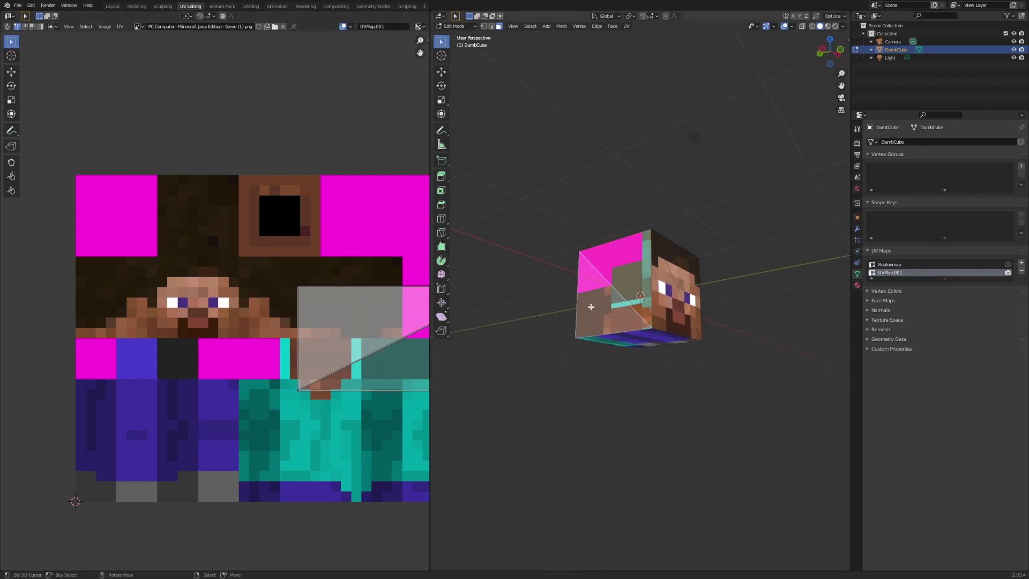
middle_click_drag(591, 307, 570, 325)
scroll(569, 324, "up", 3)
middle_click_drag(391, 260, 265, 252)
scroll(264, 251, "down", 2)
left_click_drag(134, 231, 388, 384)
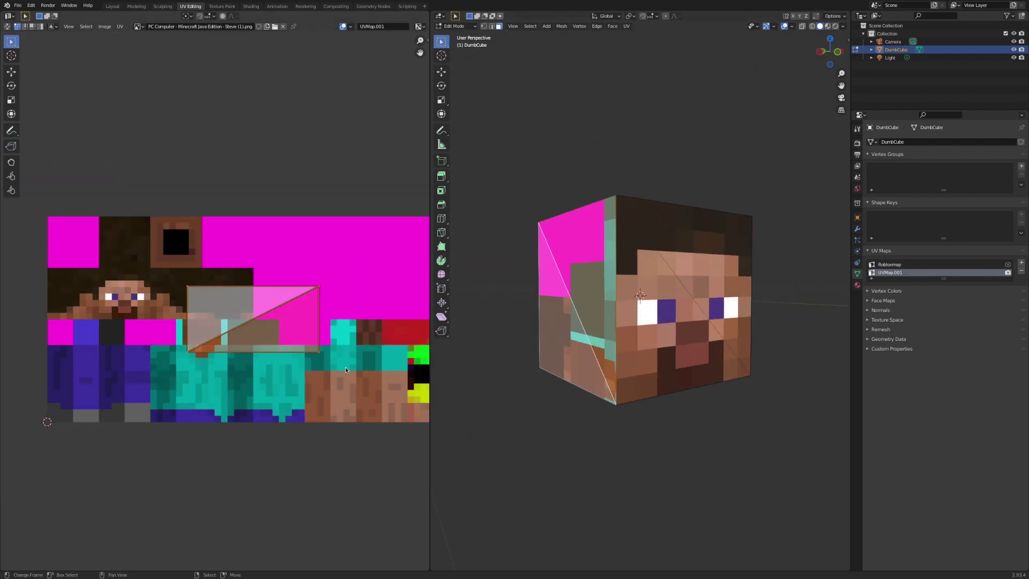
Move this side face's UV island over Steve's head area and scale it down uniformly.
key("g")
left_click(192, 330)
key("s")
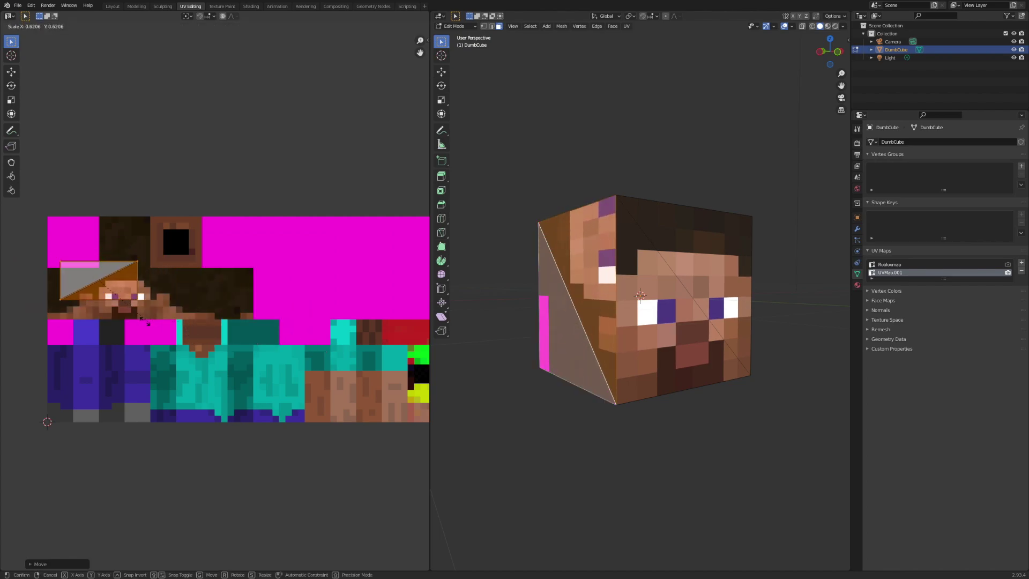
left_click(126, 303)
middle_click_drag(142, 303, 202, 336)
scroll(212, 313, "up", 4)
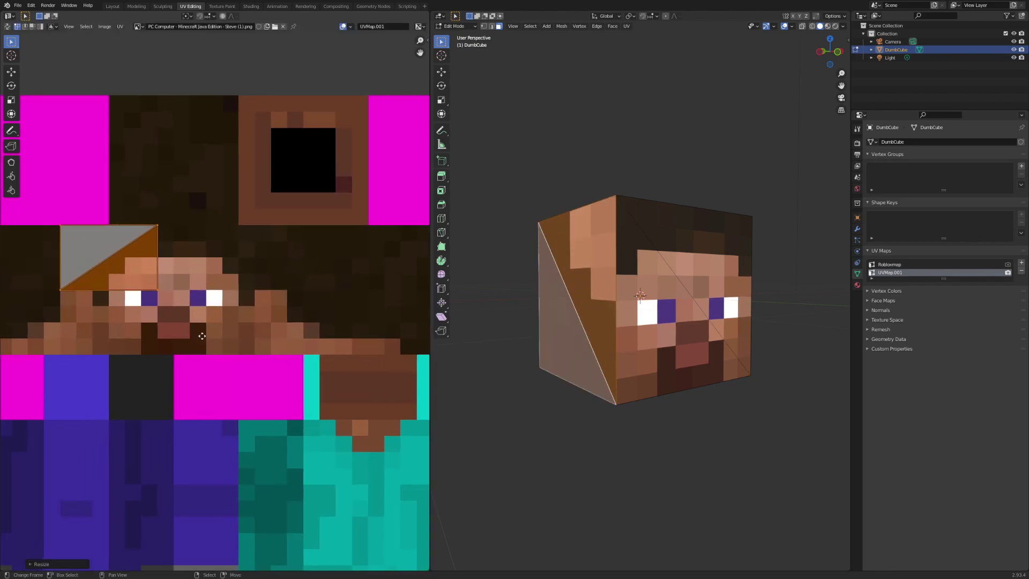
Move the island onto the head-side block left of Steve's face and scale it to roughly the block's size.
scroll(202, 336, "down", 2)
key("g")
left_click(193, 349)
key("s")
left_click(225, 350)
key("g")
left_click(226, 381)
key("g")
left_click(255, 370)
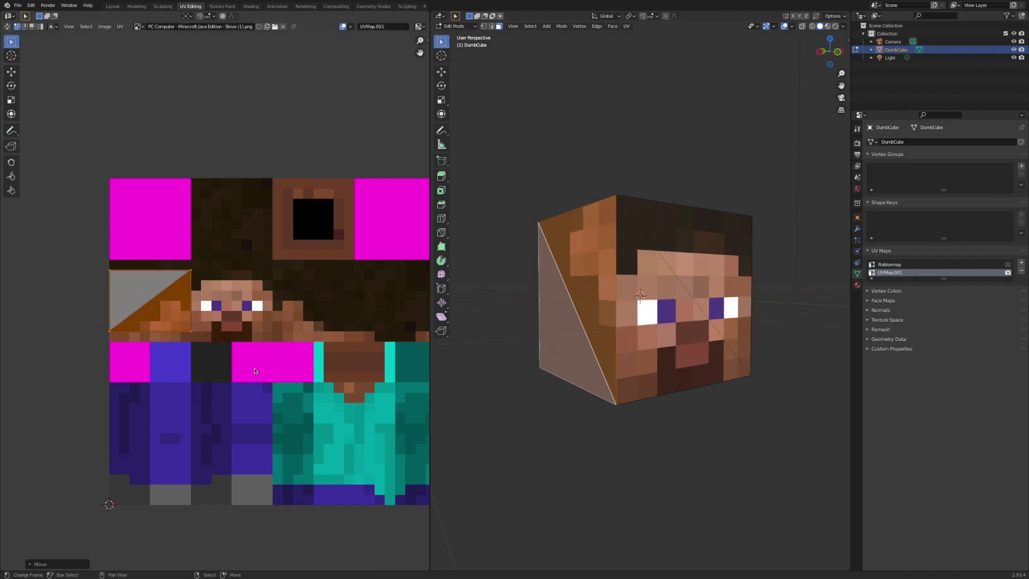
Fit the island to the left head-side block by scaling its height and X width, and rotate it 90 degrees.
key("s")
left_click(232, 397)
key("s")
left_click(265, 402)
key("s")
key("x")
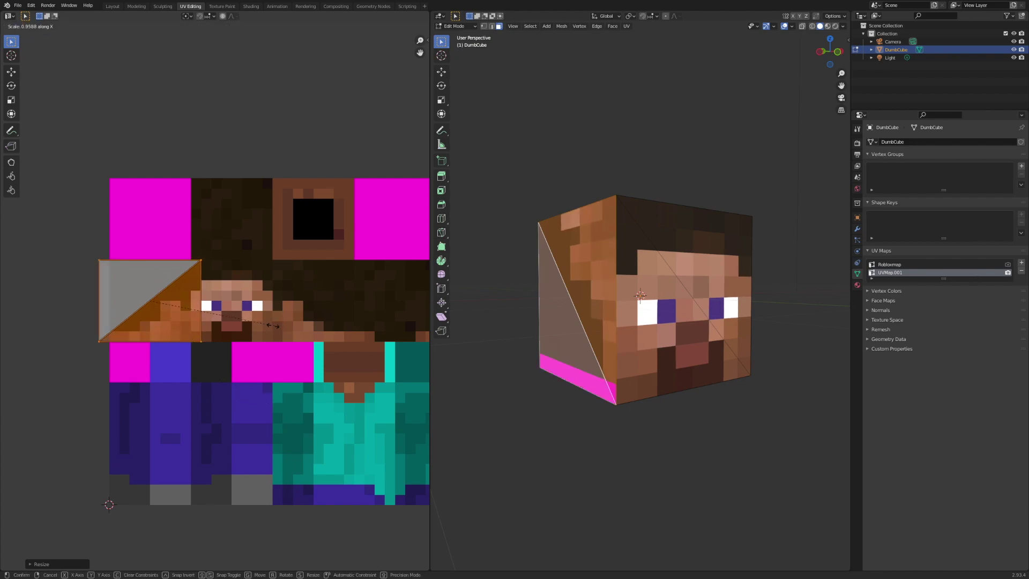
left_click(251, 326)
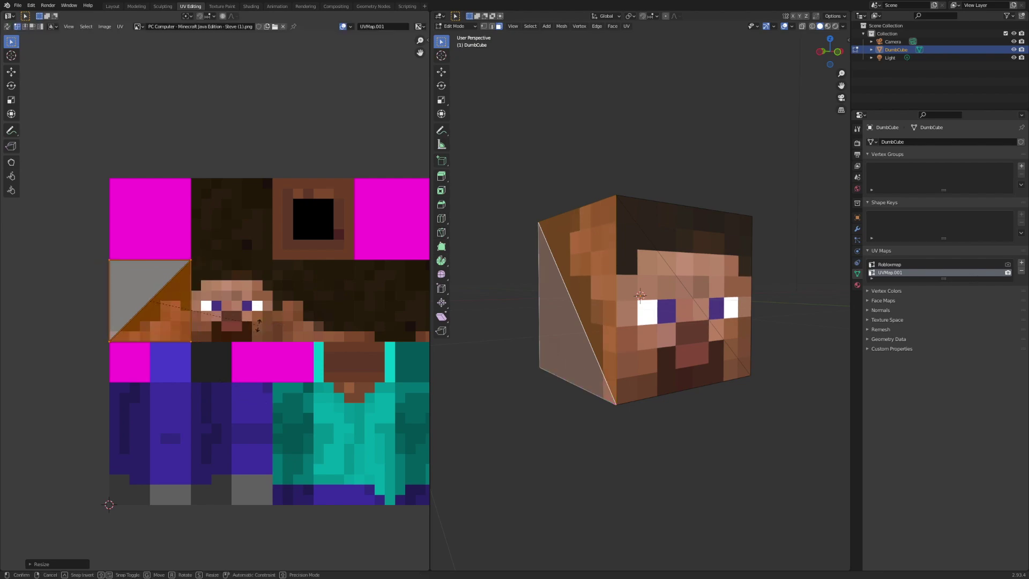
type("r90")
key("Return")
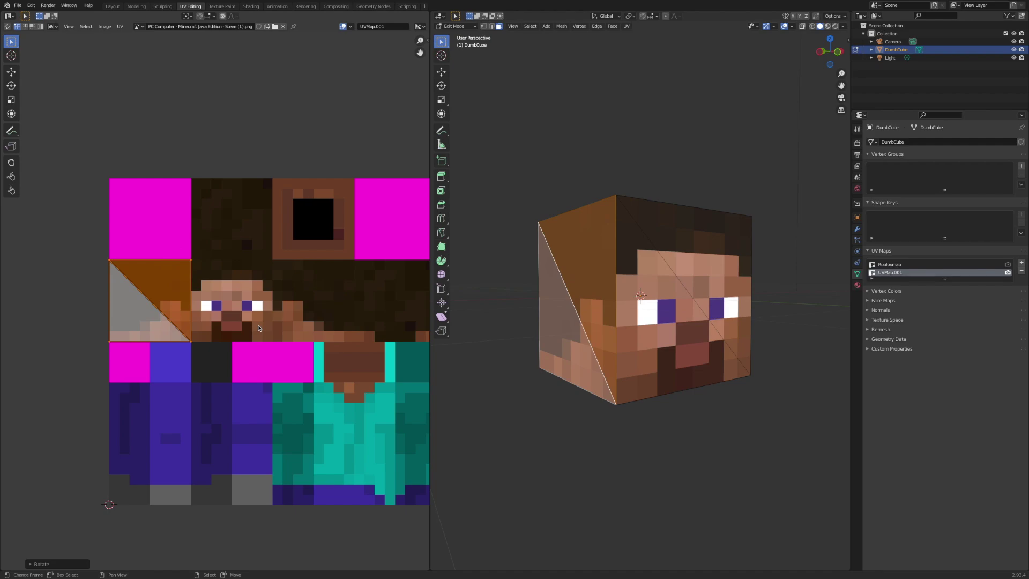
Select both triangles of the cube's top face and all of their UVs.
scroll(258, 325, "down", 4)
scroll(258, 325, "up", 2)
middle_click_drag(663, 303, 636, 382)
left_click(636, 296)
left_click(665, 234, "shift")
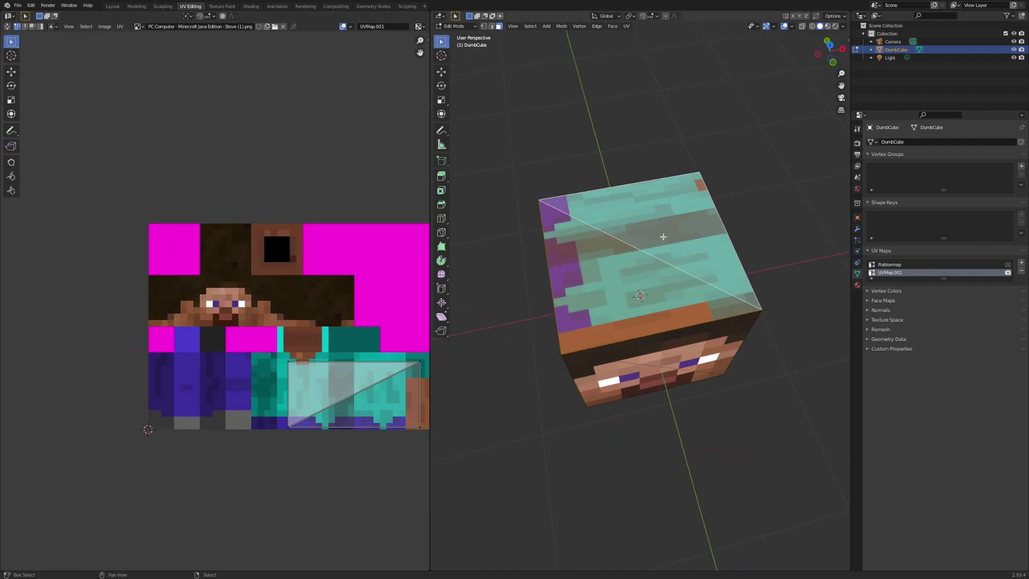
key("a")
Move the top face's UV island onto the hair block above Steve's face and scale it to the block's height.
key("g")
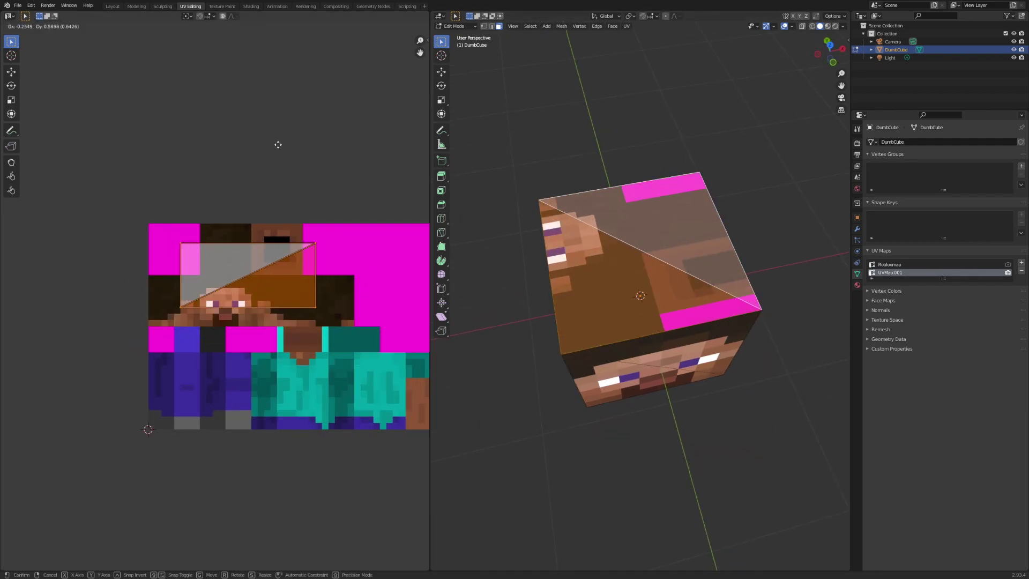
left_click(278, 145)
key("s")
left_click(286, 257)
key("g")
left_click(344, 235)
key("g")
left_click(318, 185)
key("s")
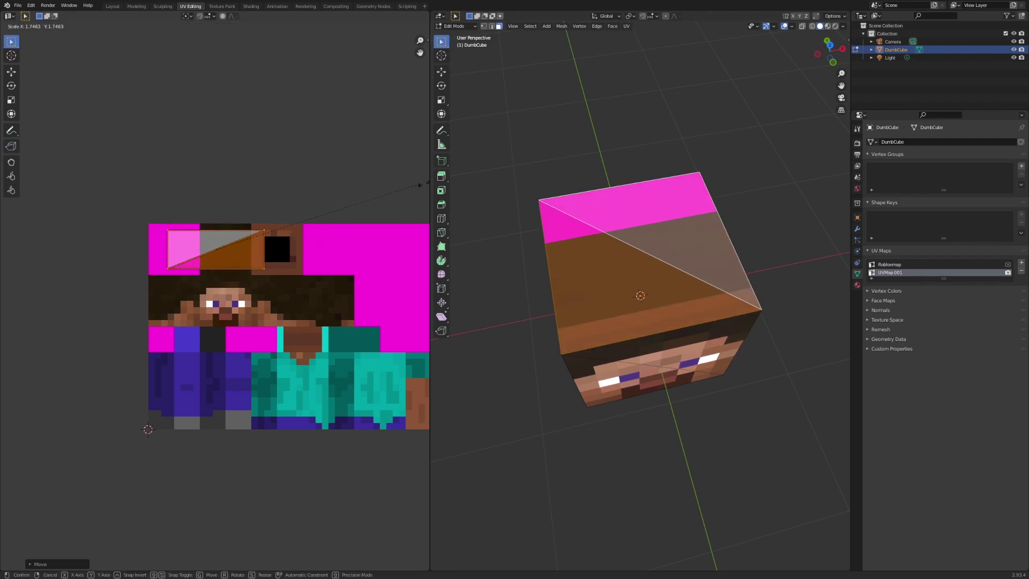
left_click(356, 199)
Select the right edge of the top face's UV island and move it to the hair block's right border.
scroll(338, 196, "up", 2)
key("b")
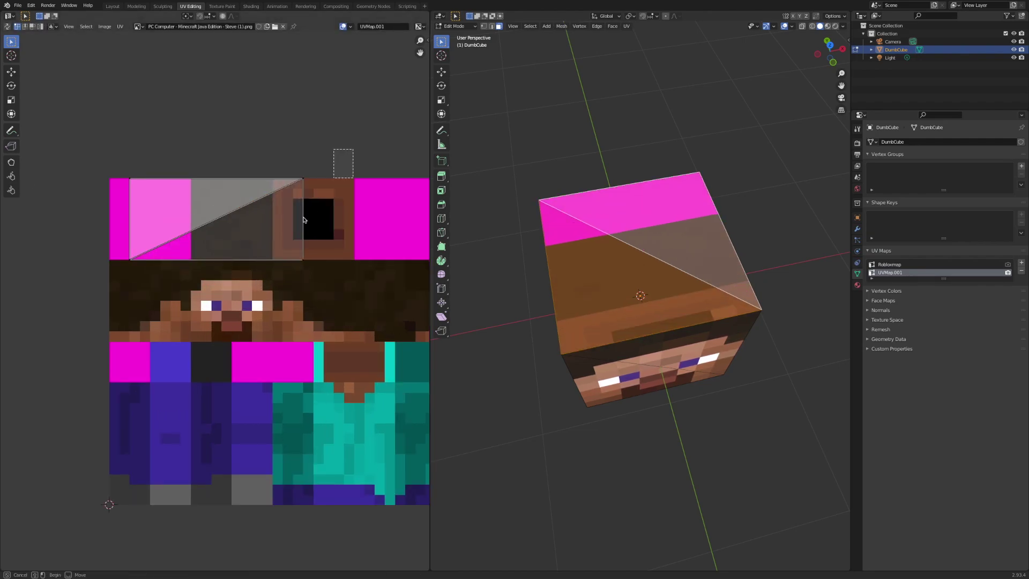
key("g")
right_click(305, 258)
key("g")
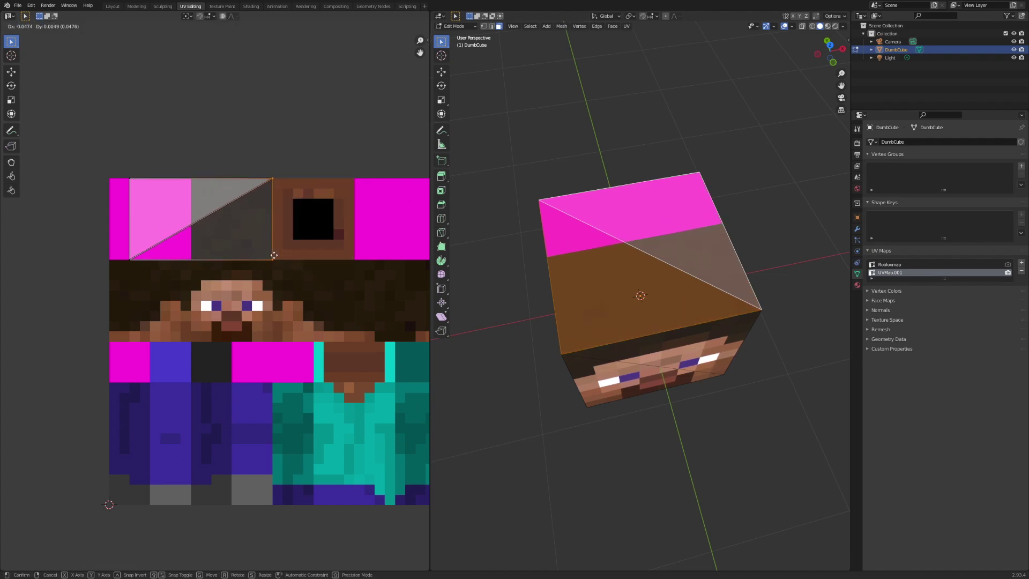
left_click(274, 256)
Select the left edge of the top face's UV island and move it to the hair block's left border.
left_click(91, 149)
left_click_drag(123, 225, 182, 304)
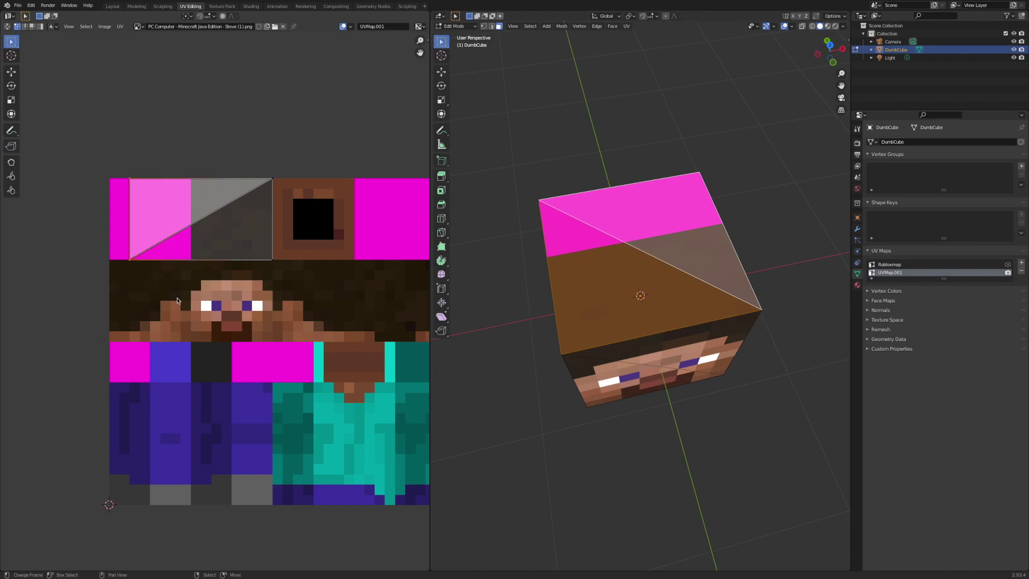
key("g")
left_click(288, 320)
scroll(289, 321, "down", 2)
Select the cube's side face, try mirroring its UV island along X with a scale of -1, and undo the mirror.
middle_click_drag(649, 386, 611, 308)
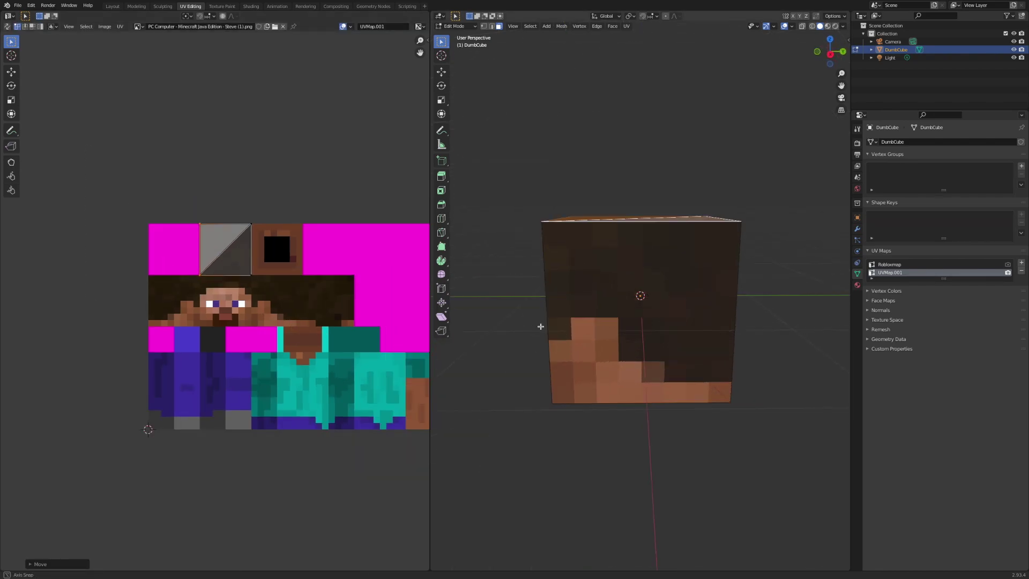
left_click(609, 305)
scroll(288, 299, "up", 2)
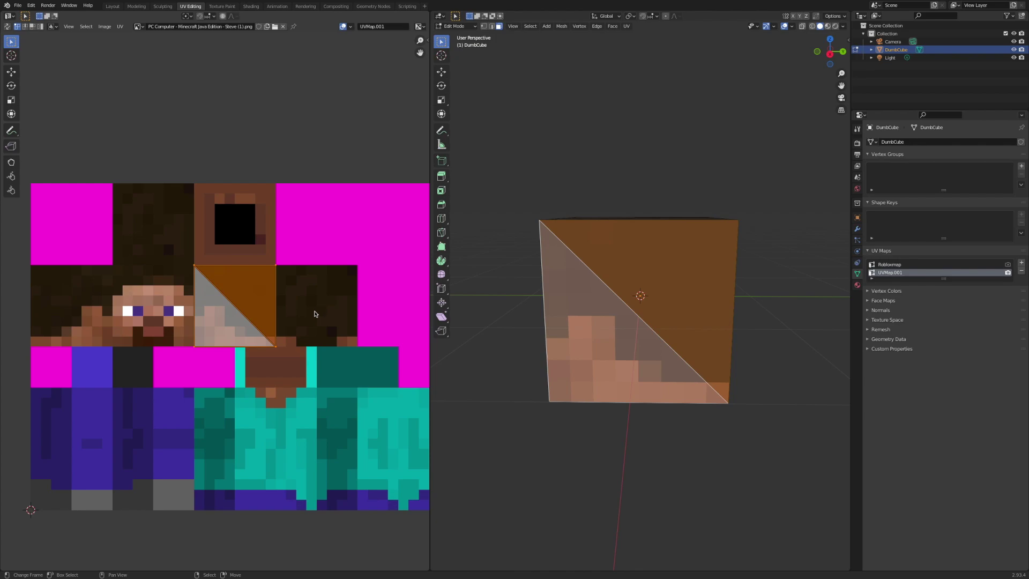
key("s")
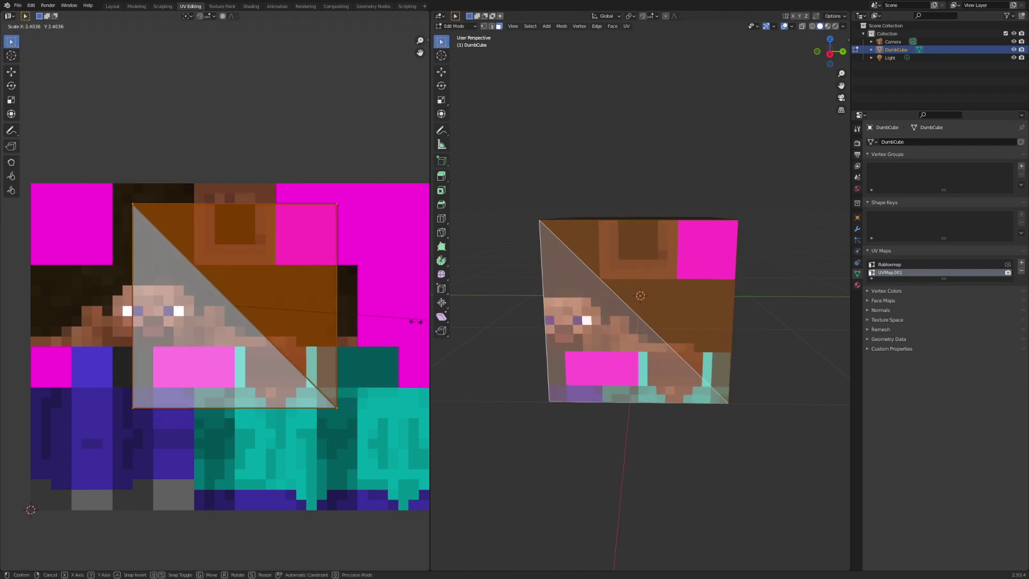
left_click(164, 337)
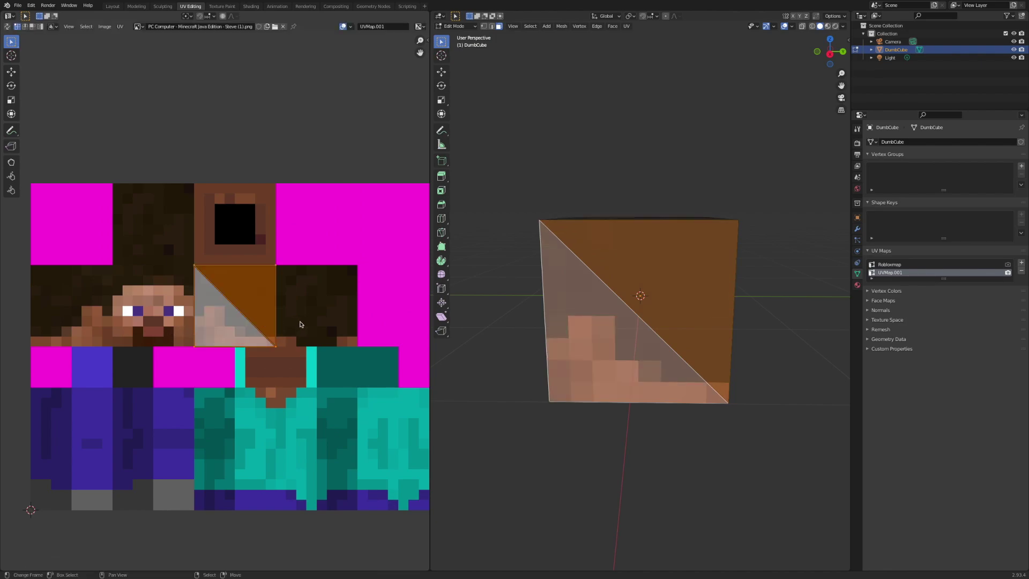
key("s")
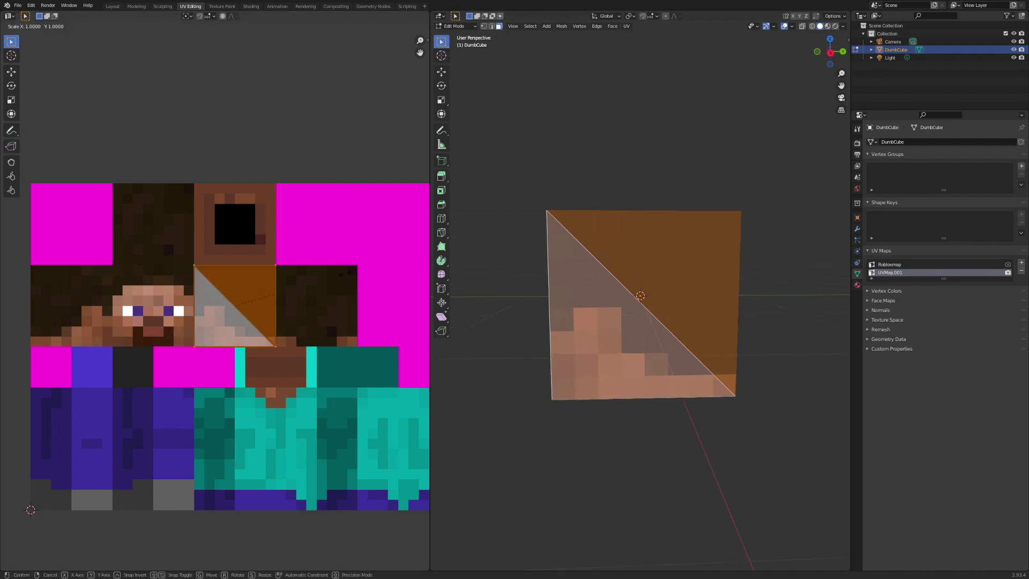
key("x")
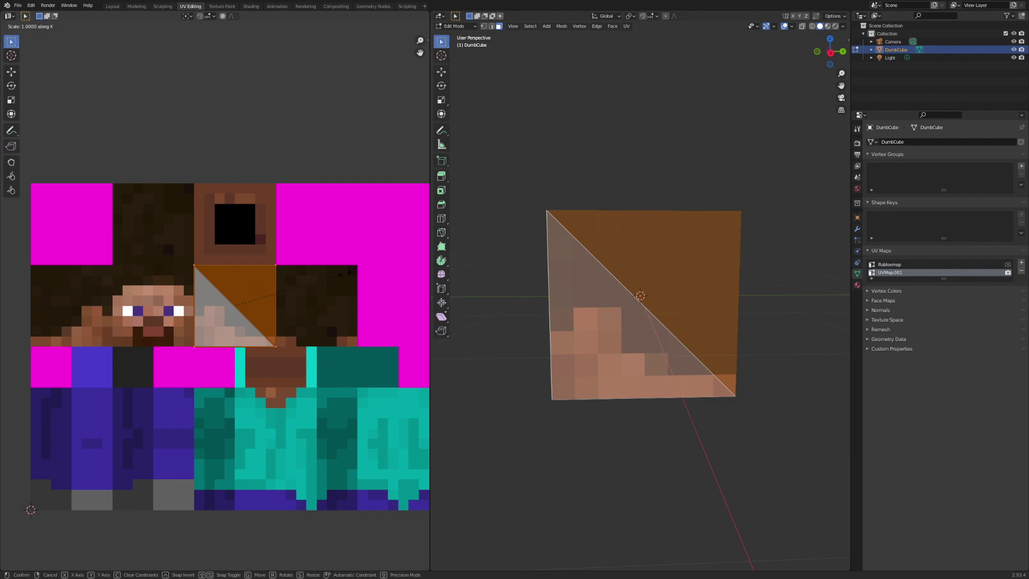
type("-1")
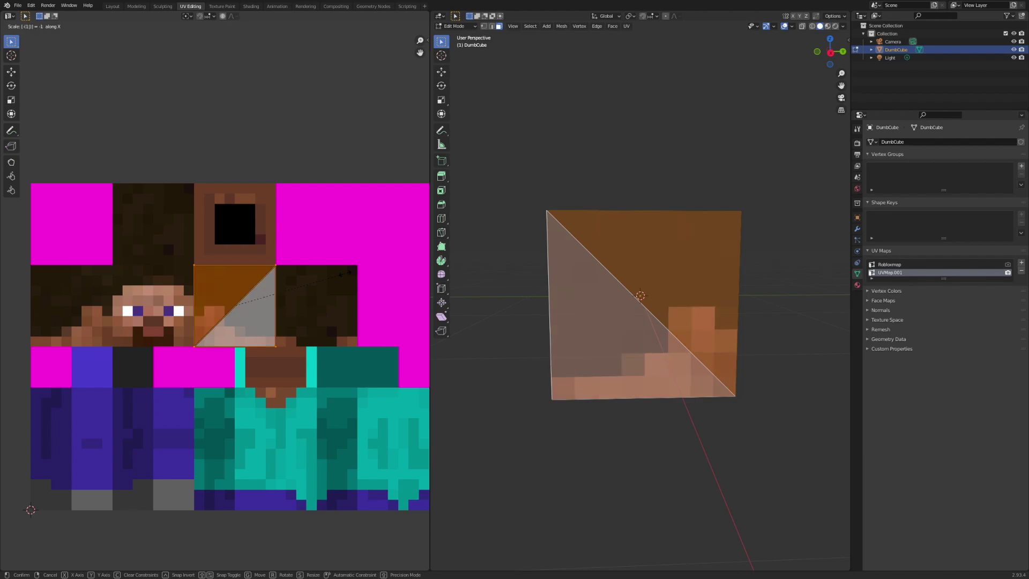
key("Return")
scroll(684, 368, "down", 3)
middle_click_drag(684, 368, 701, 361)
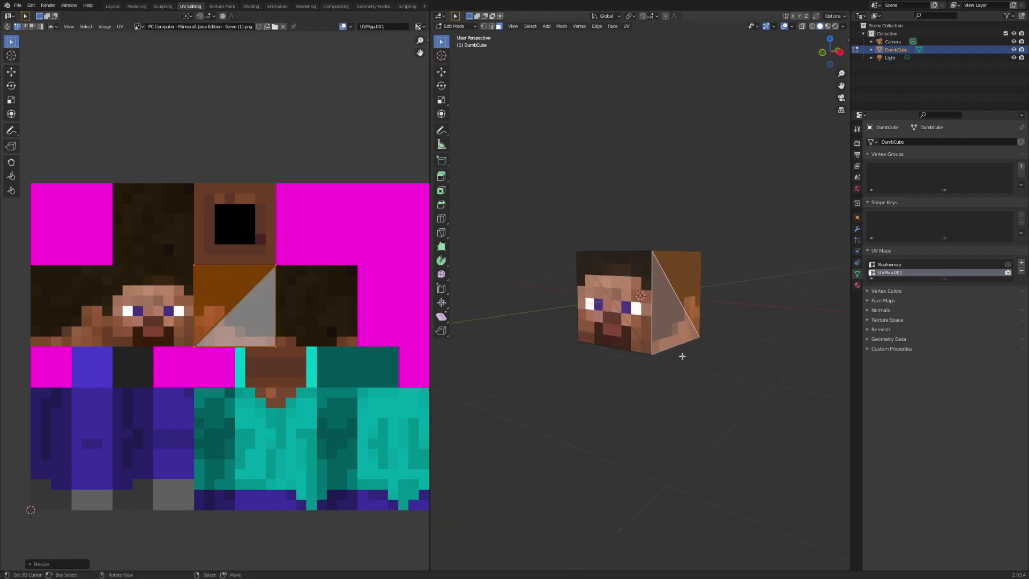
key("ctrl+z")
Select the cube's back face and all its UVs, and move the island toward the back-of-head hair block.
middle_click_drag(724, 243, 654, 289)
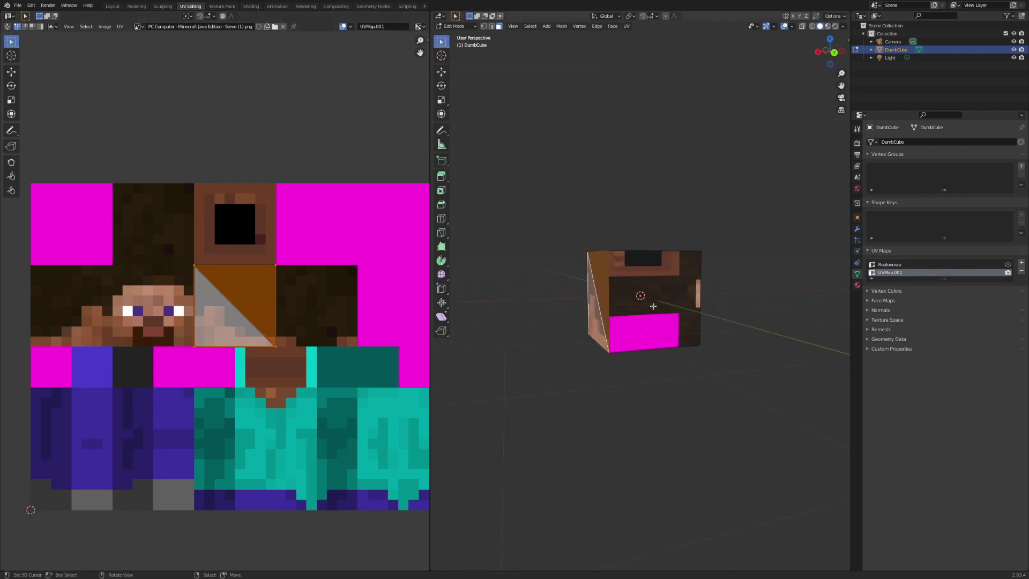
key("ctrl+z")
key("ctrl+z")
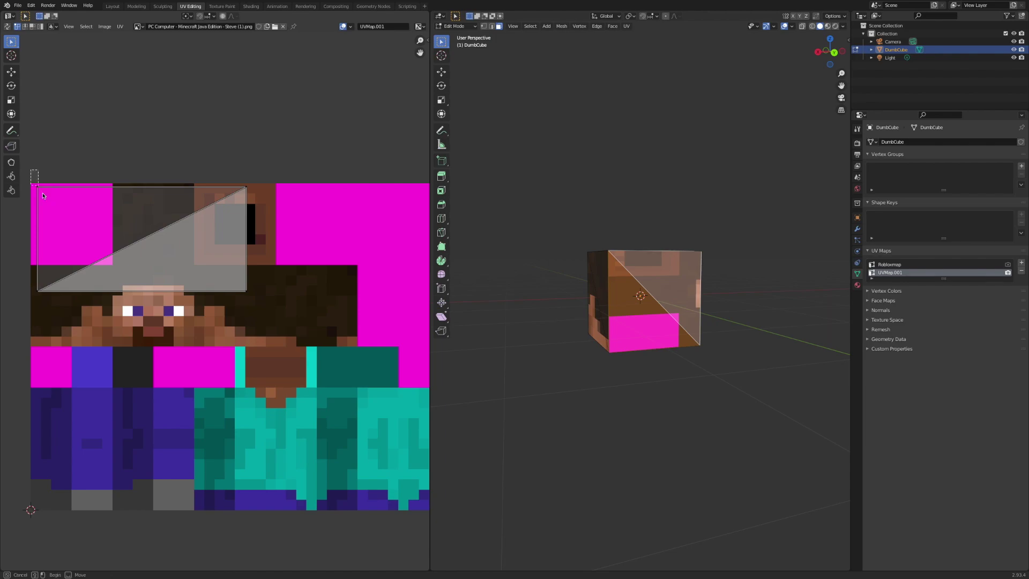
left_click(49, 200)
key("g")
left_click(440, 321)
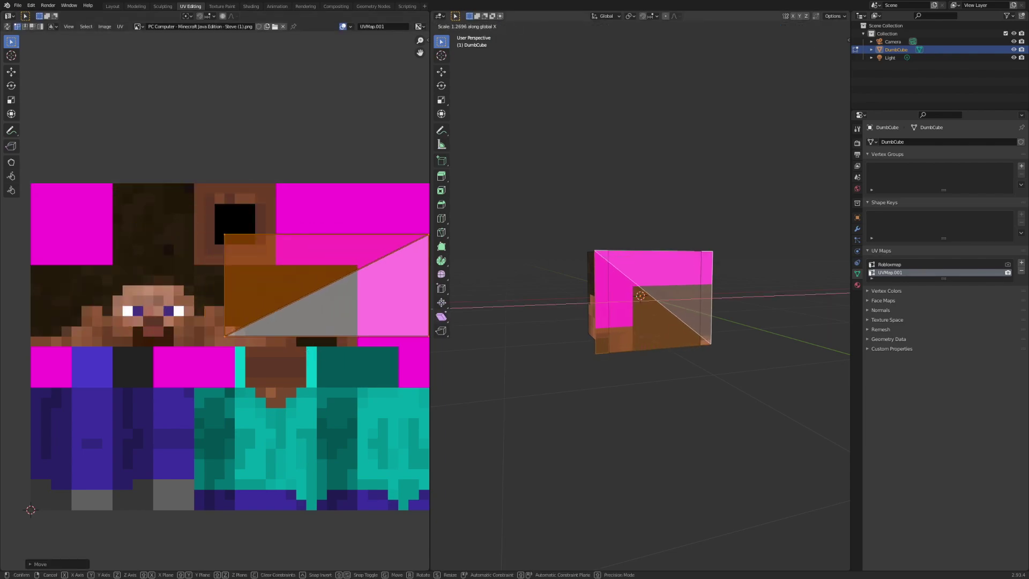
Narrow the back face's UV island along X and fit it onto the back-of-head hair block.
scroll(101, 306, "down", 2)
key("s")
key("x")
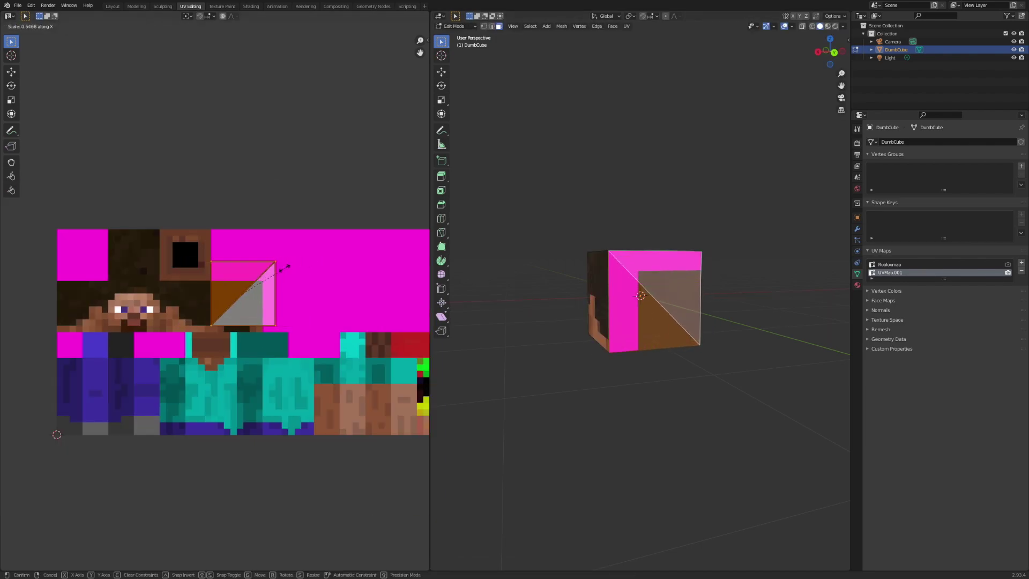
left_click(282, 270)
scroll(284, 271, "up", 2)
key("g")
left_click(292, 285)
key("s")
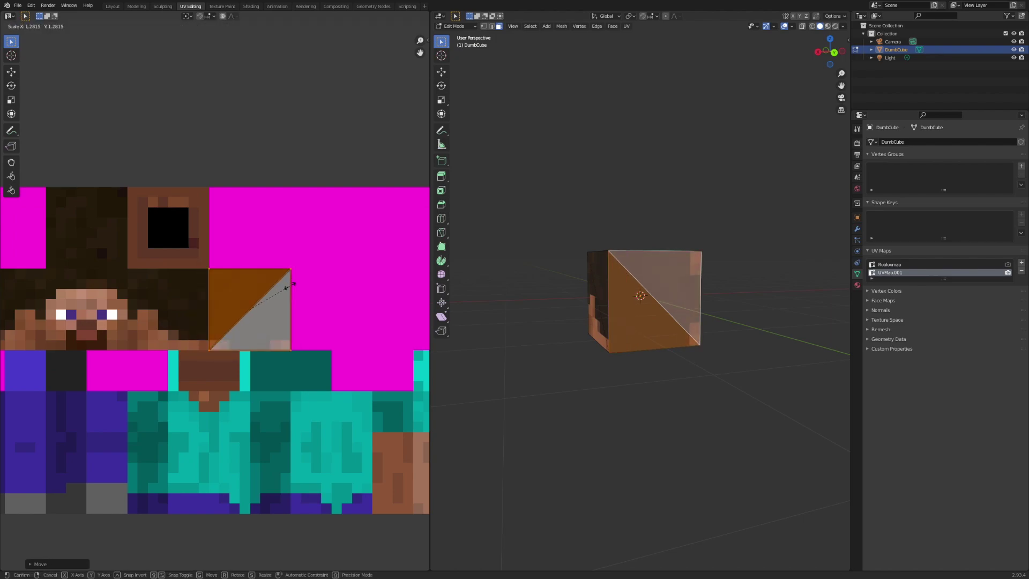
left_click(291, 289)
Rotate the back face's UV island by 90 degrees.
key("r")
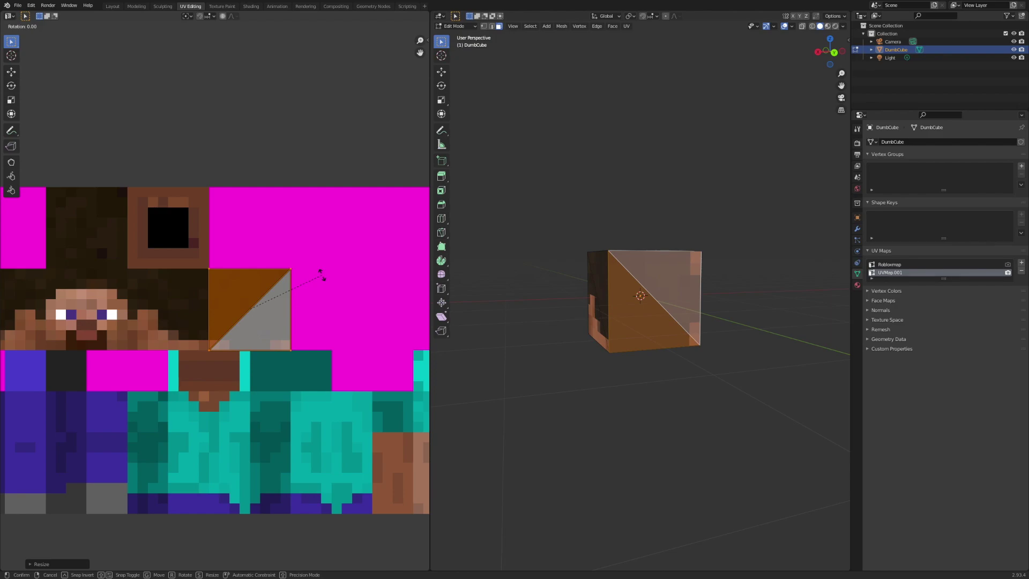
type("90")
key("Return")
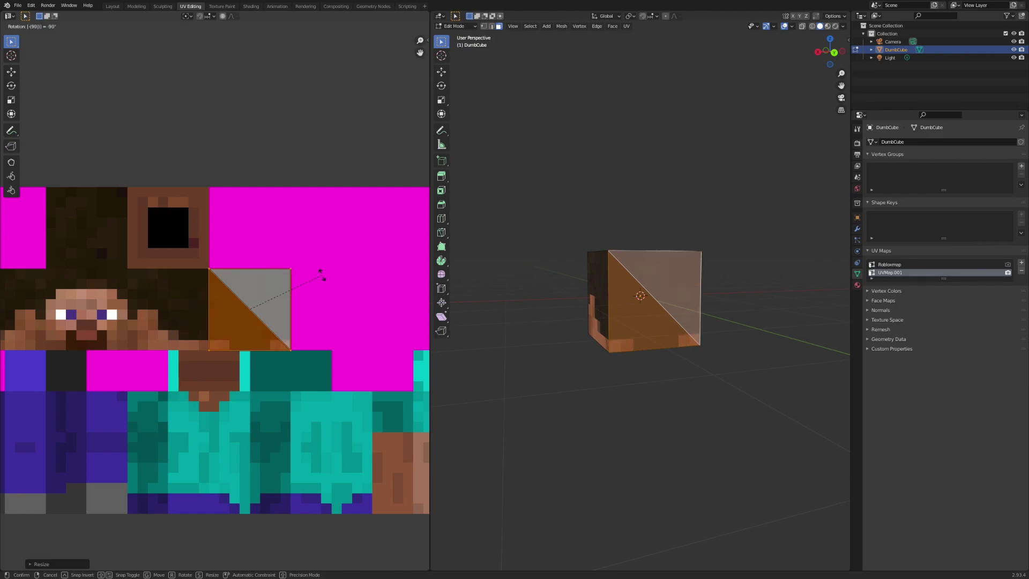
Select both triangles of the cube's bottom face and all of their UVs.
mouse_move(593, 246)
middle_mouse_down()
mouse_move(731, 339)
mouse_move(560, 264)
mouse_move(591, 249)
middle_mouse_up()
left_click(635, 304)
left_click(615, 324, "shift")
middle_click_drag(187, 371, 210, 358)
scroll(210, 359, "down", 1)
left_click_drag(76, 328, 300, 461)
middle_click_drag(318, 376, 293, 448)
Scale the bottom face's UV island down and align its lower-left corner with the brown head-underside block.
key("g")
left_click(345, 276)
key("s")
left_click(346, 284)
scroll(345, 285, "up", 3)
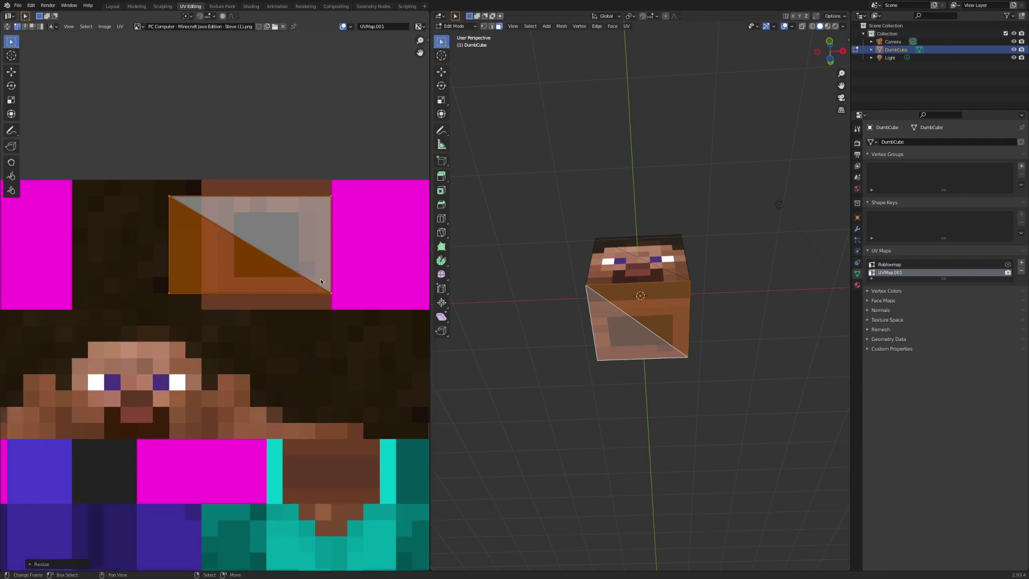
key("g")
left_click(347, 295)
Select the top edge of the bottom face's UV island and move it to the brown block's upper border.
key("alt+a")
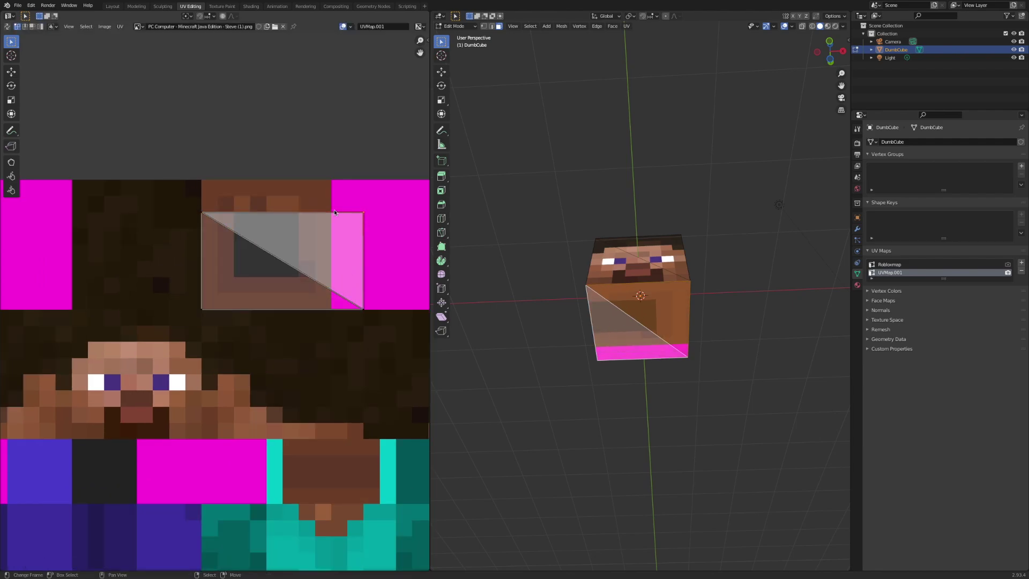
key("g")
right_click(234, 188)
key("g")
left_click(348, 184)
Select the right edge of the bottom face's UV island and move it to the brown block's right border.
key("alt+a")
key("c")
right_click(380, 281)
key("c")
left_click(364, 310)
right_click(363, 310)
key("g")
left_click(332, 310)
Leave Edit Mode, check the remapped cube, and switch to the Texture Paint workspace.
key("Tab")
middle_click_drag(569, 308, 632, 166)
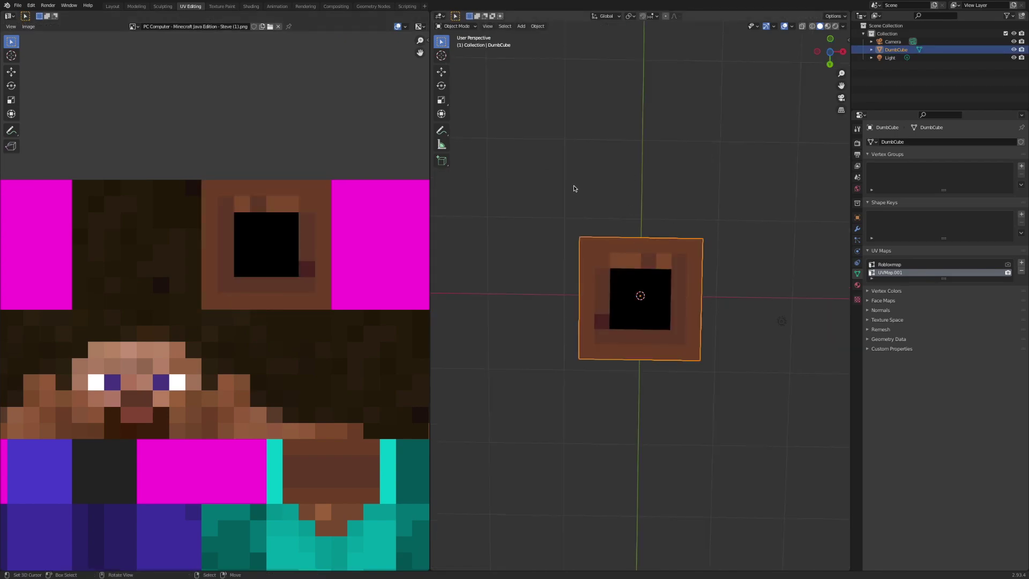
middle_click_drag(618, 214, 623, 252)
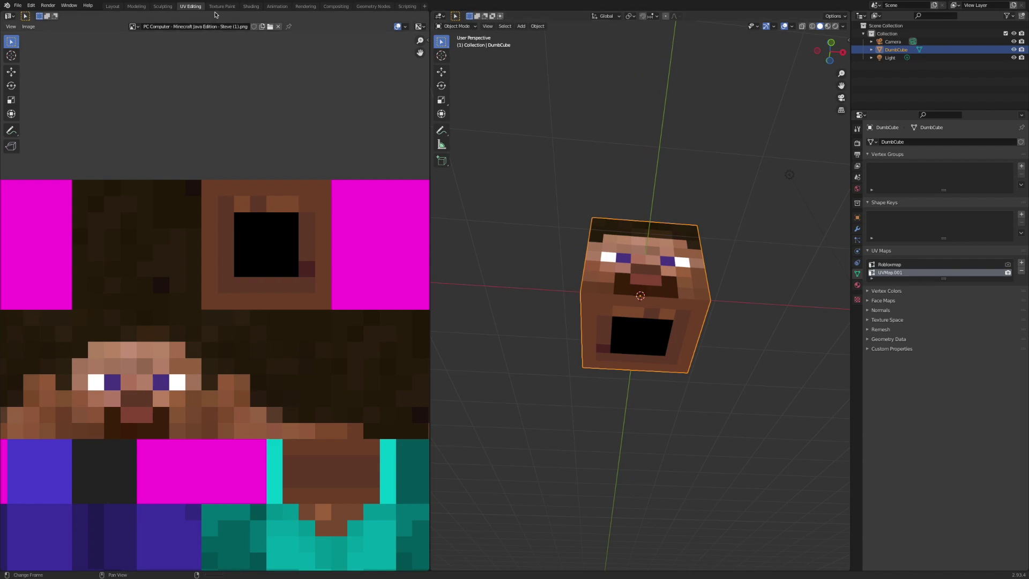
left_click(222, 6)
Set the brush radius to 118 px and dab white paint on Steve's forehead.
mouse_move(714, 319)
middle_mouse_down()
mouse_move(682, 285)
mouse_move(648, 303)
mouse_move(658, 306)
middle_mouse_up()
scroll(677, 290, "up", 3)
key("f")
left_click(641, 255)
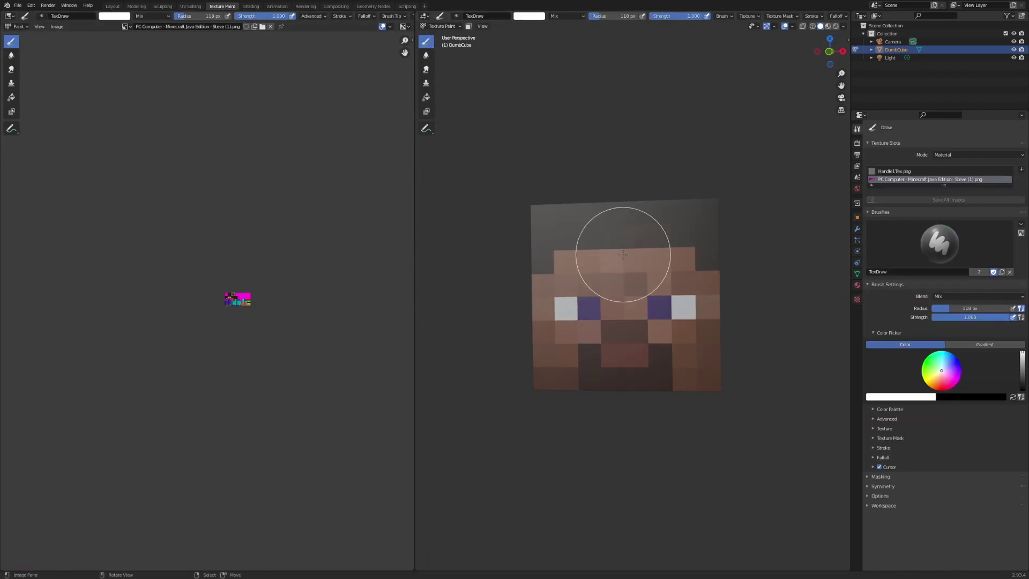
middle_click_drag(623, 254, 616, 255)
left_click(616, 256)
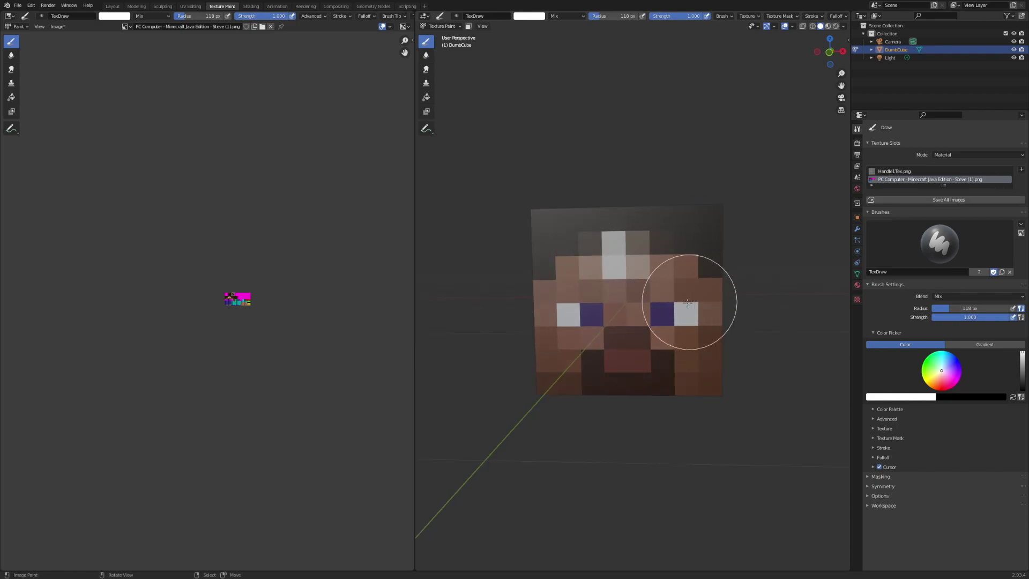
Set the brush radius to 179 px, dab white paint on the cube's top face, and undo it.
middle_click_drag(689, 302, 682, 351)
key("f")
left_click(724, 289)
middle_click_drag(678, 312, 678, 338)
key("f")
left_click(717, 298)
left_click(627, 288)
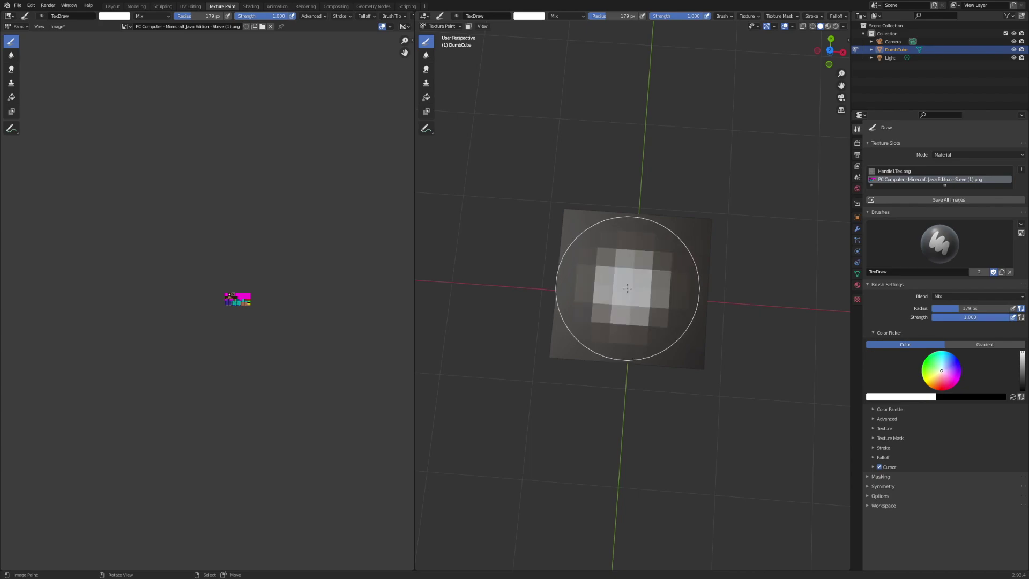
scroll(628, 288, "up", 2)
middle_click_drag(646, 305, 614, 263)
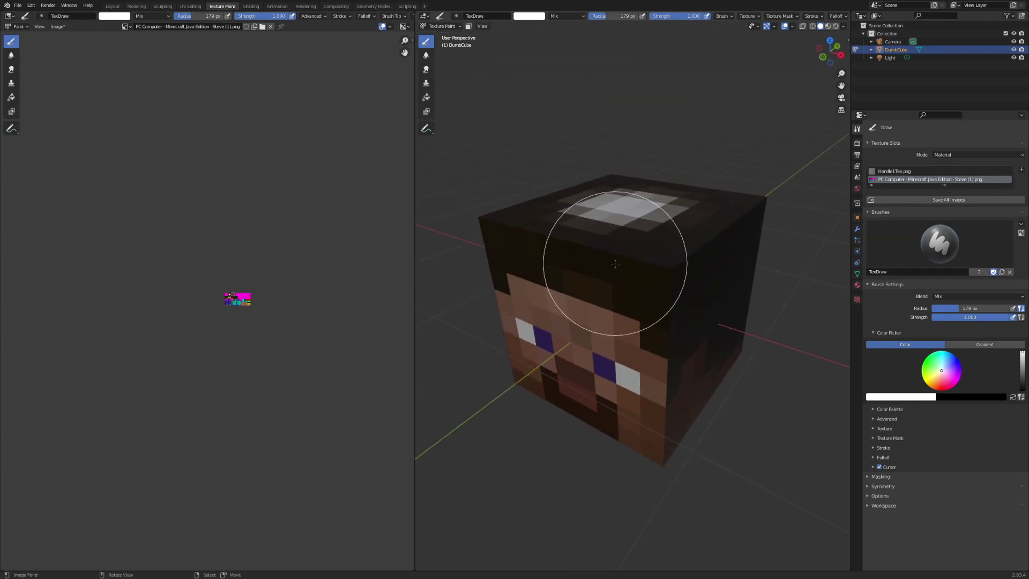
key("ctrl+z")
Set the viewport's shading lighting to Flat.
left_click(843, 26)
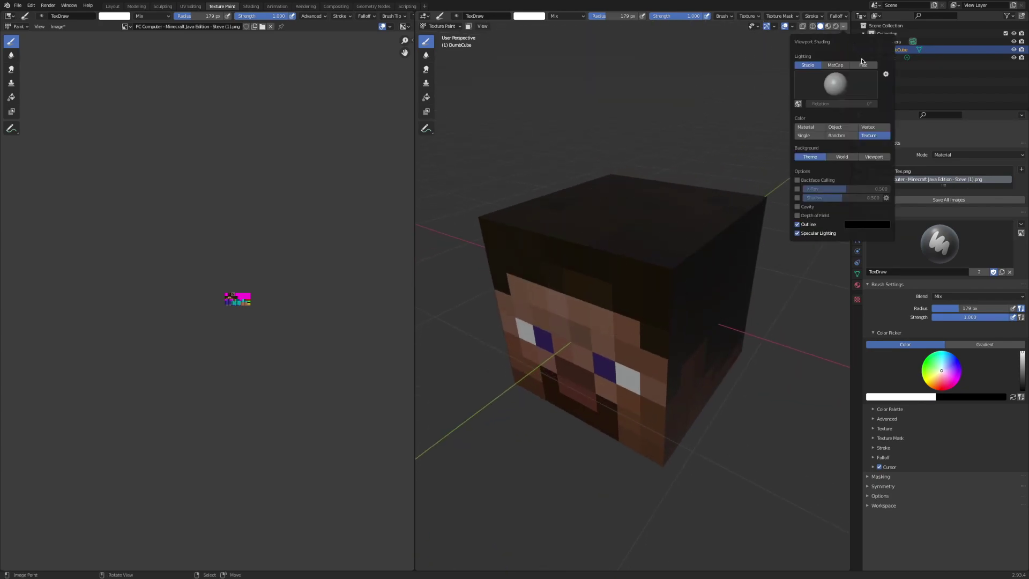
left_click(863, 65)
middle_click_drag(697, 134, 563, 70)
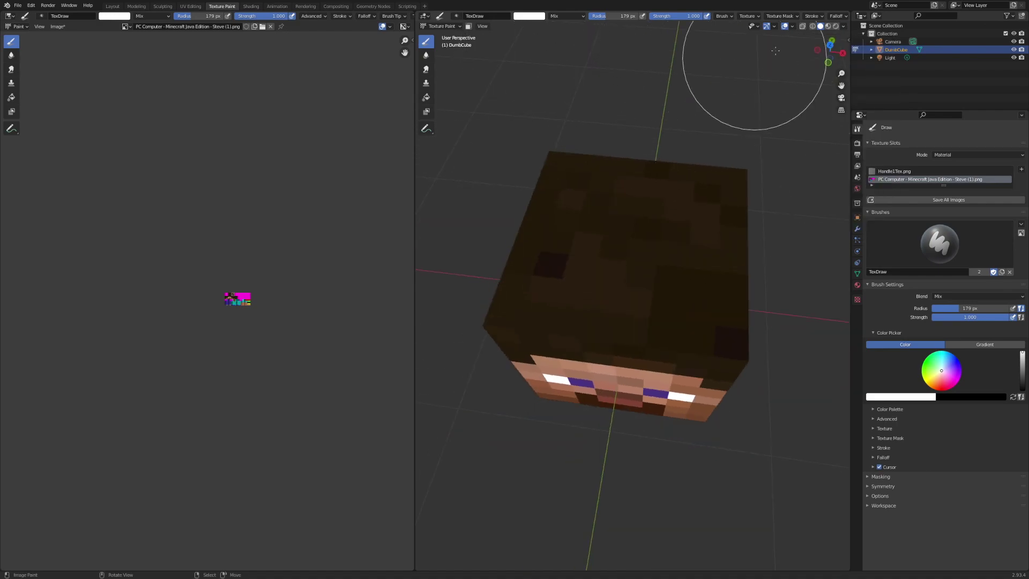
Set the brush falloff to Constant.
left_click(837, 16)
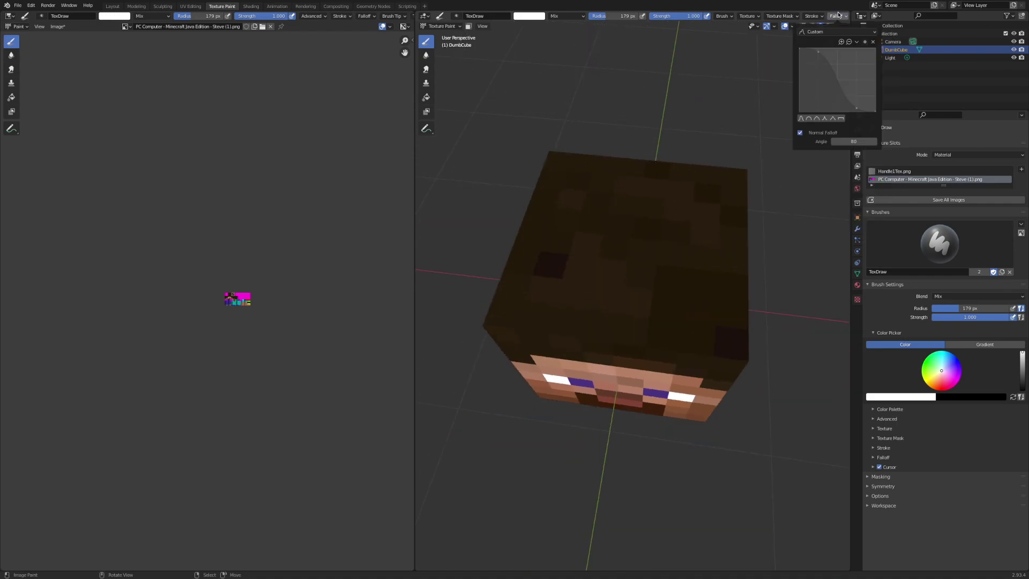
left_click(841, 121)
left_click(834, 33)
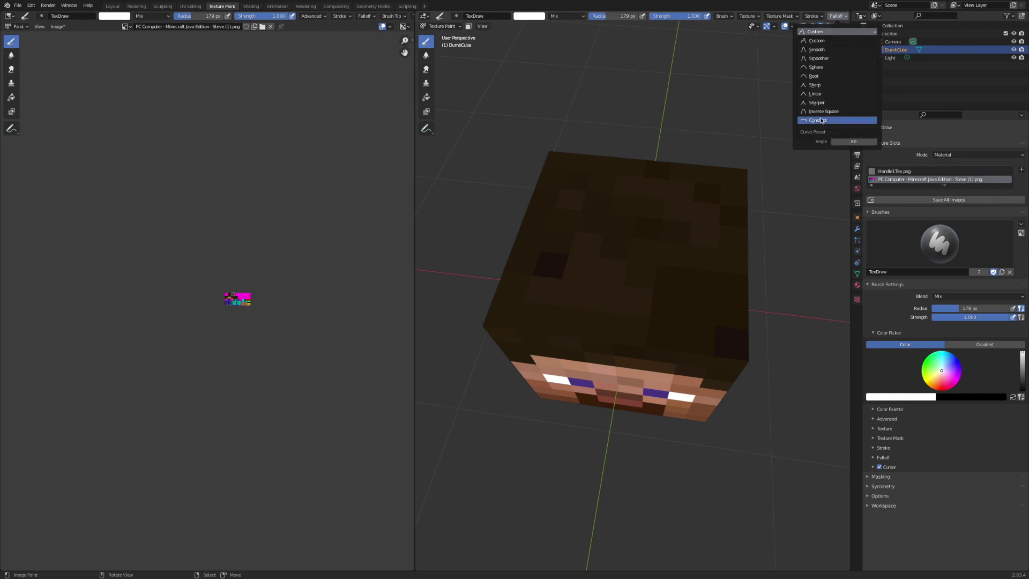
Resize the brush, test a white dab on the cube, and undo the dab.
middle_click_drag(734, 263, 741, 279)
key("f")
left_click(708, 285)
middle_click_drag(637, 285, 636, 294)
left_click(629, 292)
scroll(698, 339, "down", 3)
scroll(698, 327, "up", 3)
key("ctrl+z")
Set the brush radius to 5 px and paint a white dot on the magenta area of the texture image.
mouse_move(701, 316)
middle_mouse_down()
mouse_move(654, 275)
mouse_move(652, 336)
middle_mouse_up()
scroll(257, 287, "up", 5)
scroll(264, 271, "down", 4)
key("f")
left_click(219, 290)
scroll(123, 277, "up", 3)
mouse_move(263, 301)
middle_mouse_down()
mouse_move(123, 277)
mouse_move(213, 317)
middle_mouse_up()
scroll(173, 293, "up", 1)
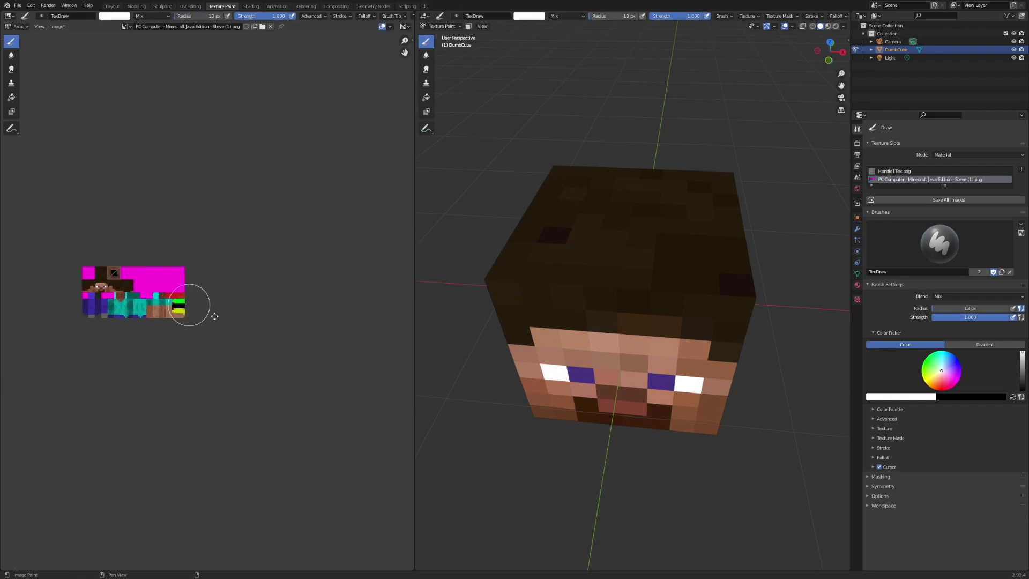
scroll(214, 317, "up", 4)
middle_click_drag(172, 284, 250, 316)
key("f")
left_click(234, 337)
left_click(235, 332)
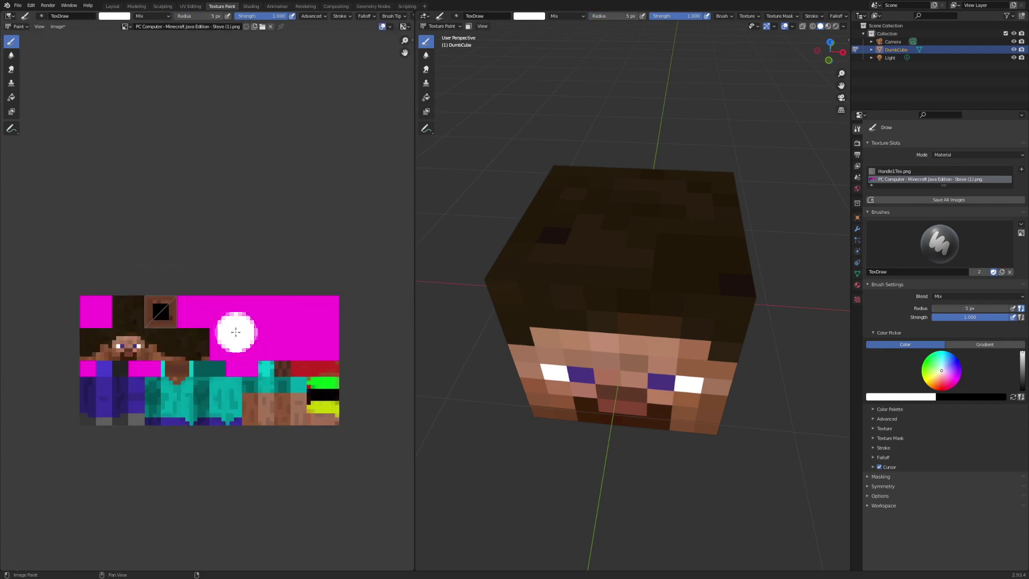
Undo the white dot on the texture image and open the brush's advanced options.
scroll(594, 359, "down", 3)
scroll(322, 321, "up", 3)
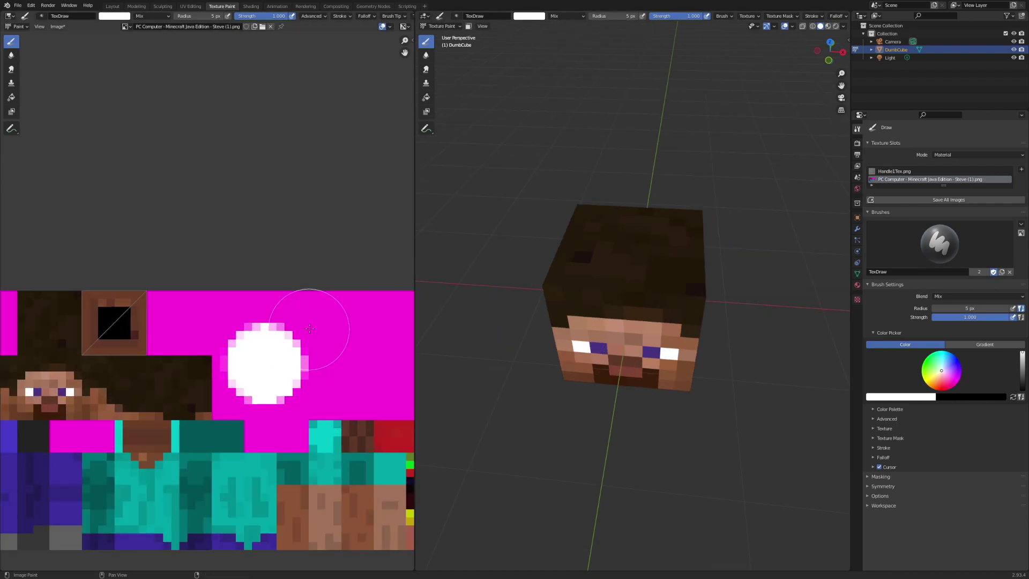
scroll(310, 242, "down", 2)
scroll(303, 204, "up", 1)
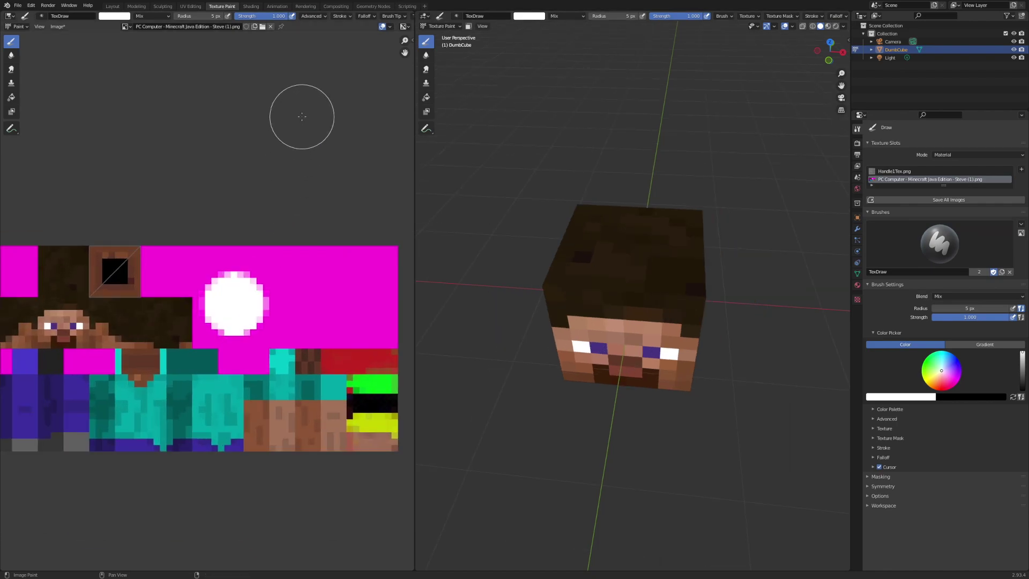
key("ctrl+z")
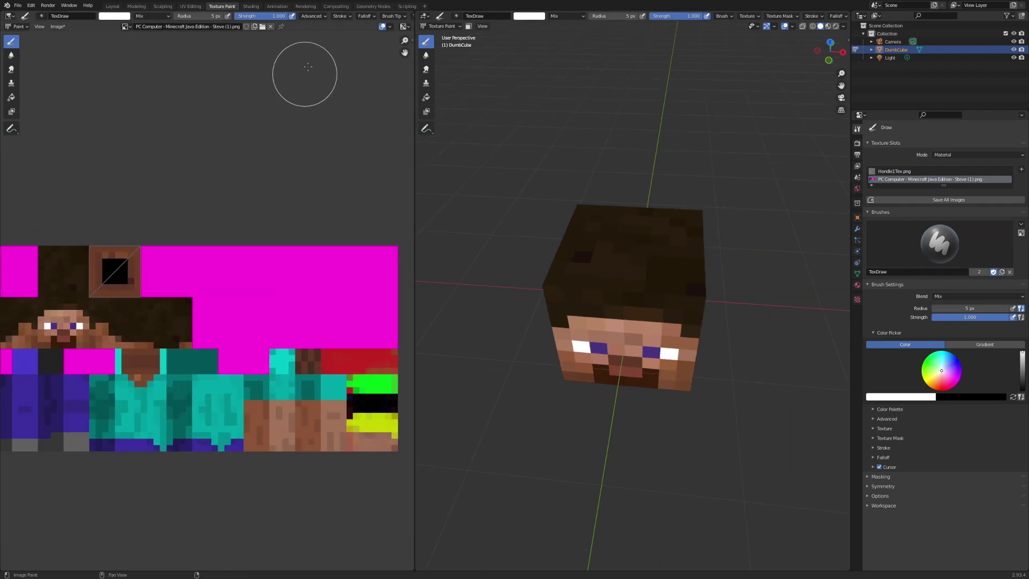
left_click(314, 18)
mouse_move(174, 314)
middle_mouse_down()
mouse_move(241, 294)
mouse_move(227, 315)
middle_mouse_up()
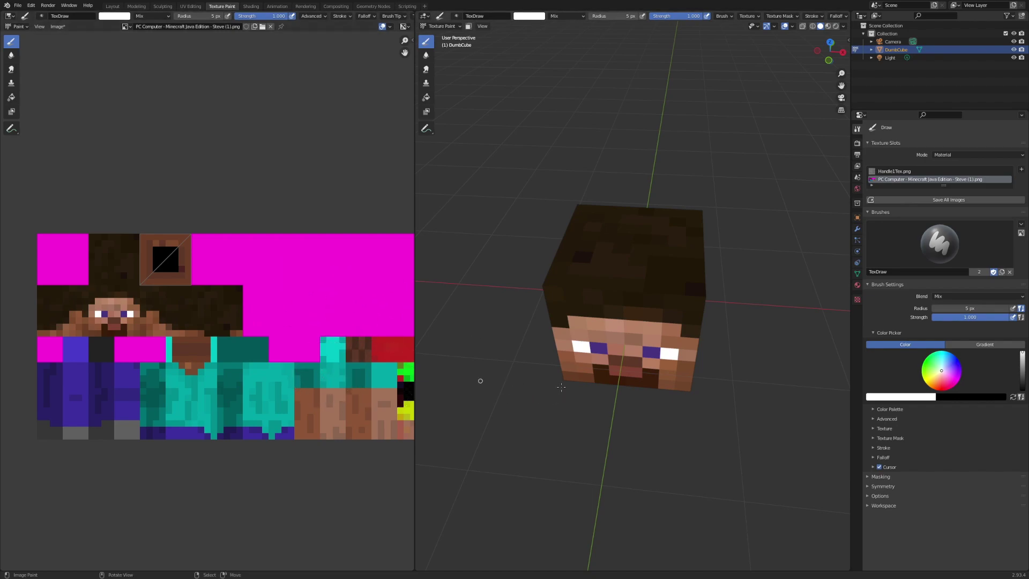
Set the brush radius to 21 px for painting on Steve's face in the viewport.
middle_click_drag(602, 354, 612, 312)
key("f")
left_click(616, 311)
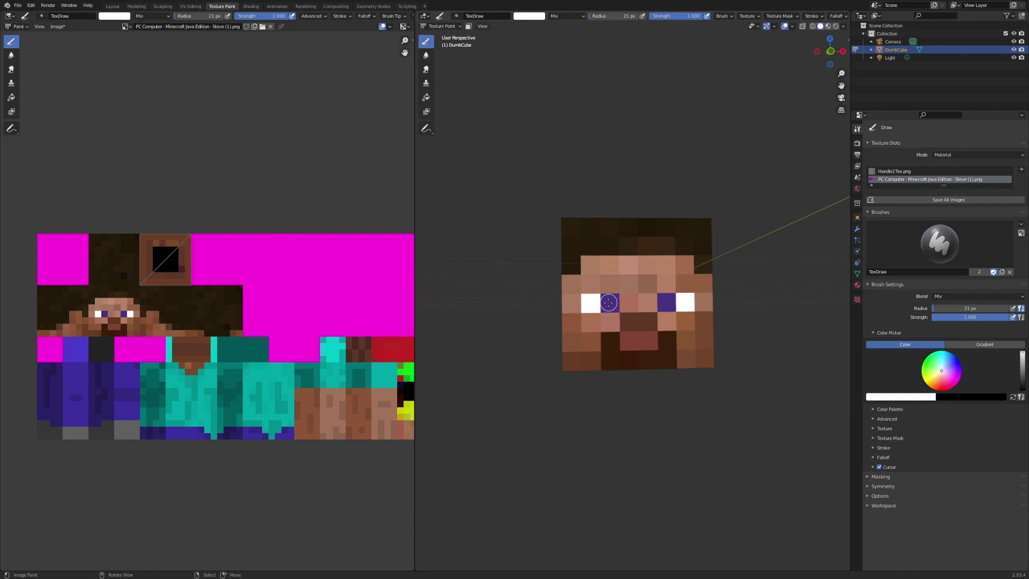
key("ctrl+z")
Set the brush radius to 1 px and sample the purple of Steve's eye as the brush color.
middle_click_drag(229, 289, 290, 283)
key("f")
left_click(279, 285)
scroll(140, 325, "up", 2)
scroll(161, 317, "up", 1)
key("s")
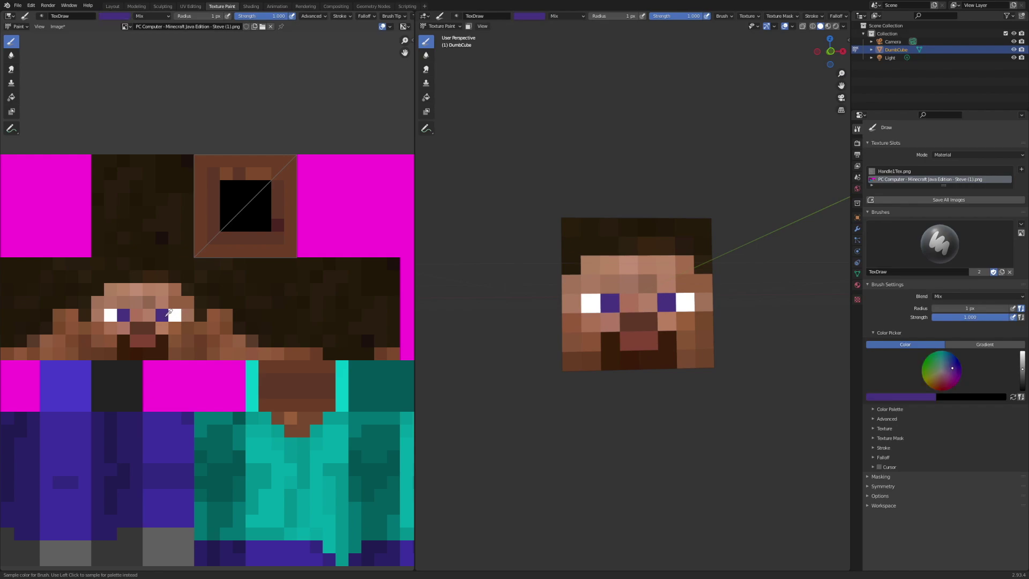
Try a purple dab with a 38 px brush on Steve's face in the texture image and undo it.
key("f")
left_click(612, 303)
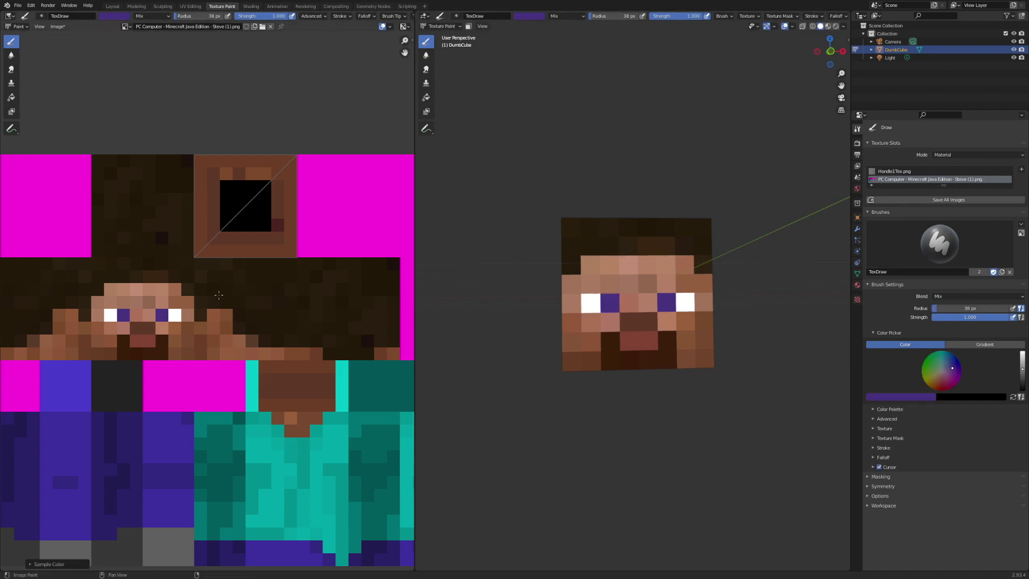
scroll(207, 299, "up", 2)
left_click(142, 308)
key("ctrl+z")
Set the brush radius to 1 px, paint purple strokes across the texture's magenta area, and undo them.
scroll(208, 299, "down", 5)
key("f")
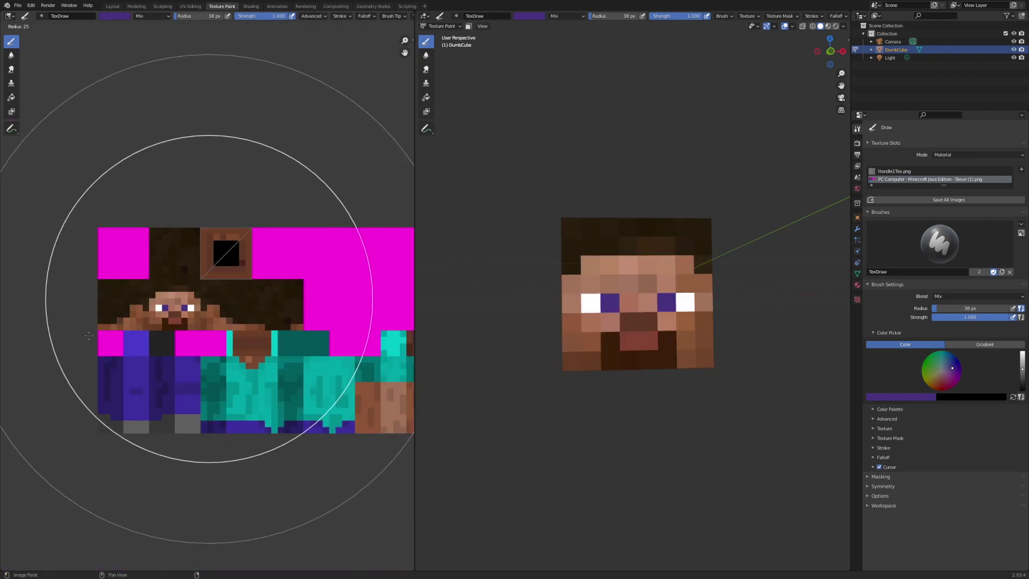
left_click(209, 299)
scroll(209, 300, "up", 2)
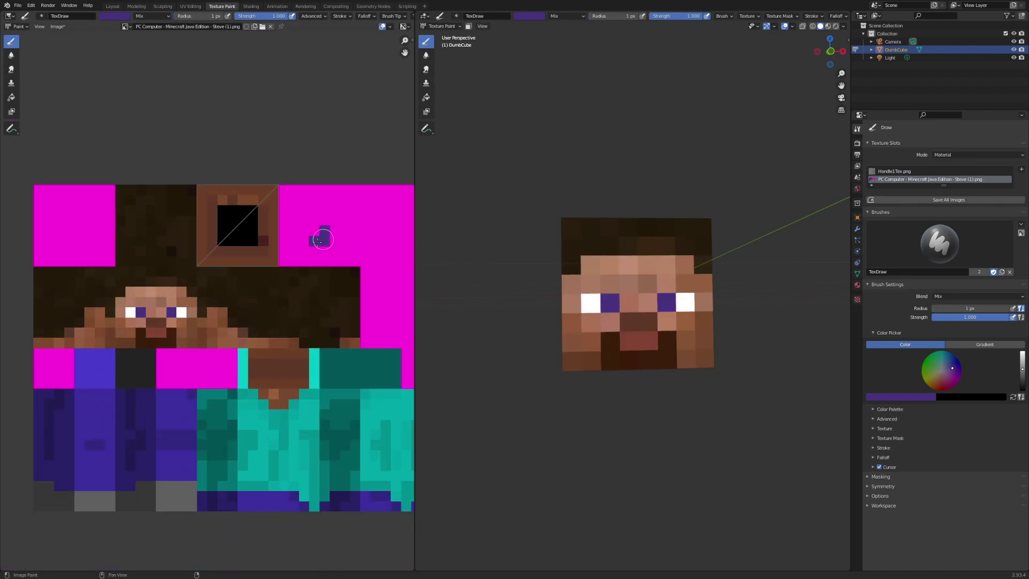
middle_click_drag(320, 241, 230, 278)
left_click(290, 253)
mouse_move(347, 302)
left_mouse_down()
mouse_move(308, 269)
mouse_move(266, 290)
left_mouse_up()
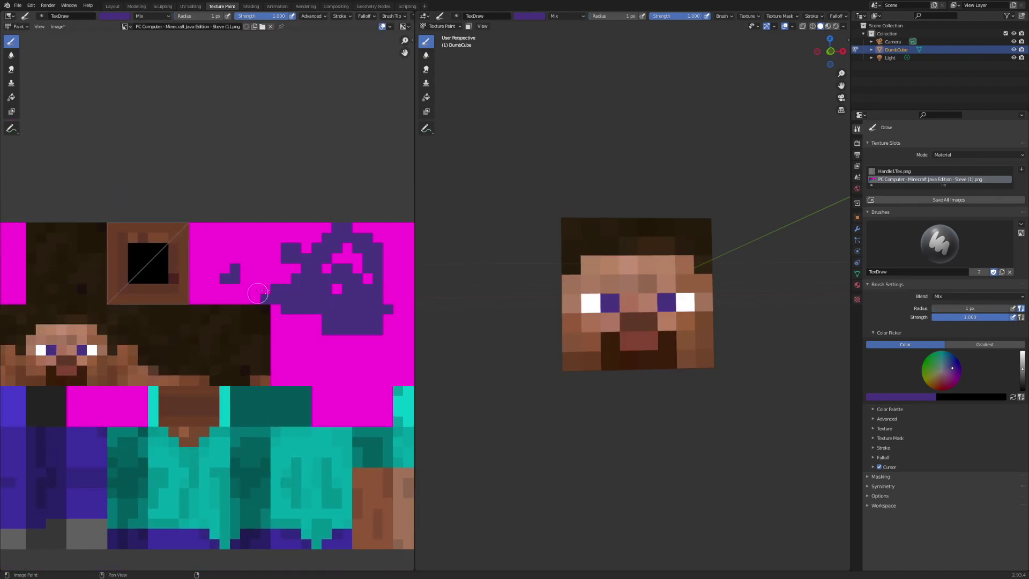
key("ctrl+z")
key("ctrl+z")
Sample the white of Steve's eye, set the brush radius to 33 px, and paint both purple pupils white on the head.
middle_click_drag(272, 325, 354, 316)
mouse_move(626, 336)
middle_mouse_down()
mouse_move(544, 293)
mouse_move(559, 285)
mouse_move(576, 314)
mouse_move(636, 321)
middle_mouse_up()
key("s")
scroll(231, 357, "up", 2)
key("f")
left_click(664, 305)
left_click(668, 307)
left_click(582, 309)
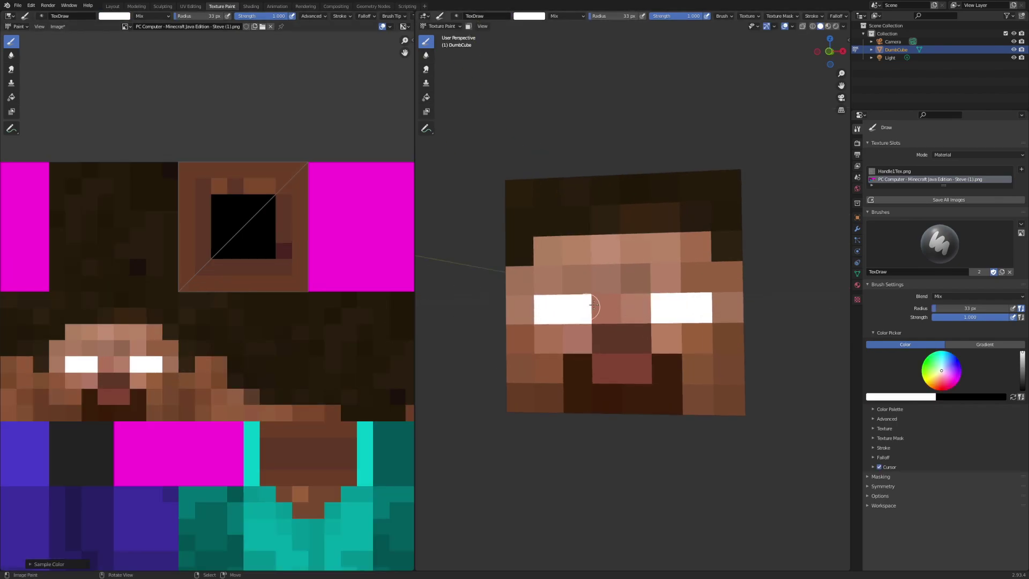
Set the brush radius to 2 px for painting on the texture image.
middle_click_drag(660, 288, 748, 284)
scroll(343, 268, "down", 2)
scroll(749, 278, "down", 2)
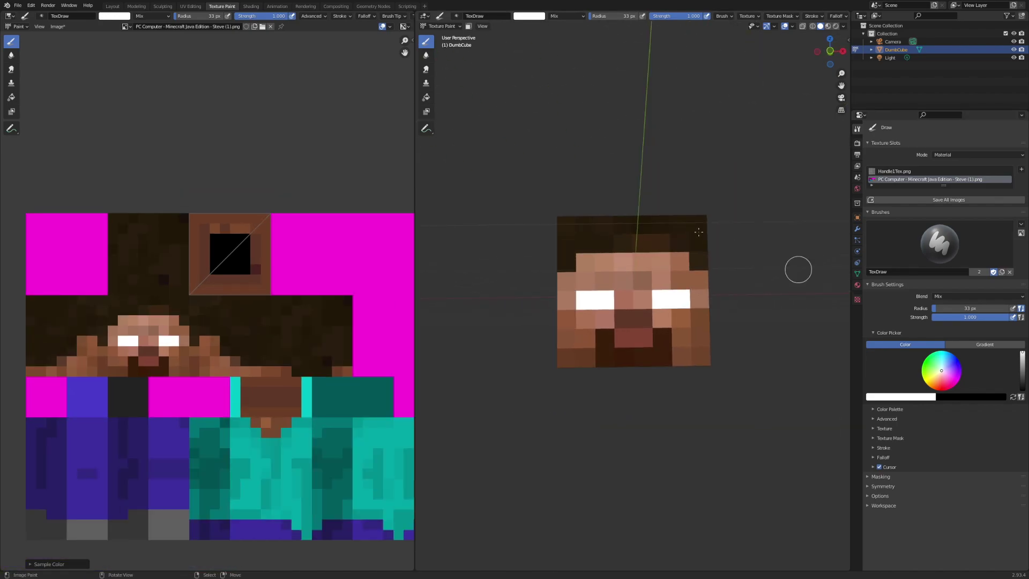
mouse_move(644, 284)
middle_mouse_down()
mouse_move(667, 285)
mouse_move(653, 284)
middle_mouse_up()
scroll(668, 286, "up", 3)
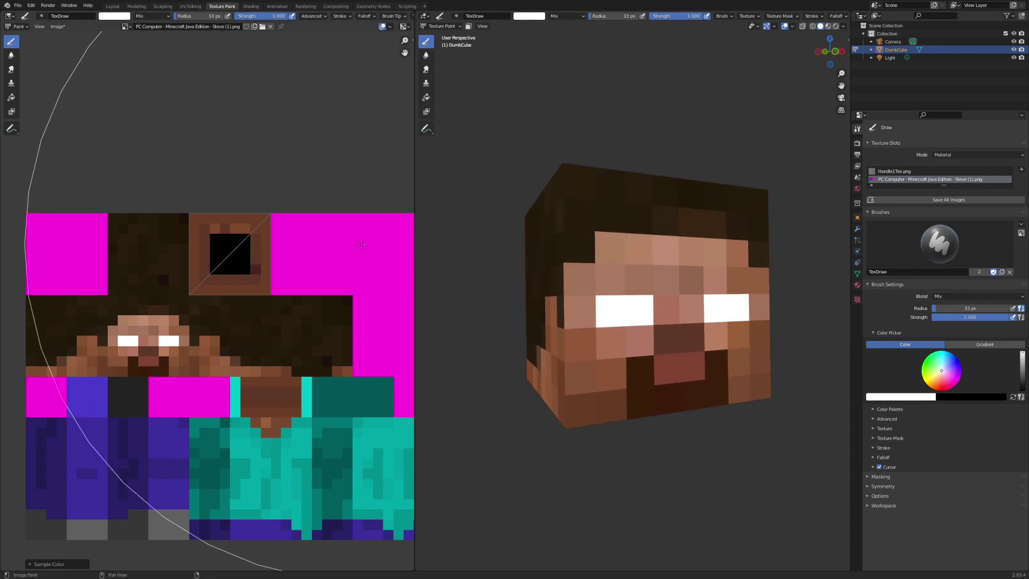
scroll(337, 251, "down", 2)
scroll(337, 250, "down", 1)
key("f")
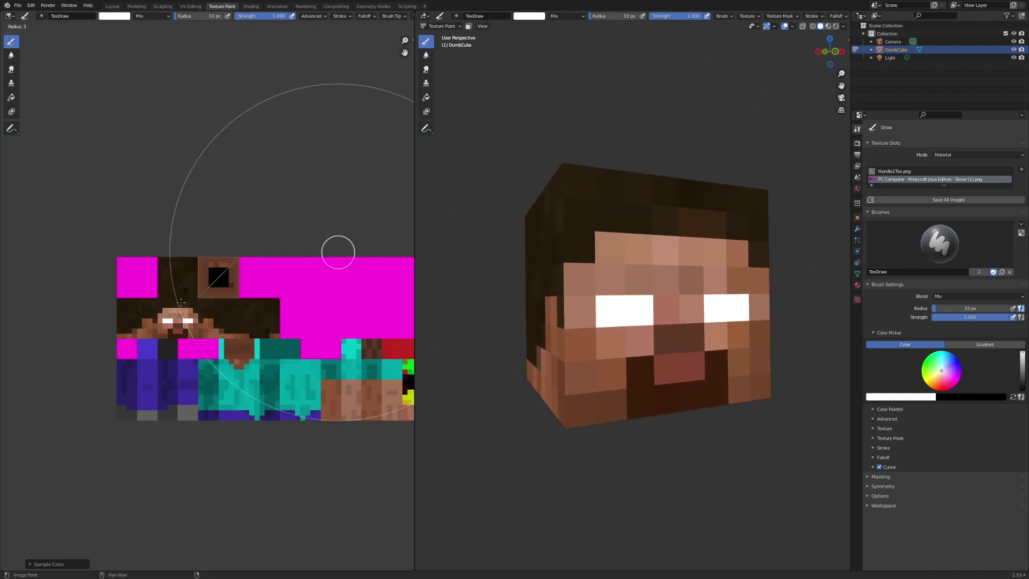
left_click(178, 257)
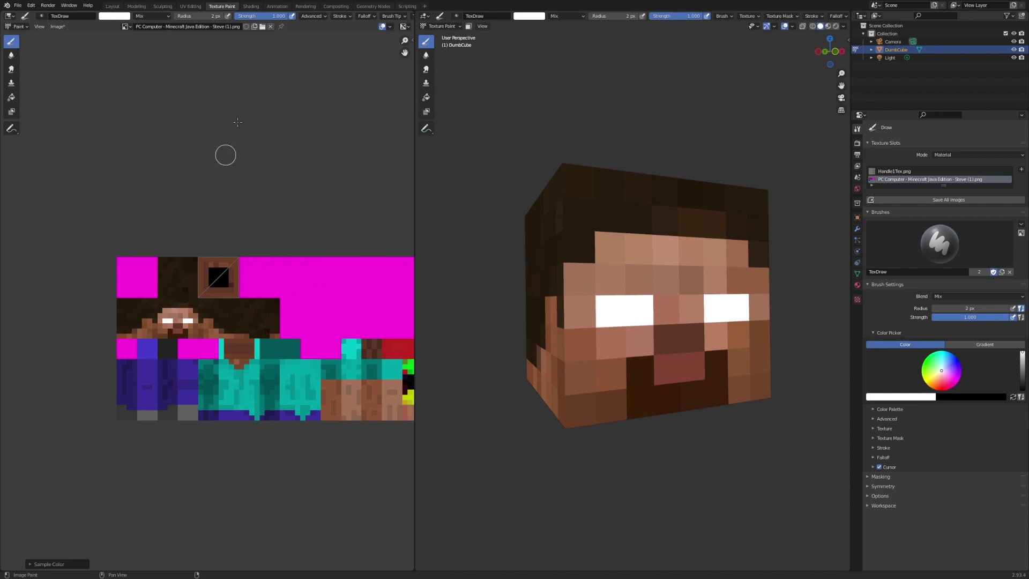
Switch to the Shading workspace and set the scene's render engine to Cycles.
left_click(251, 7)
middle_click_drag(380, 155, 494, 153)
scroll(428, 157, "down", 2)
left_click(857, 144)
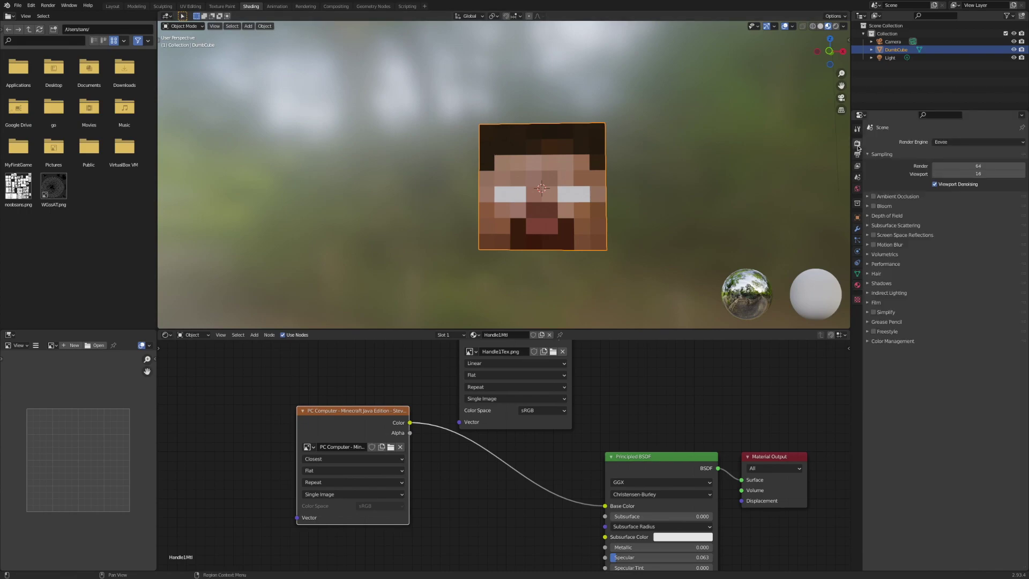
left_click(943, 143)
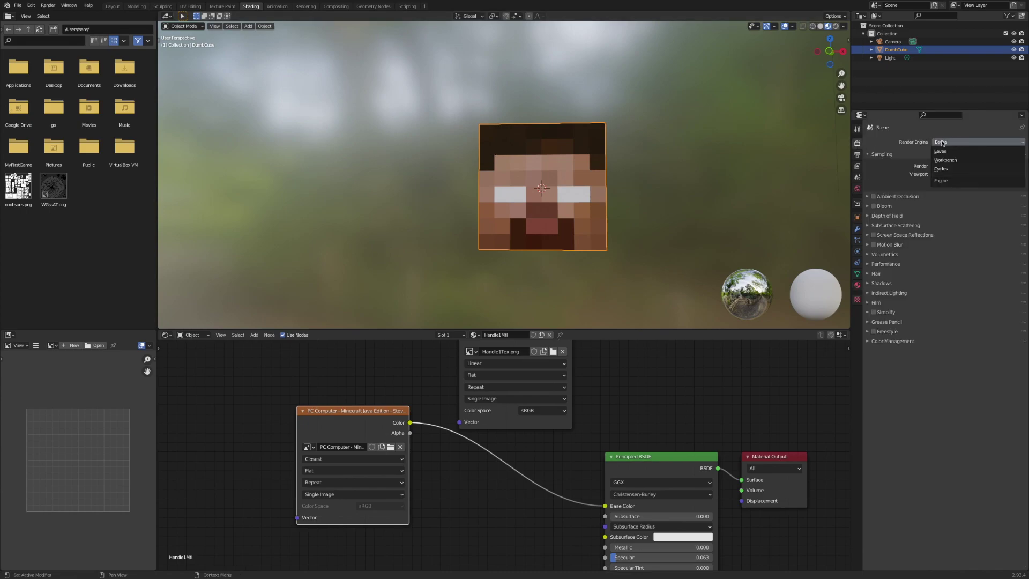
left_click(946, 169)
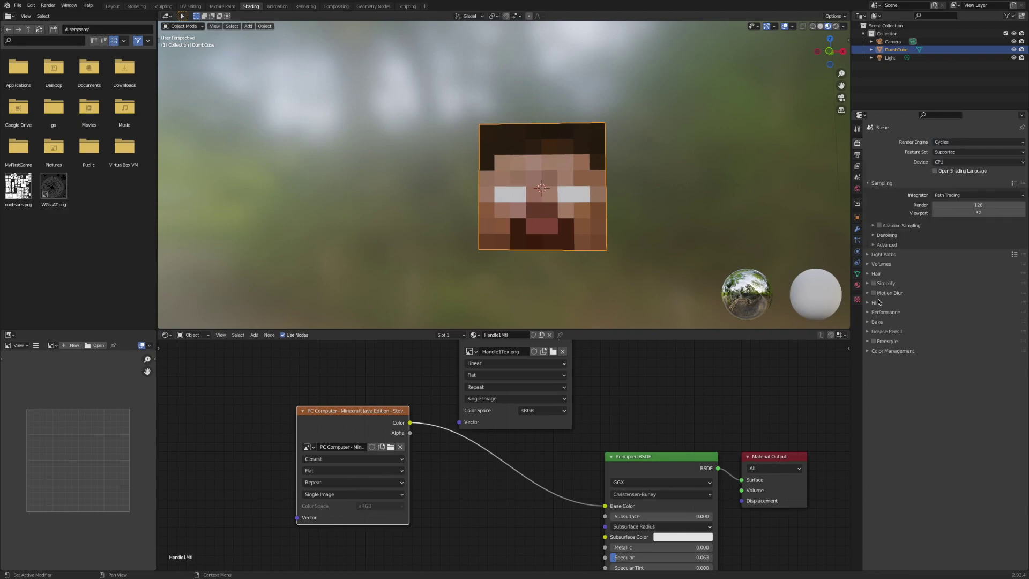
Switch the render engine to Eevee and back to Cycles.
left_click(877, 303)
left_click(875, 303)
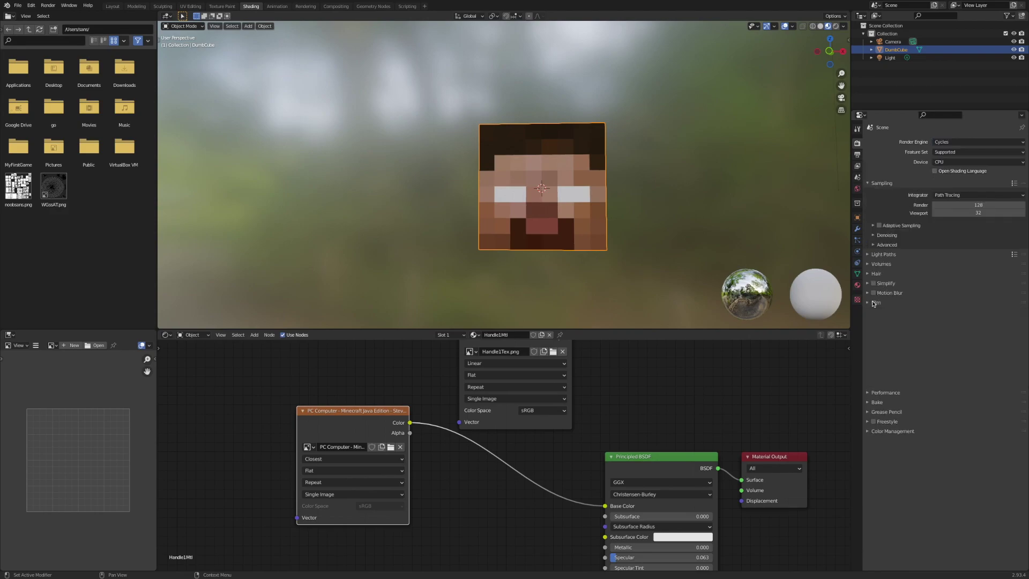
left_click(961, 144)
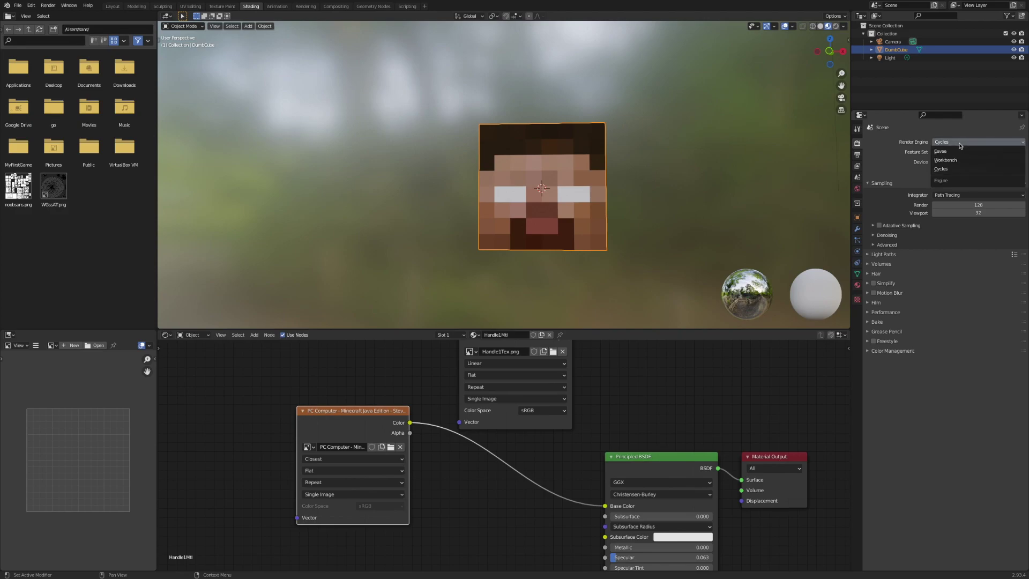
left_click(939, 140)
left_click(941, 144)
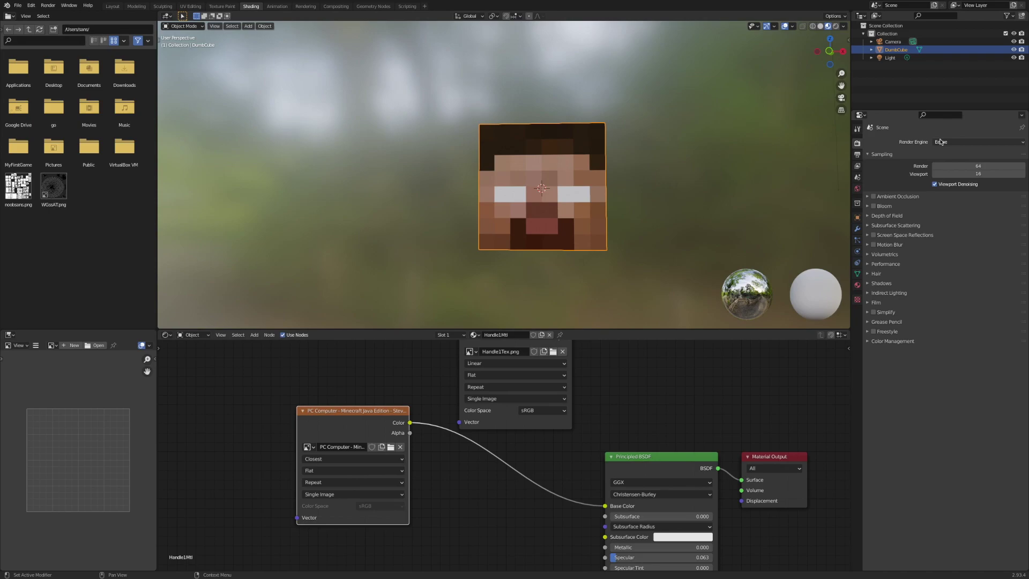
left_click(940, 141)
left_click(939, 142)
left_click(946, 168)
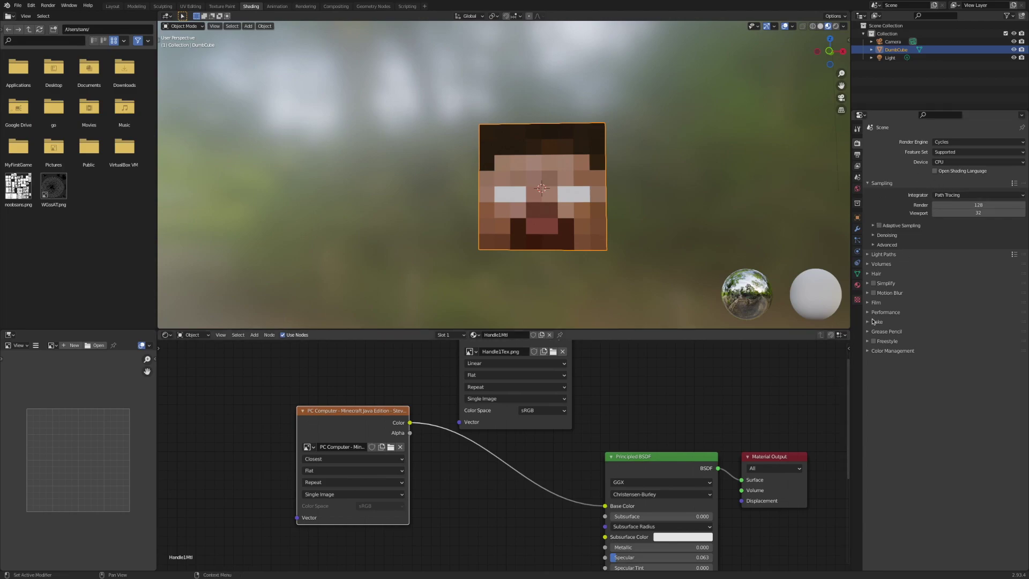
Expand the Bake settings and assign a new 420 × 420 px image named bake to the Handle1Tex.png texture node.
left_click(874, 321)
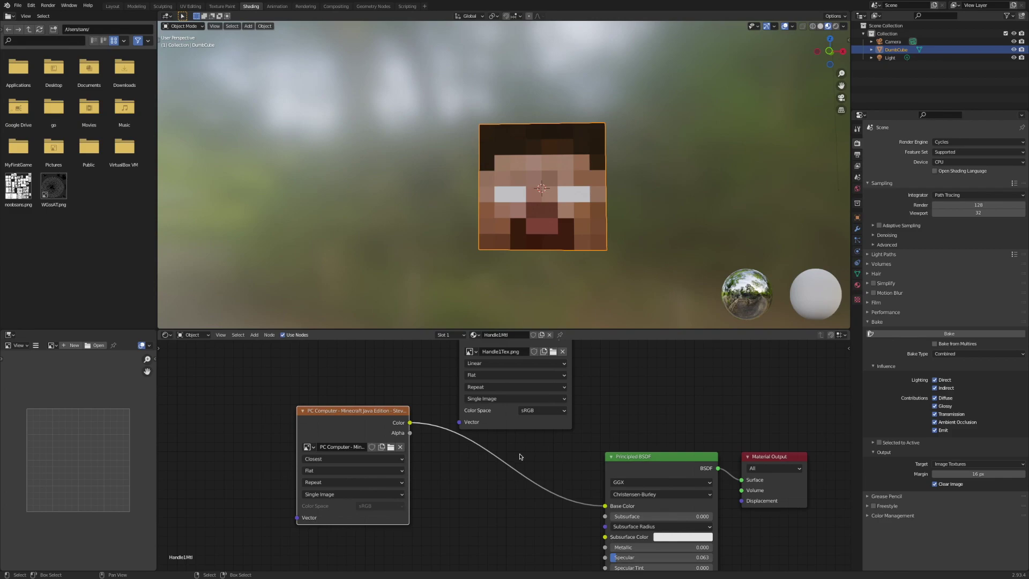
middle_click_drag(519, 453, 611, 443)
scroll(587, 429, "down", 2)
scroll(587, 429, "up", 2)
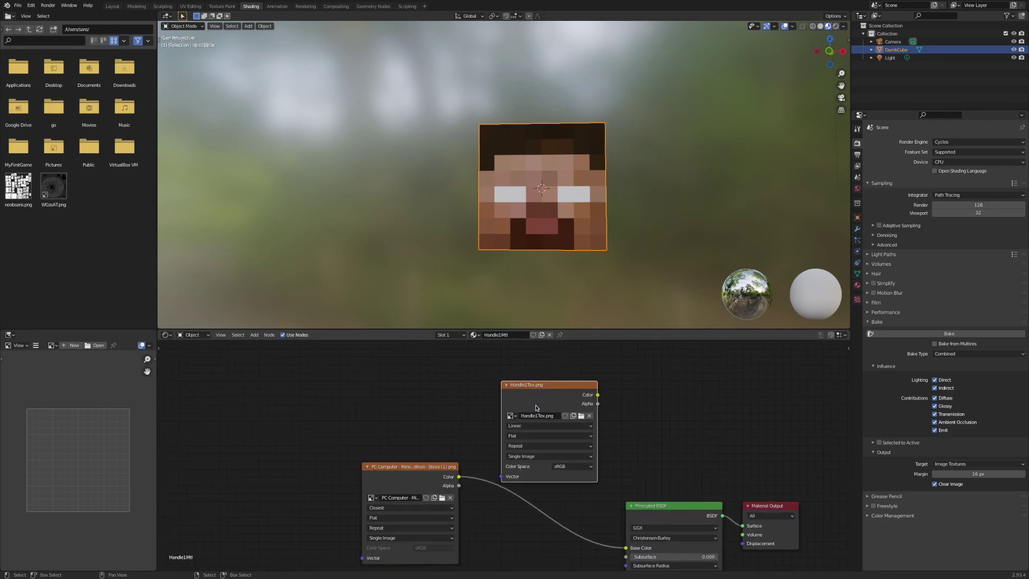
left_click(578, 413)
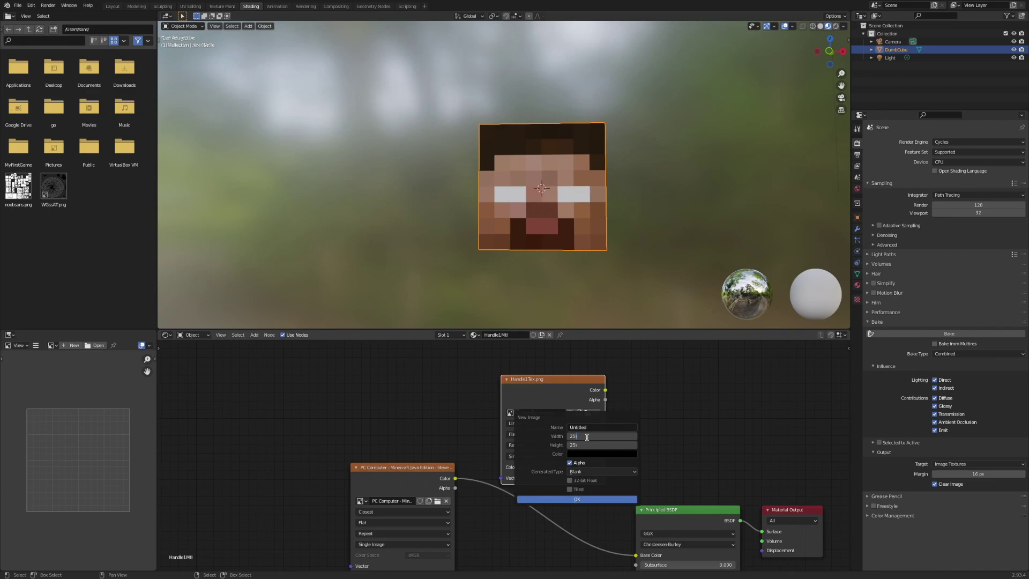
type("0")
key("Return")
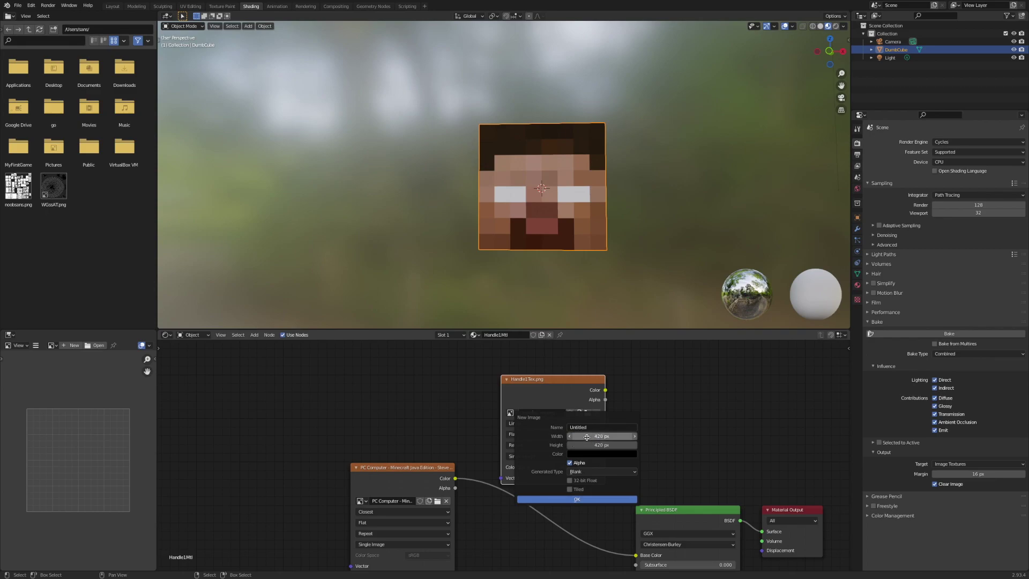
left_click(608, 428)
type("bake")
key("Return")
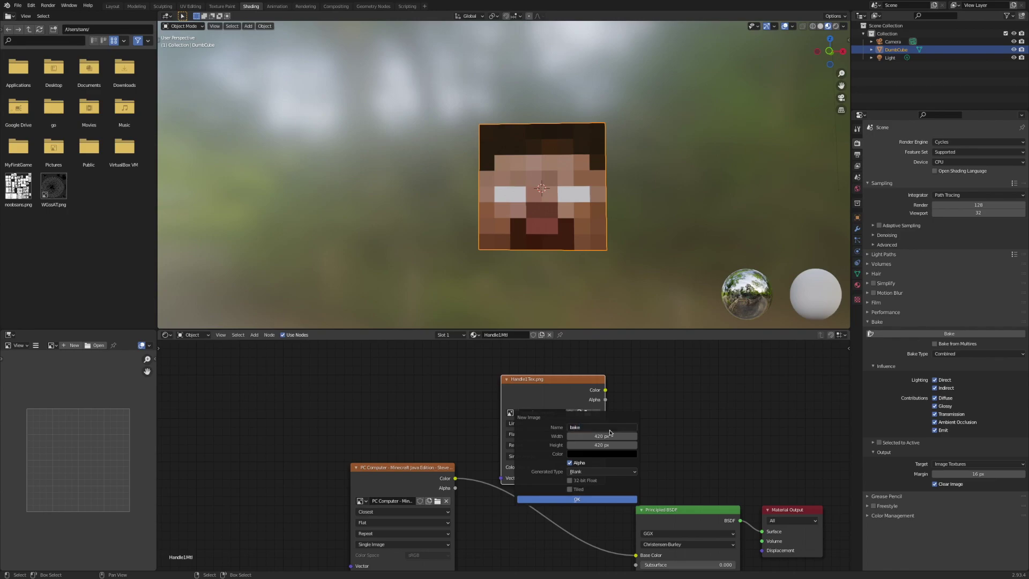
left_click(610, 498)
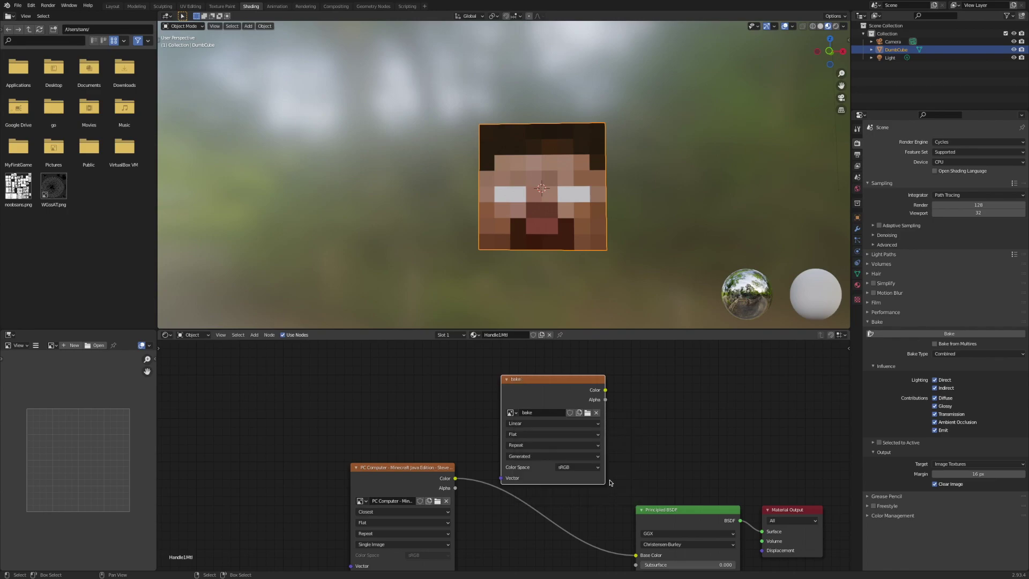
Set the bake type to Diffuse and disable the Direct and Indirect contributions, leaving only Color.
scroll(610, 481, "up", 2)
middle_click_drag(664, 429, 621, 446)
scroll(630, 444, "down", 1)
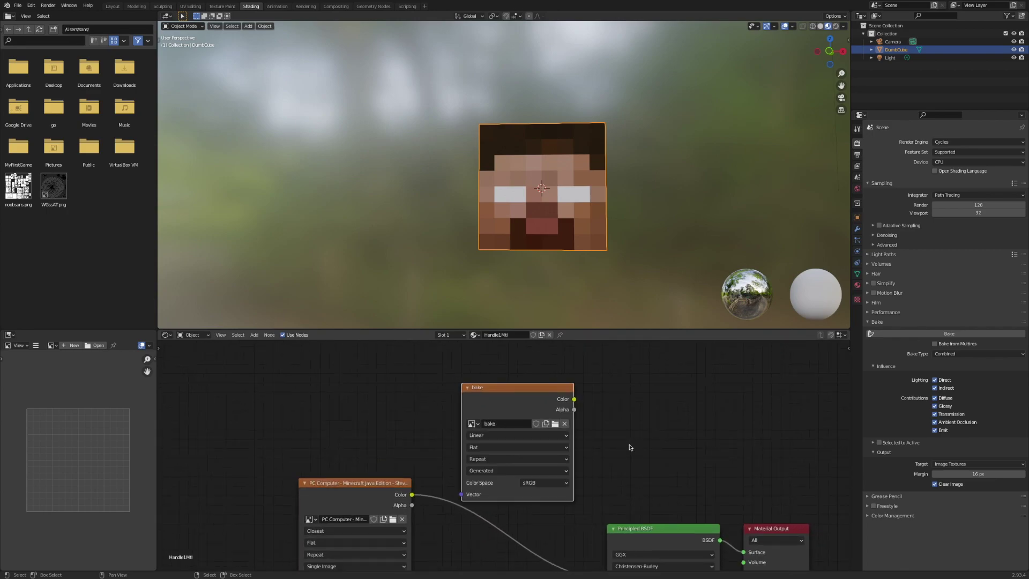
scroll(636, 446, "down", 1)
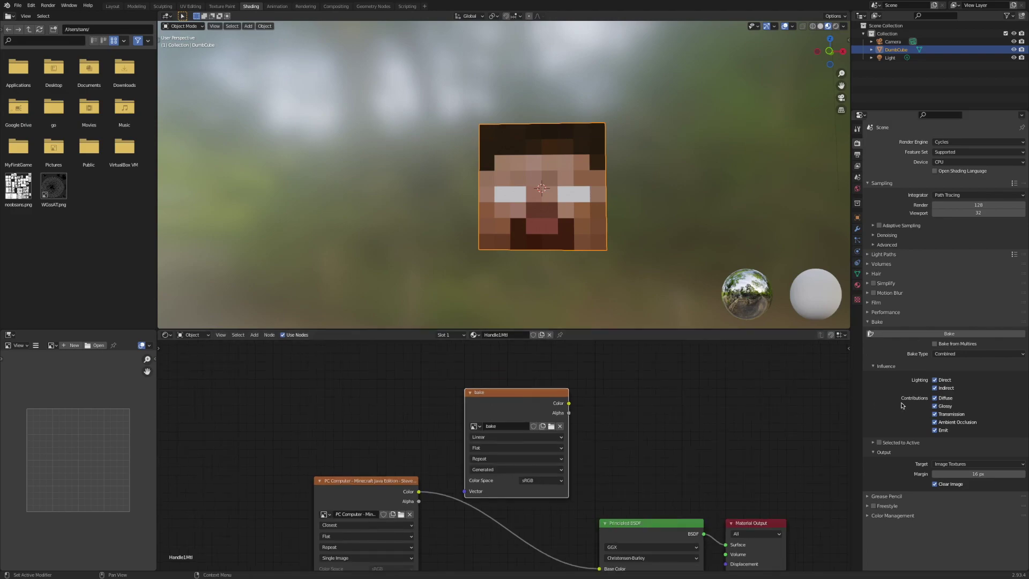
left_click(980, 354)
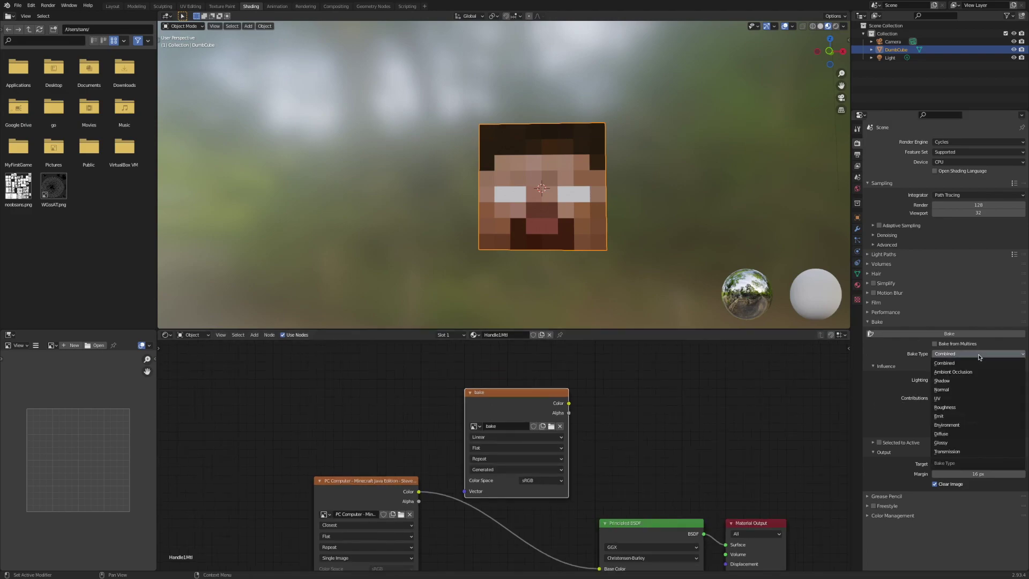
left_click(953, 434)
left_click(936, 380)
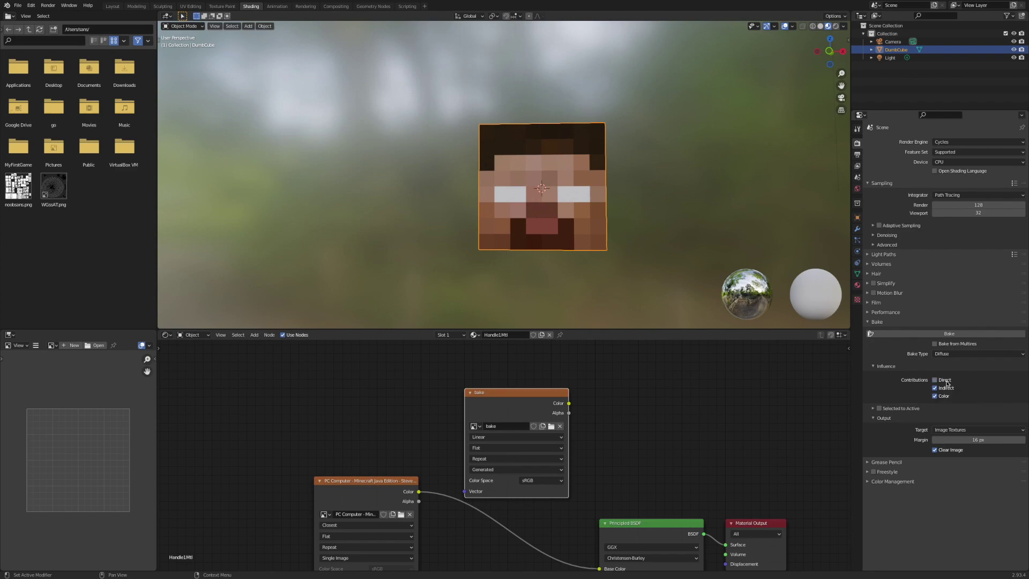
left_click(946, 388)
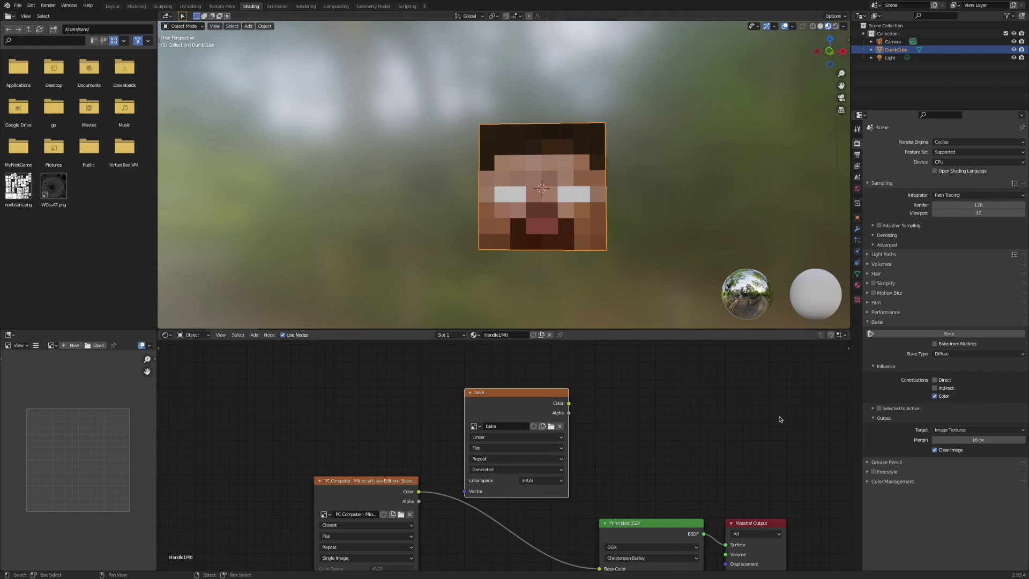
Select Robloxmap as the cube's active UV map and return to the render settings.
mouse_move(667, 298)
middle_mouse_down()
mouse_move(635, 287)
mouse_move(650, 296)
middle_mouse_up()
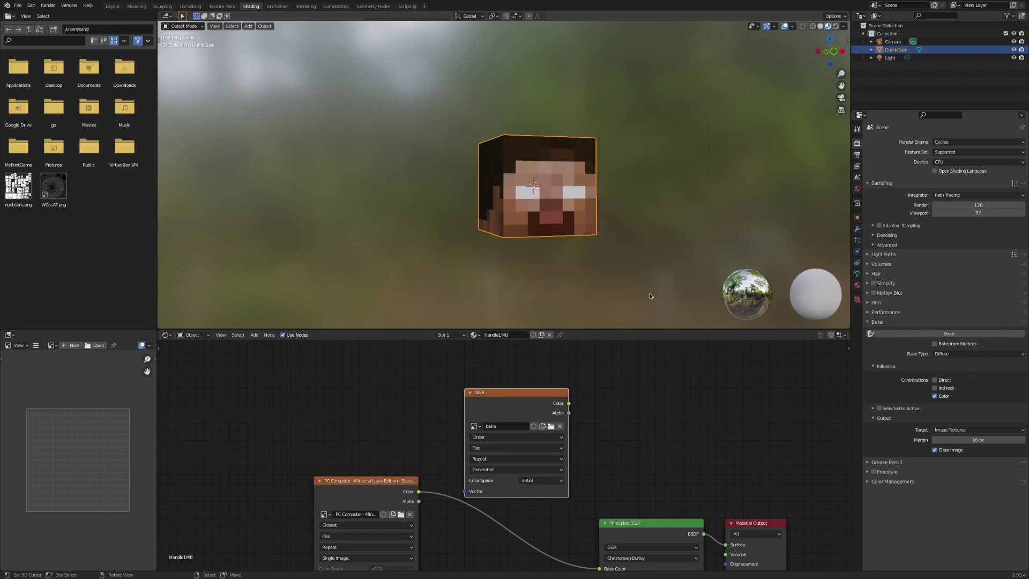
left_click(857, 274)
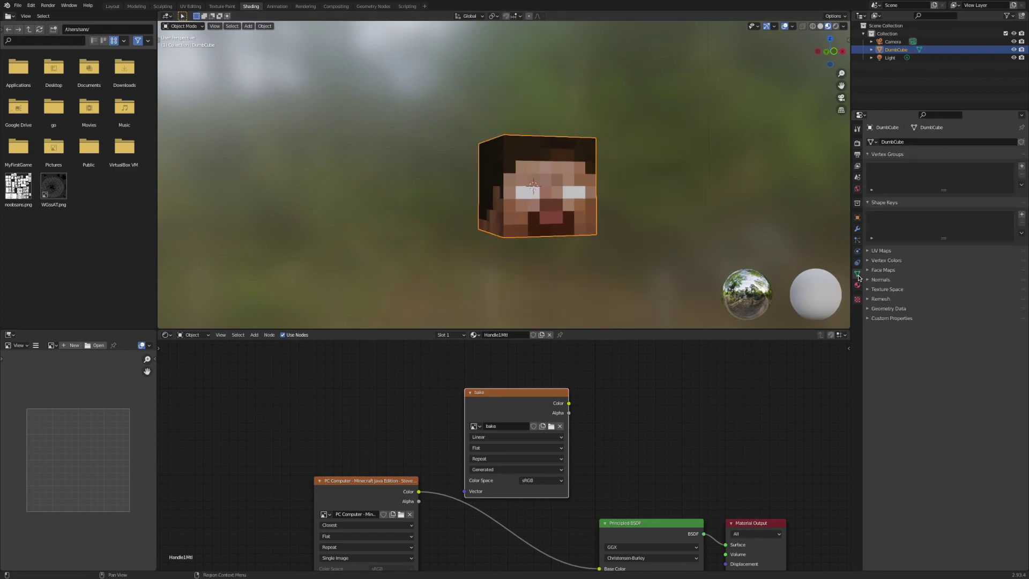
left_click(893, 252)
left_click(914, 265)
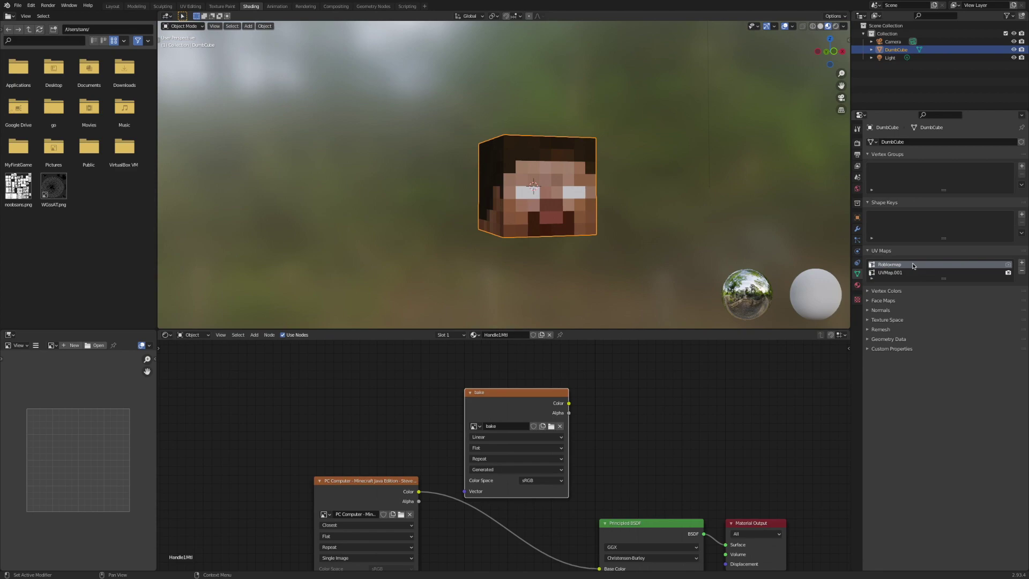
left_click(857, 143)
scroll(646, 220, "up", 1)
mouse_move(527, 379)
middle_mouse_down()
mouse_move(641, 352)
mouse_move(540, 382)
middle_mouse_up()
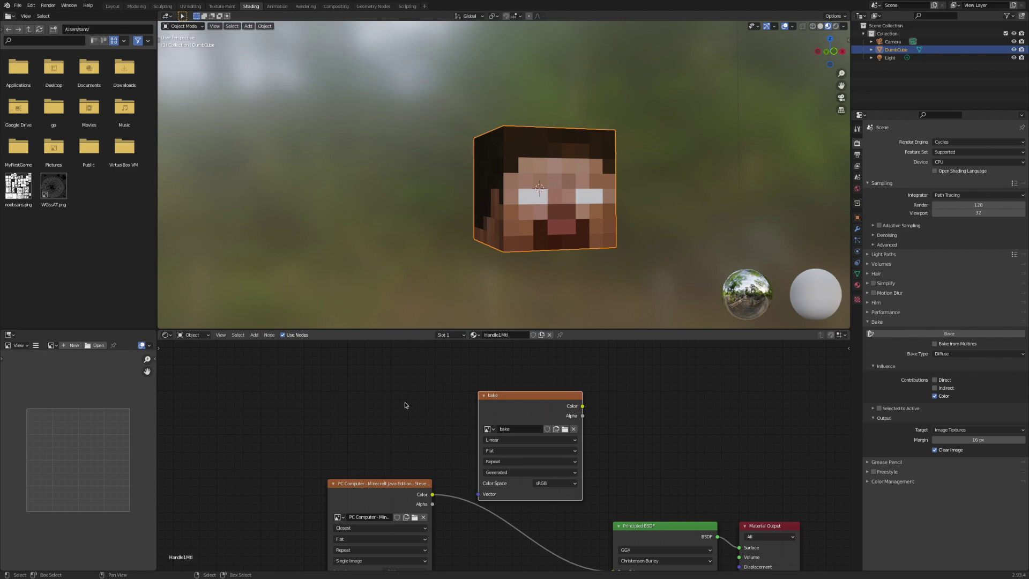
Show the viewport in Solid shading with its color set to Texture.
left_click(821, 26)
left_click(846, 28)
left_click(876, 136)
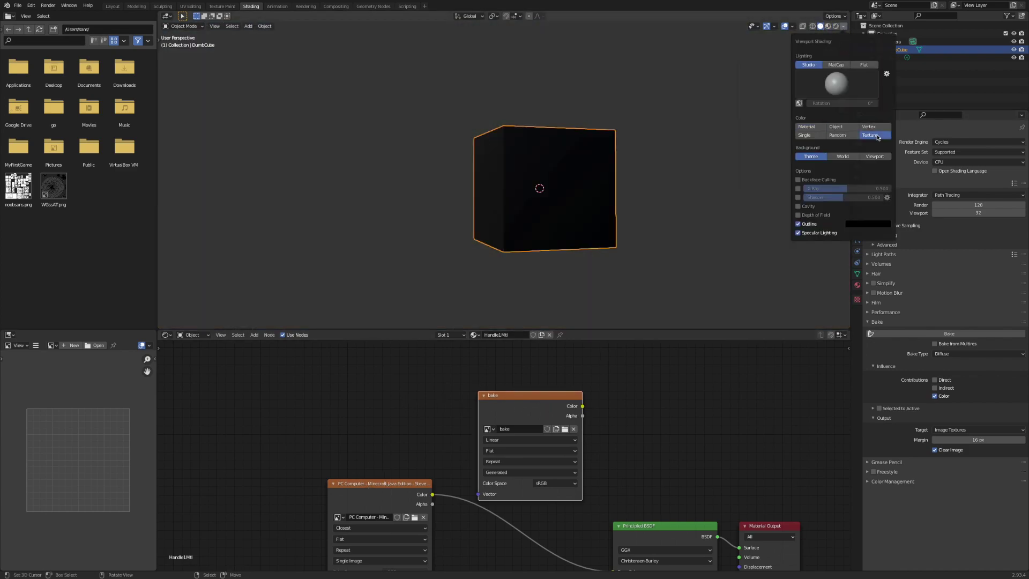
Select the Steve texture node, reselect the bake node, and return the viewport to Material Preview.
left_click(383, 498)
left_click(509, 423)
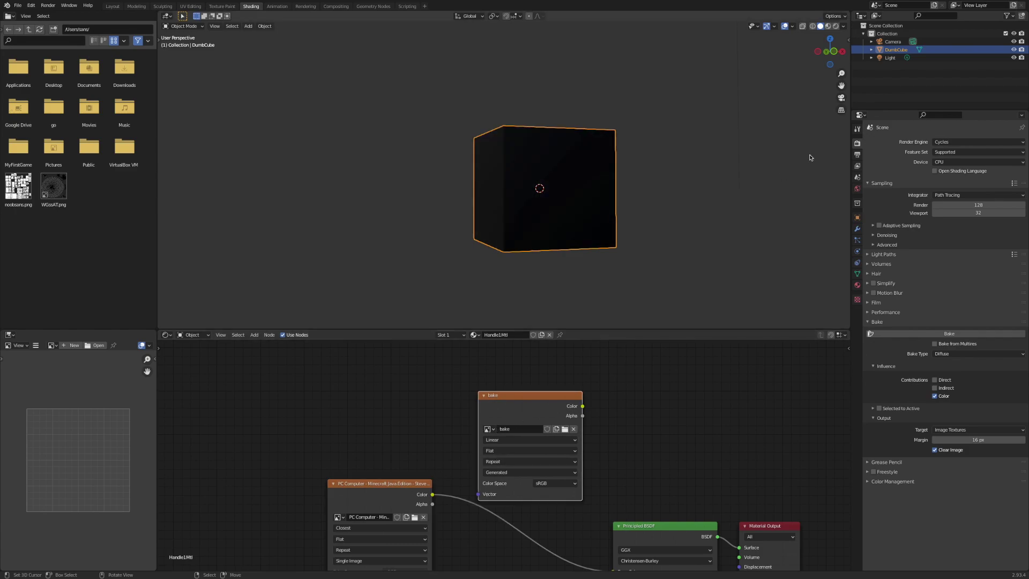
scroll(511, 466, "up", 1)
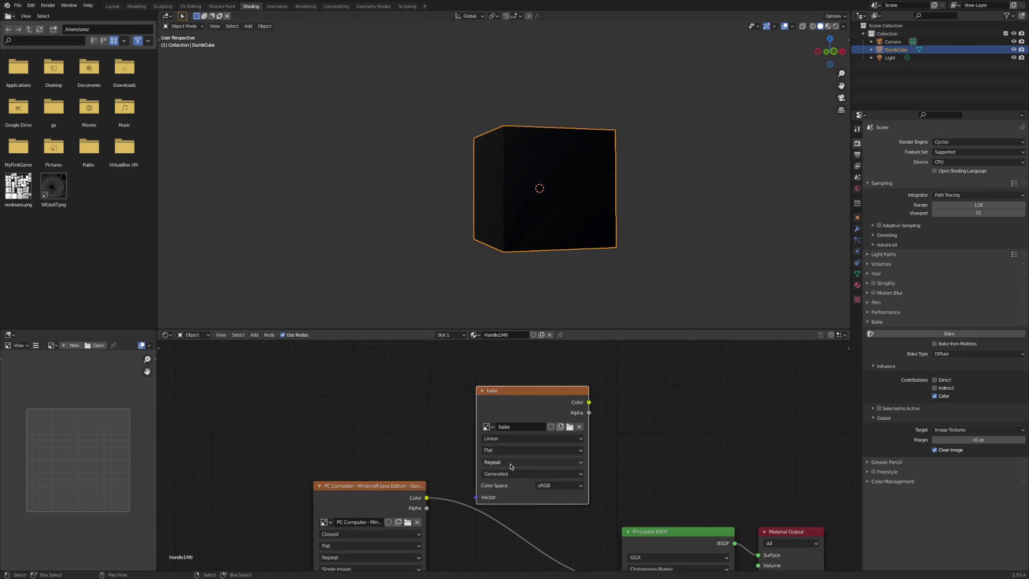
left_click(844, 26)
left_click(828, 27)
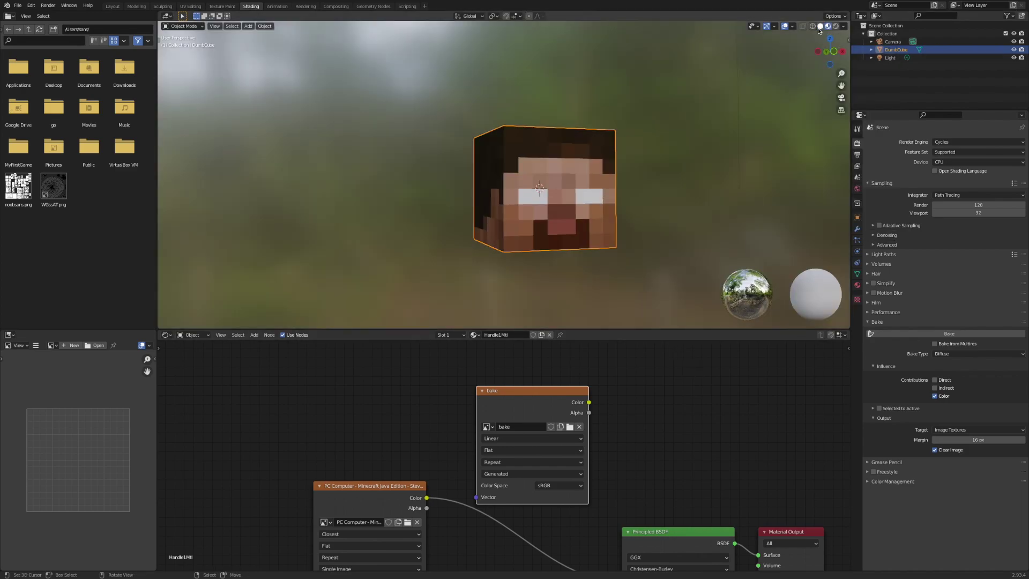
Show the viewport in Solid shading and bake the cube's diffuse color into the bake image.
left_click(820, 26)
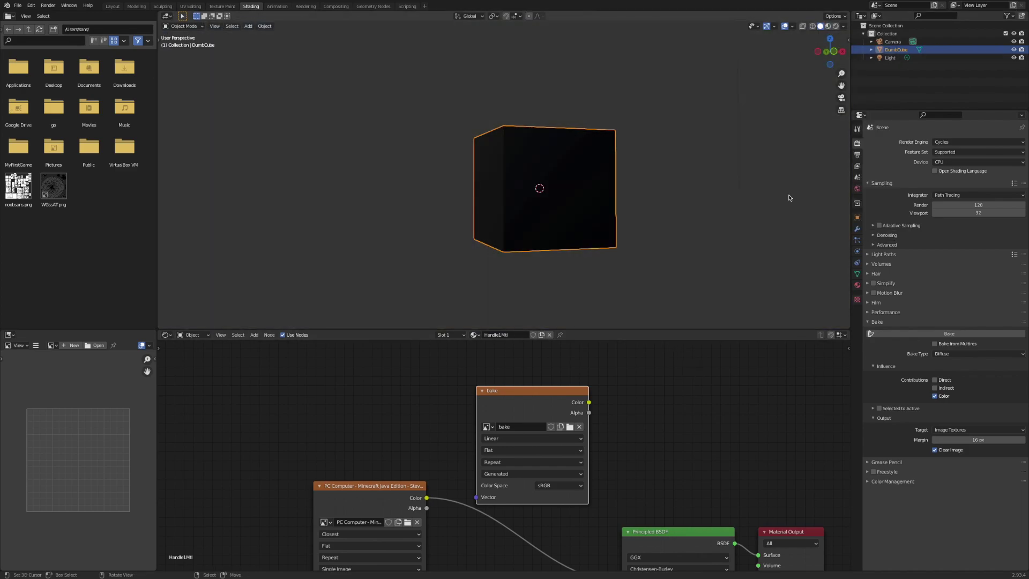
left_click(910, 335)
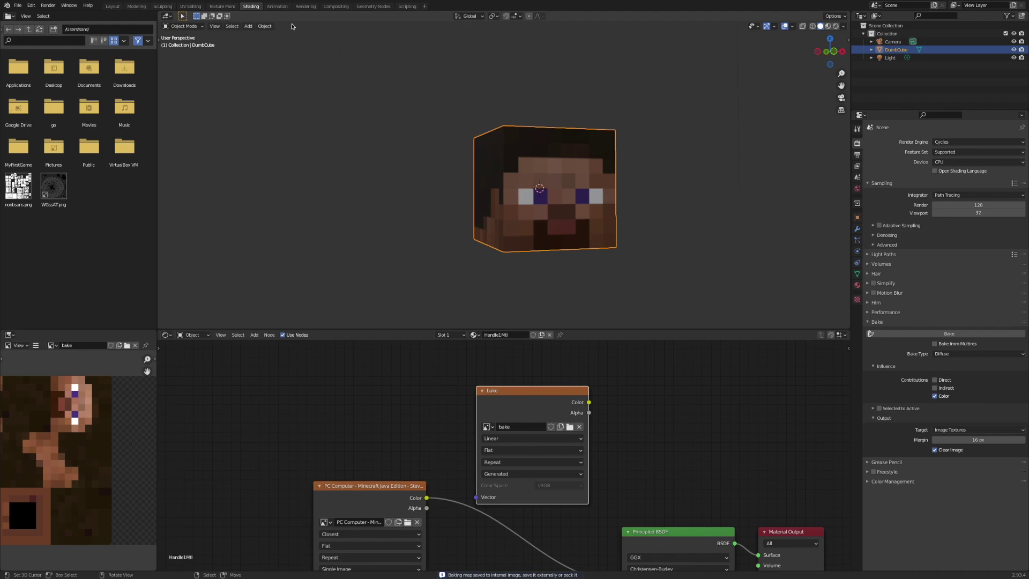
Switch to the Texture Paint workspace and examine the baked image alongside the textured head cube.
left_click(222, 6)
scroll(263, 292, "down", 8)
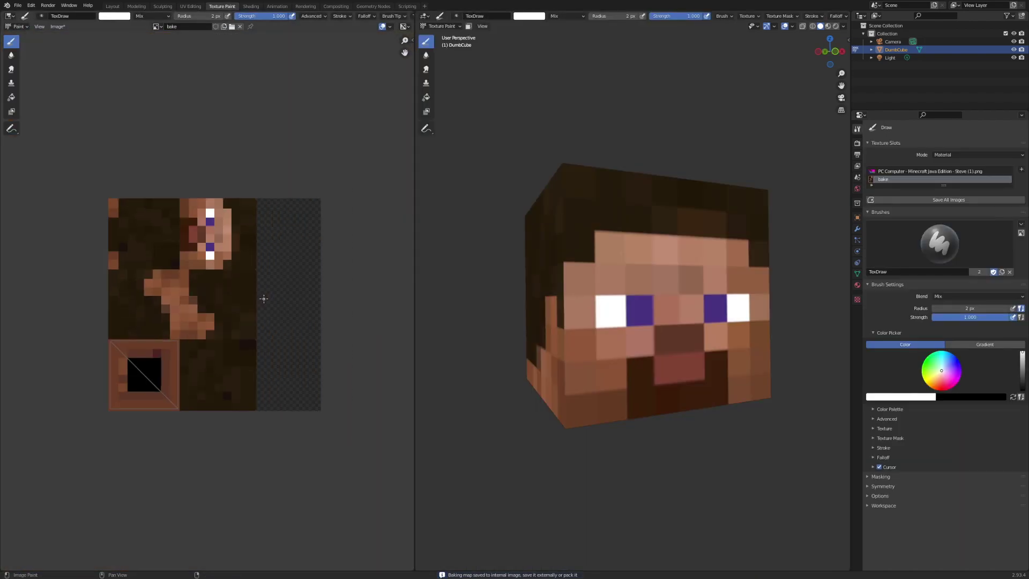
scroll(257, 308, "up", 2)
scroll(425, 328, "down", 3)
middle_click_drag(425, 329, 528, 351)
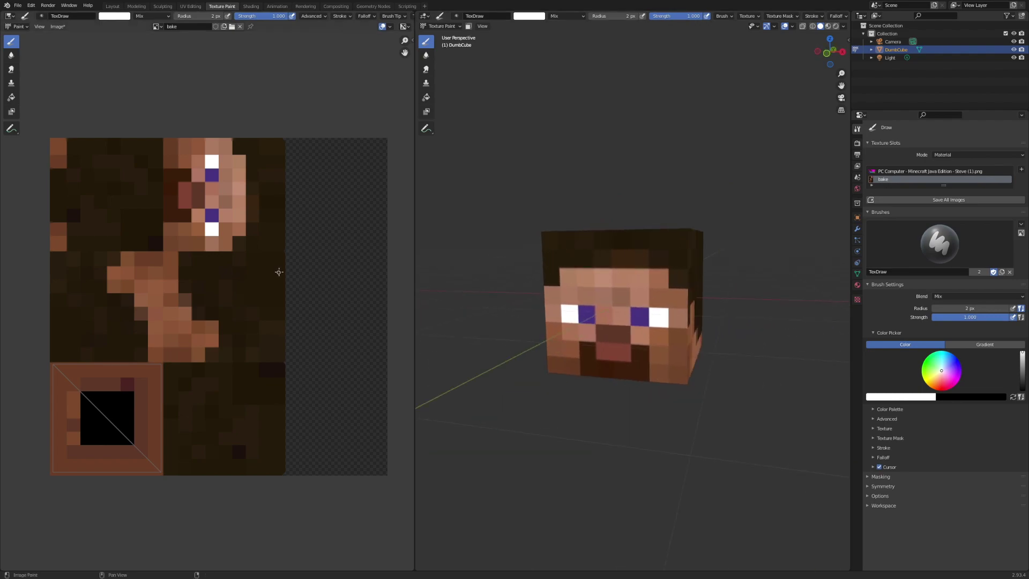
scroll(278, 271, "up", 1)
middle_click_drag(285, 269, 306, 275)
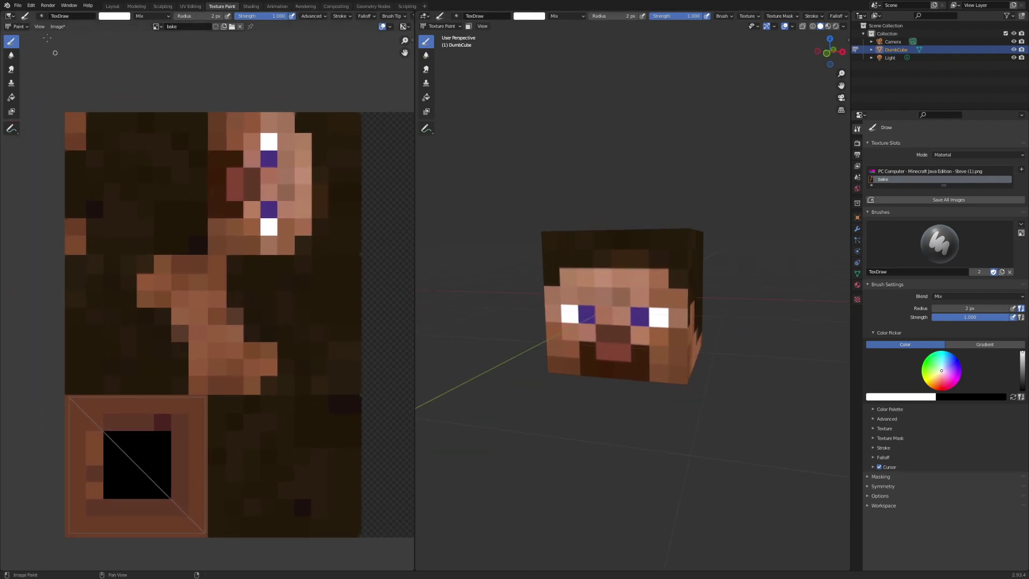
Save the baked image as a PNG file named Stevehead.png in the user's home folder.
left_click(58, 26)
left_click(79, 99)
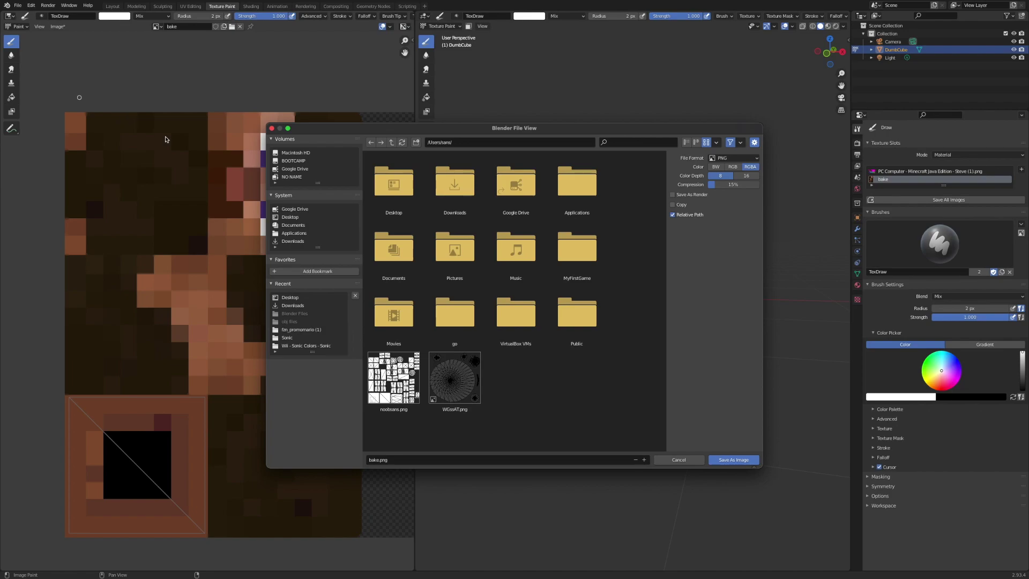
left_click(379, 461)
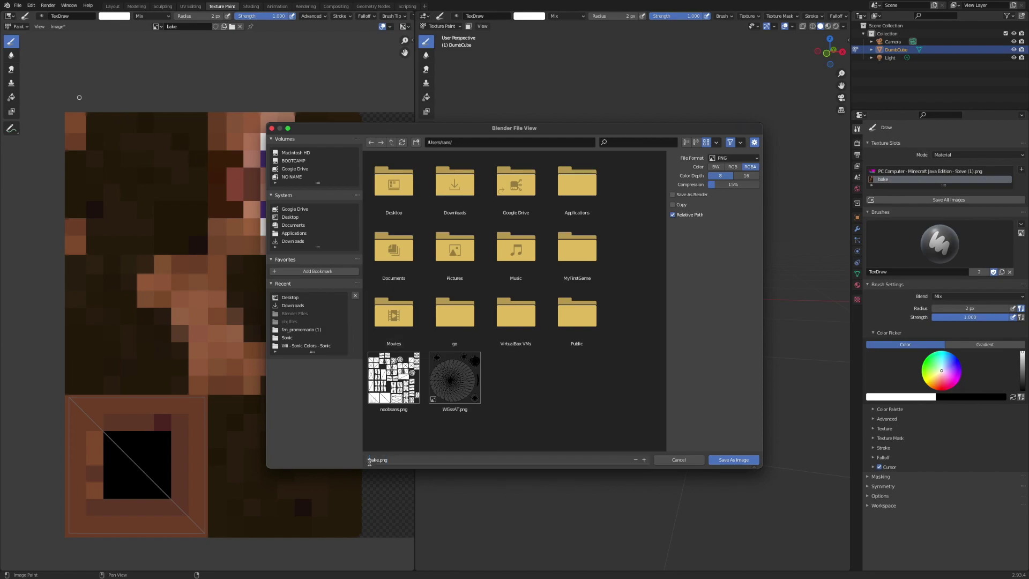
type("Stevehead")
key("Return")
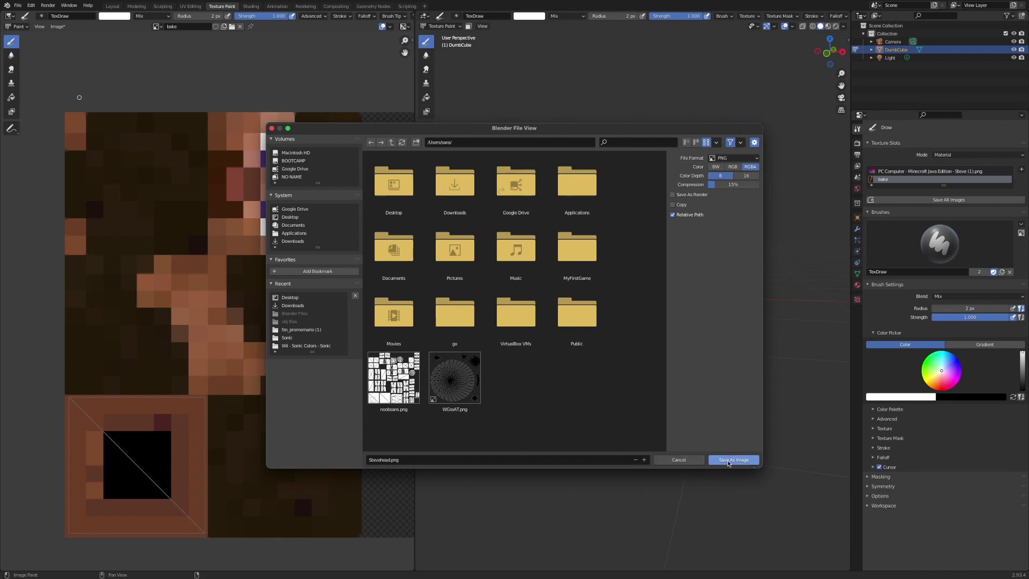
left_click(728, 461)
scroll(747, 404, "up", 1)
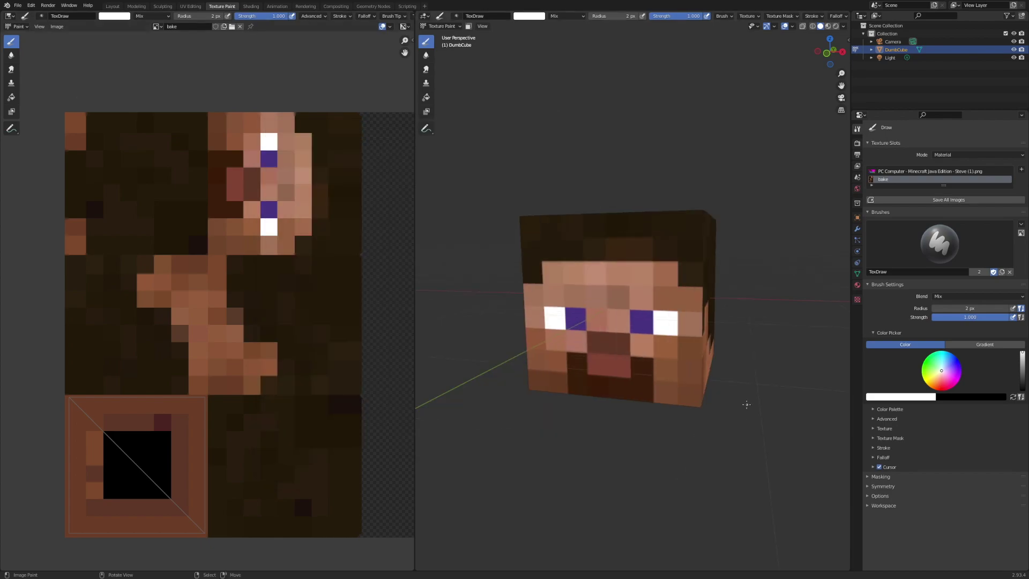